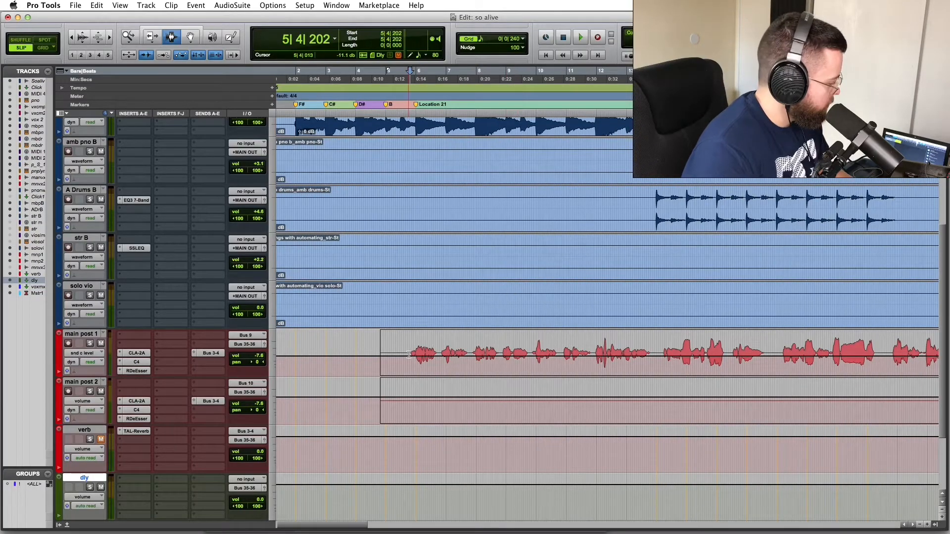
# - Play the full mix from just before the first vocal phrase on main post 1, around bar 5
pyautogui.click(413, 333)
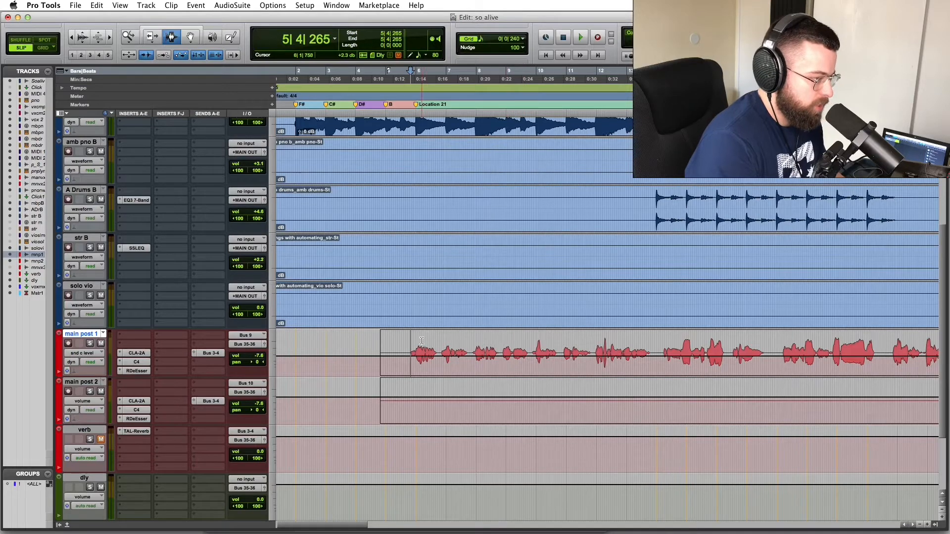
pyautogui.click(407, 338)
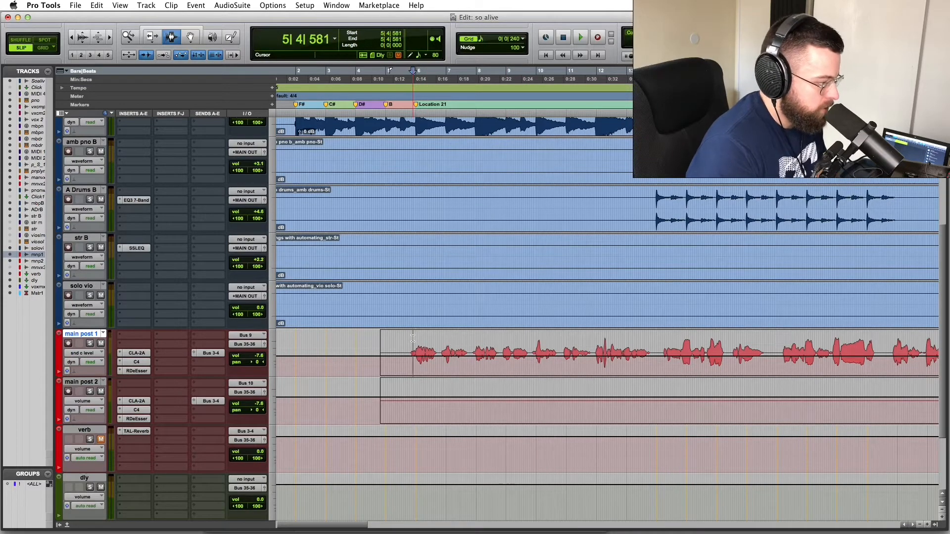
pyautogui.press('space')
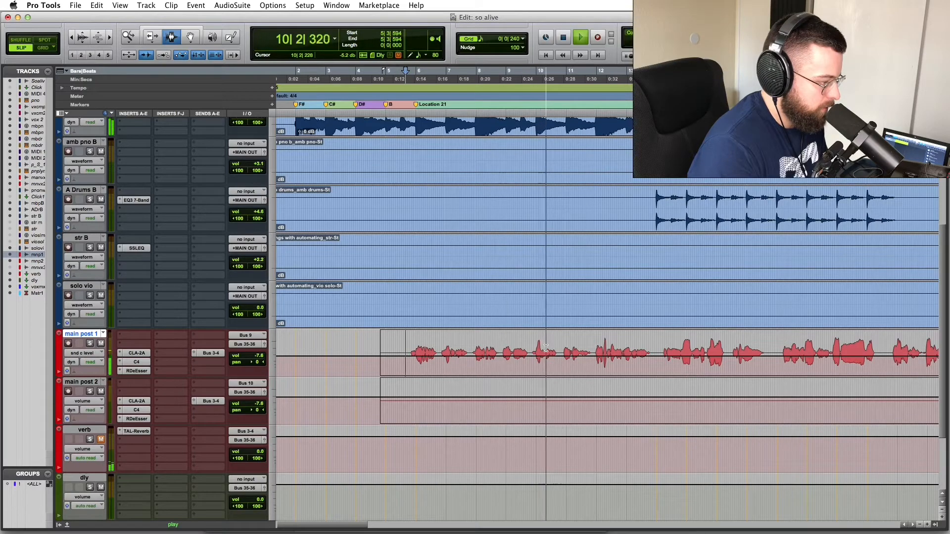
pyautogui.scroll(-3, 546, 348)
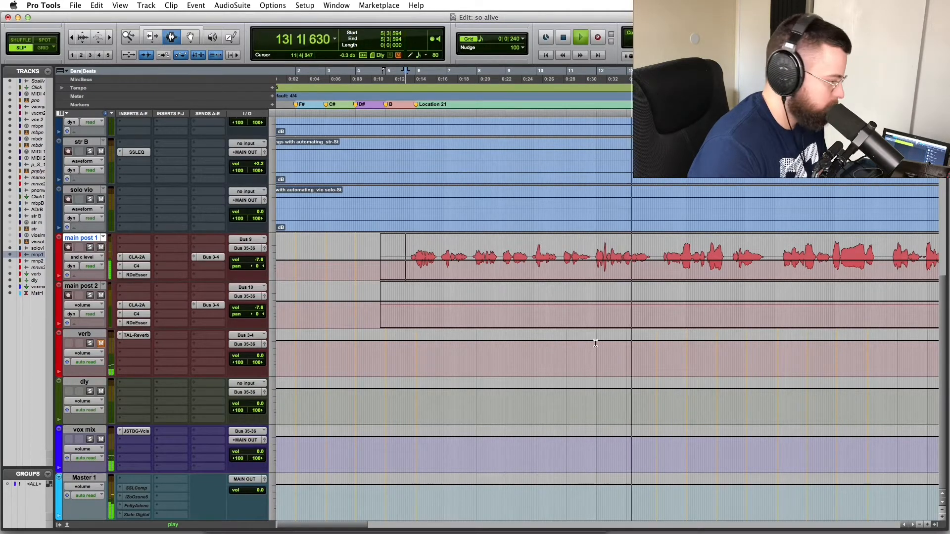
pyautogui.press('space')
pyautogui.click(406, 245)
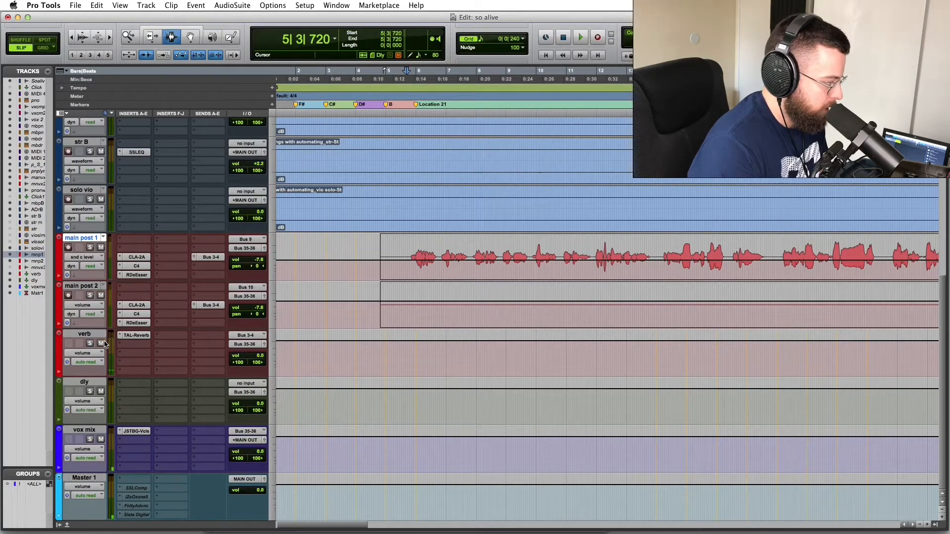
# - Open the TAL-Reverb plug-in on the verb track and move its window away from the track controls
pyautogui.click(132, 338)
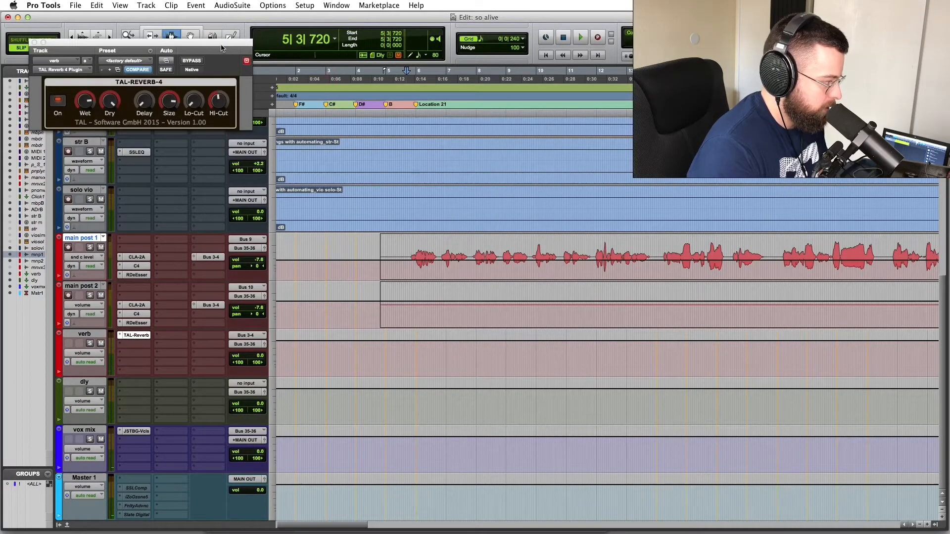
pyautogui.moveTo(221, 47); pyautogui.dragTo(595, 84)
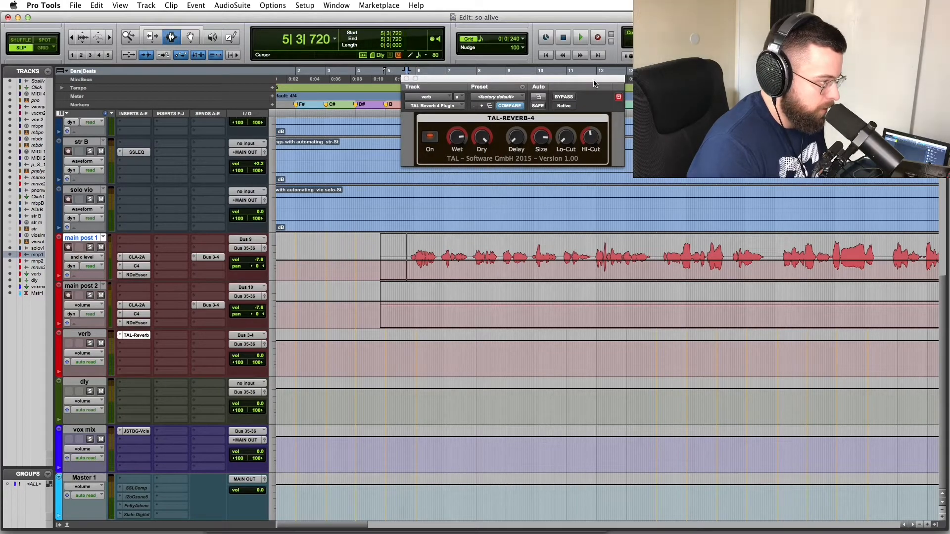
pyautogui.moveTo(594, 84); pyautogui.dragTo(627, 76)
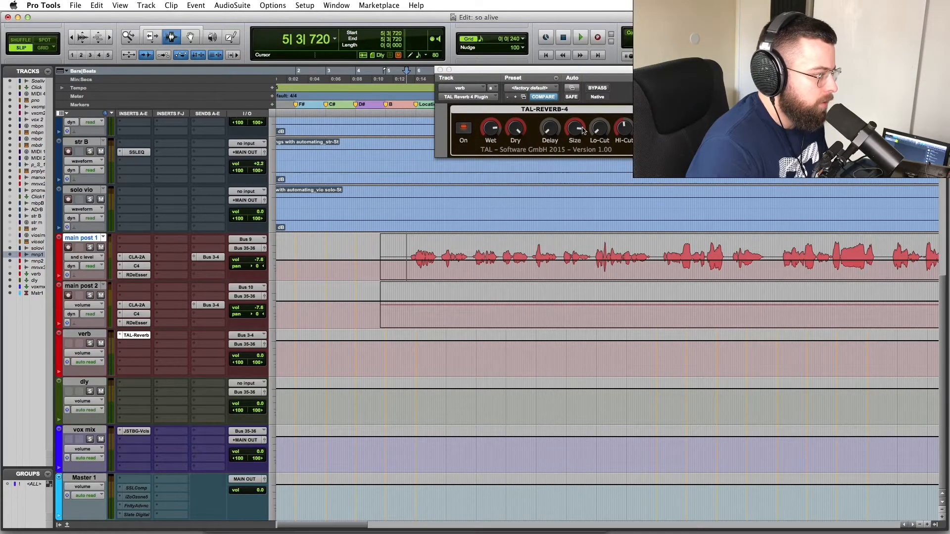
pyautogui.click(549, 126)
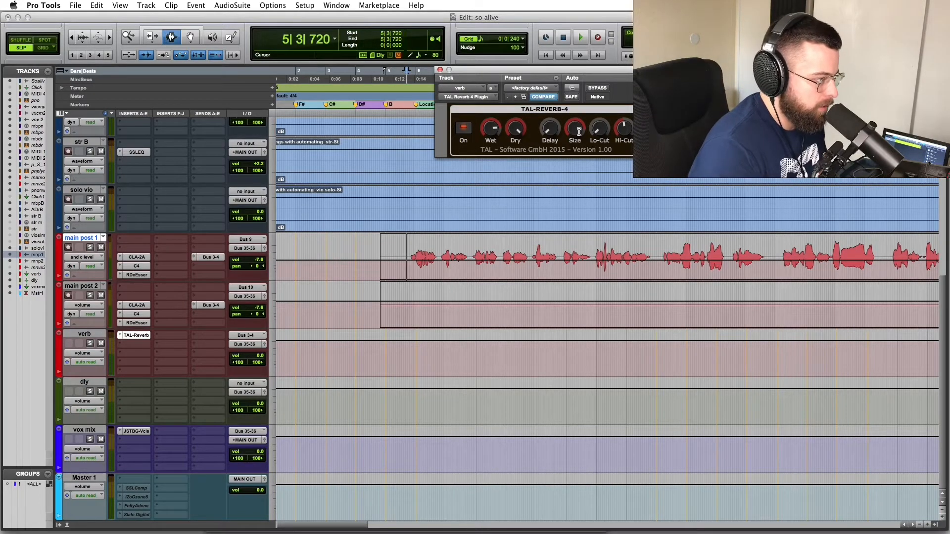
# - Solo main post 1 and verb, solo-safe vox mix, and play the vocal with its reverb
pyautogui.click(90, 248)
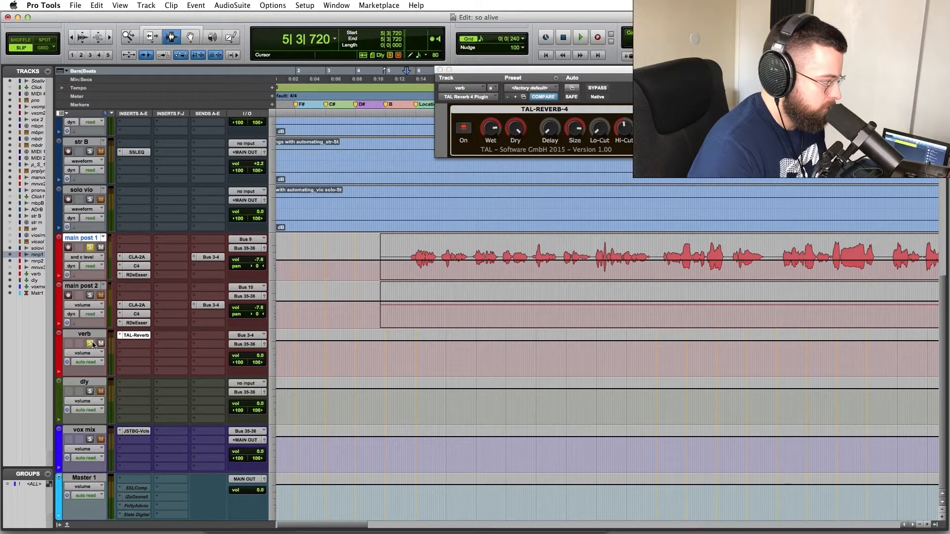
pyautogui.keyDown('super'); pyautogui.click(90, 439); pyautogui.keyUp('super')
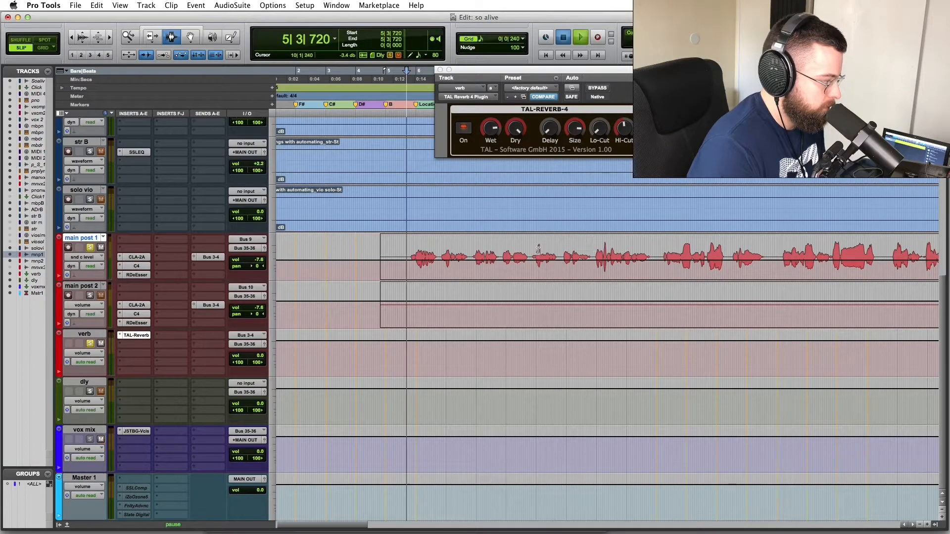
pyautogui.press('space')
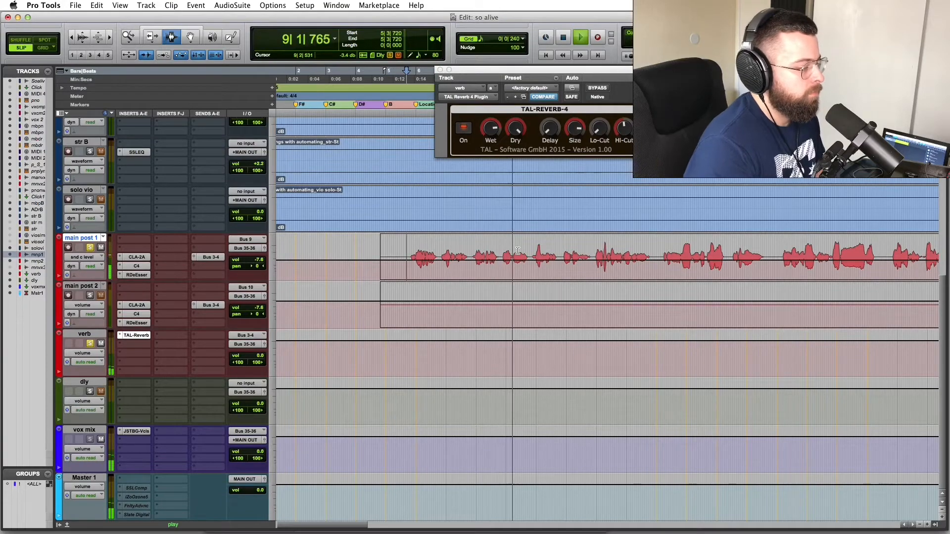
pyautogui.press('space')
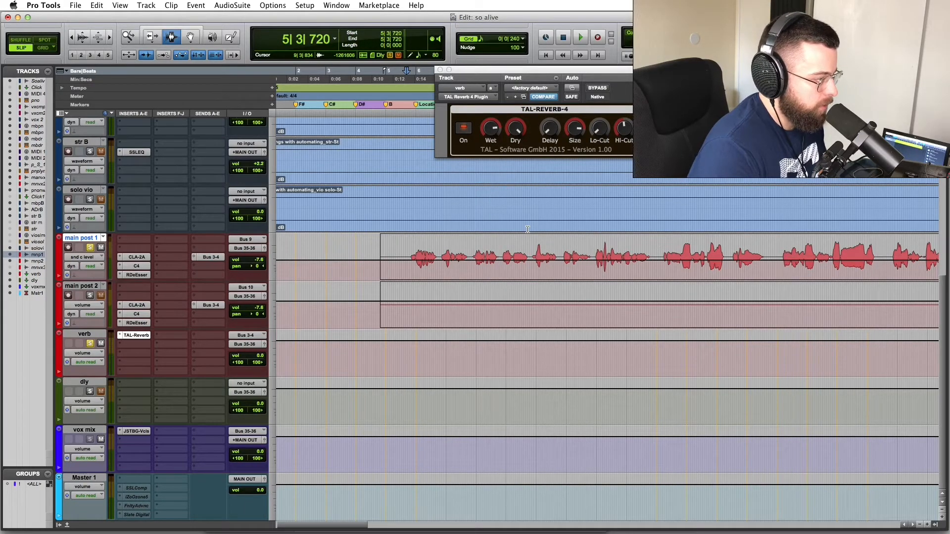
# - Play the soloed vocal from bar 6 and lower the reverb's Wet level to about the middle of its range
pyautogui.press('space')
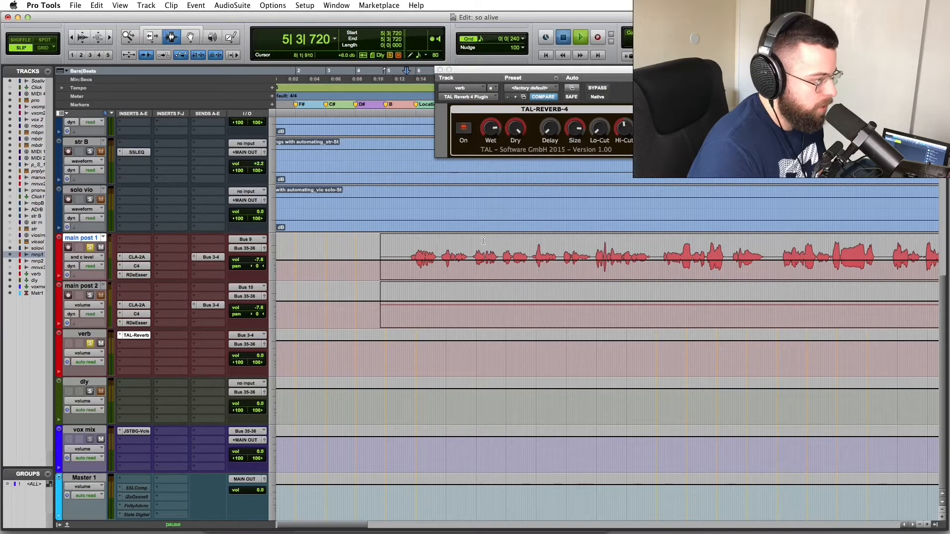
pyautogui.click(440, 251)
pyautogui.press('space')
pyautogui.press('space')
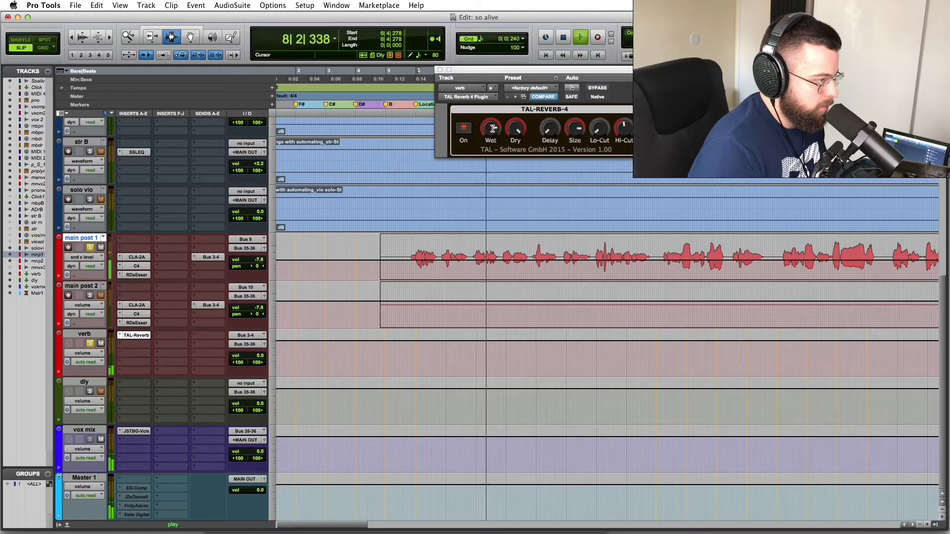
pyautogui.moveTo(494, 131); pyautogui.dragTo(494, 142)
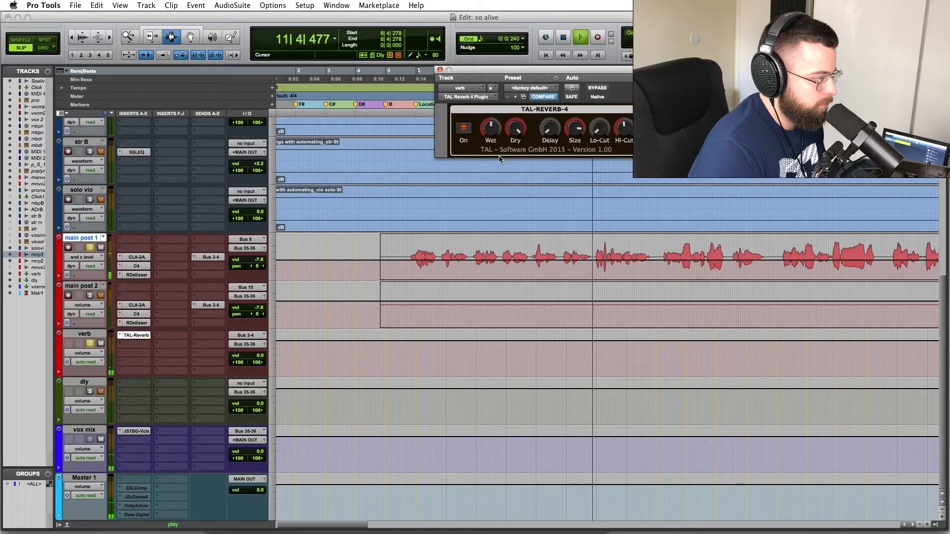
pyautogui.press('space')
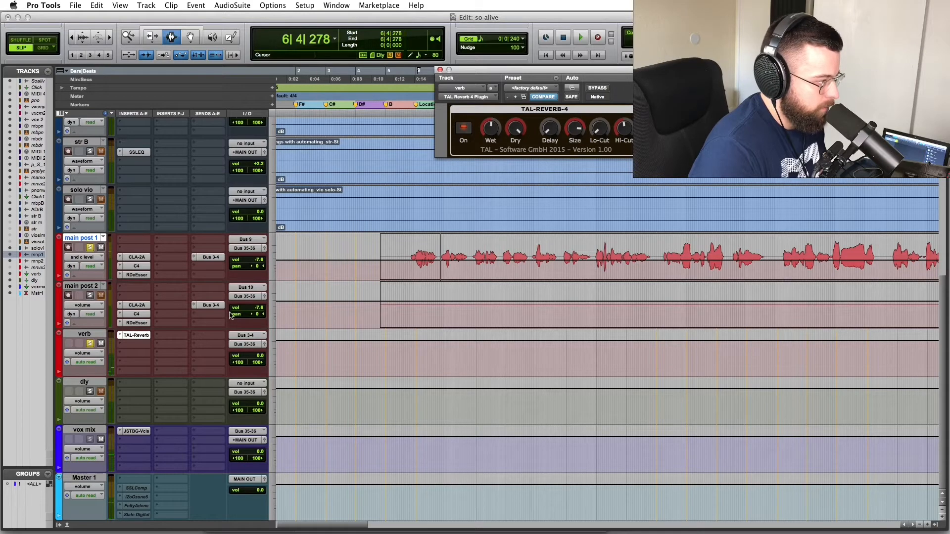
# - Unsolo main post 1 and verb and play the vocal in the full mix
pyautogui.click(91, 249)
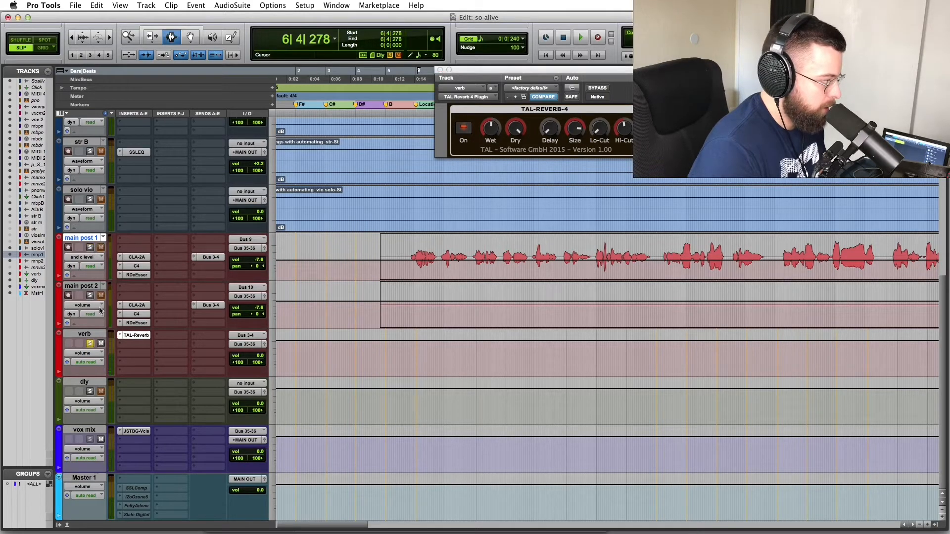
pyautogui.click(90, 344)
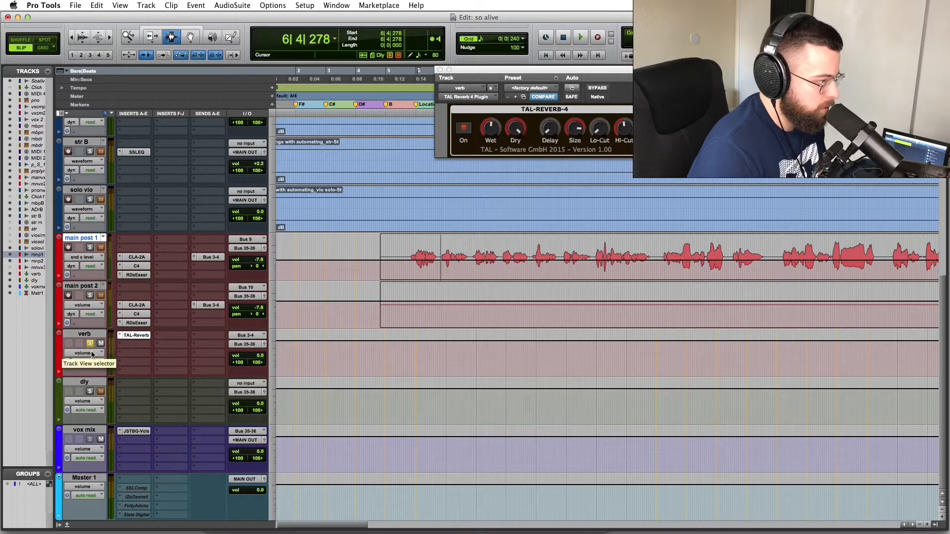
pyautogui.press('space')
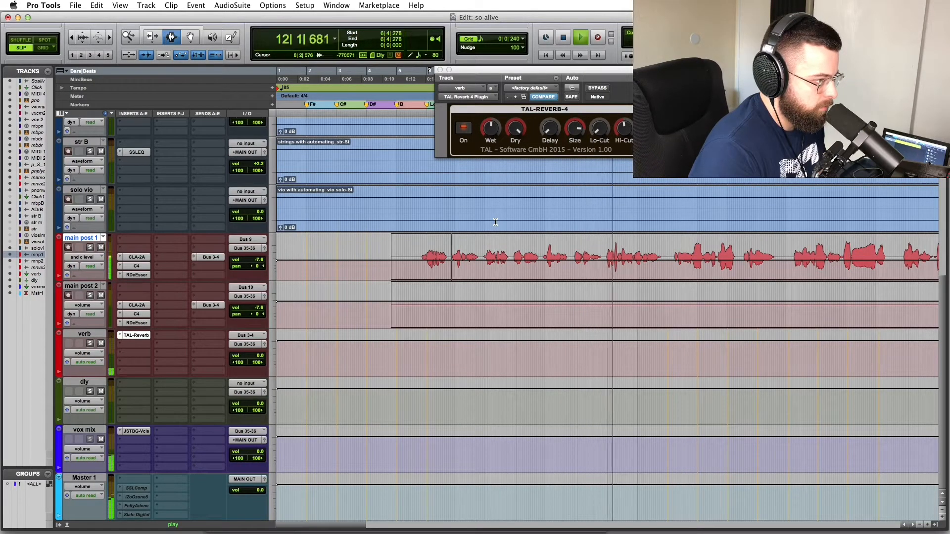
pyautogui.press('space')
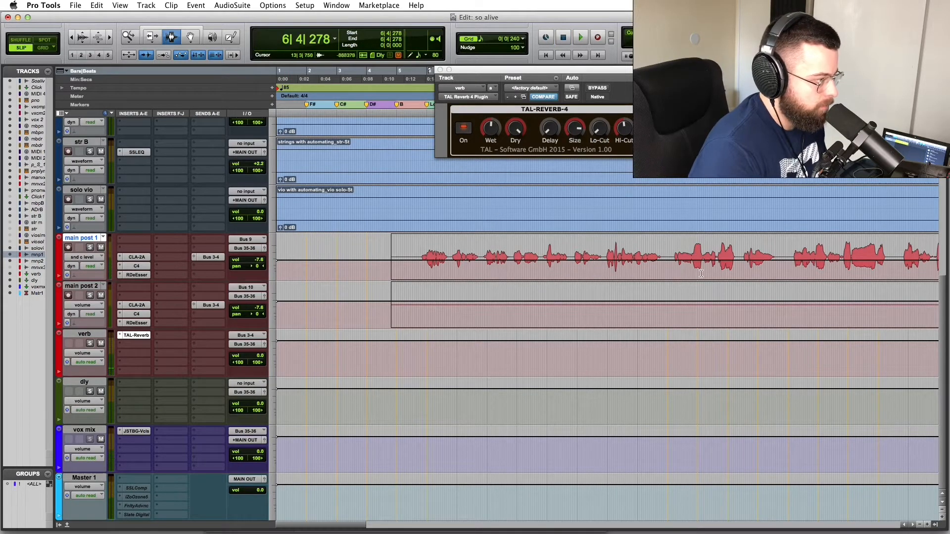
# - Play several main post 1 vocal phrases between bars 14 and 21 to judge the reverb in the full mix
pyautogui.click(674, 246)
pyautogui.press('space')
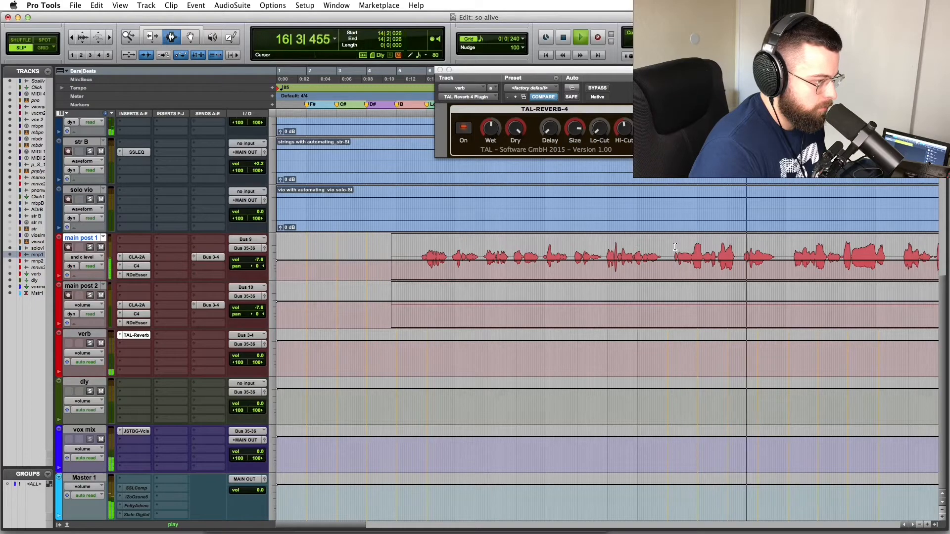
pyautogui.moveTo(672, 248); pyautogui.dragTo(783, 246)
pyautogui.click(792, 243)
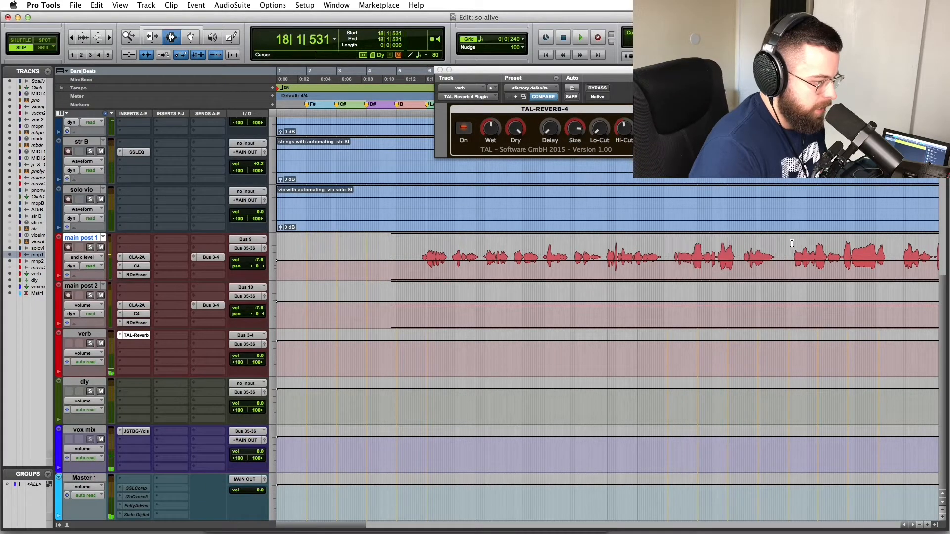
pyautogui.click(671, 244)
pyautogui.press('space')
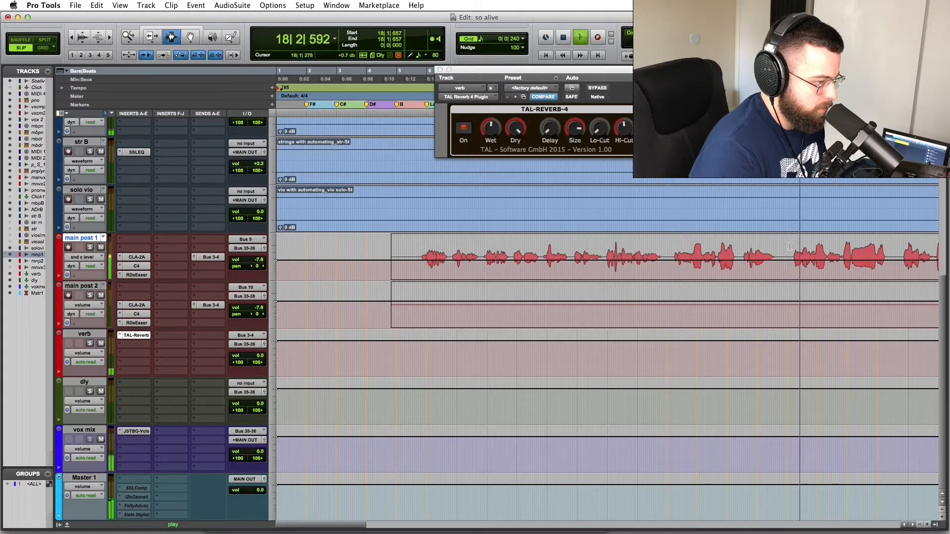
pyautogui.click(730, 246)
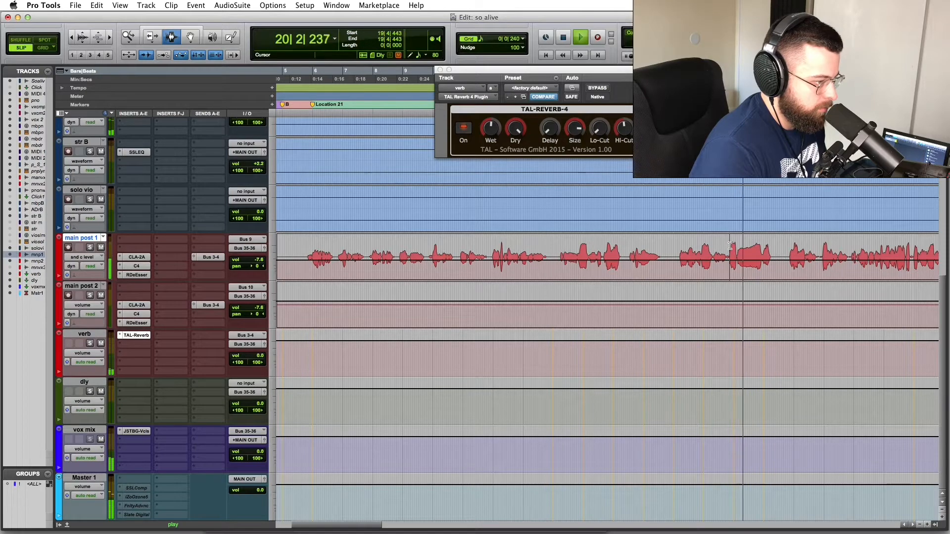
pyautogui.click(787, 246)
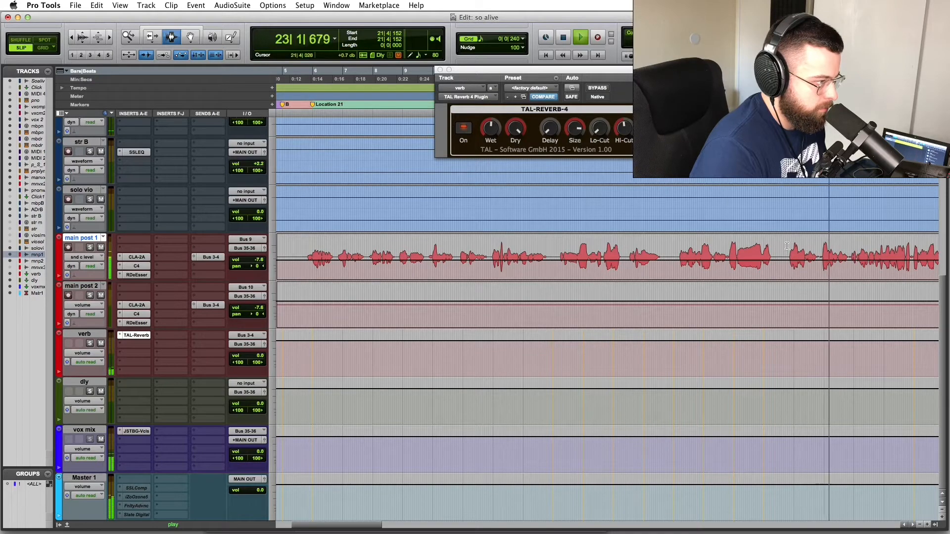
pyautogui.press('space')
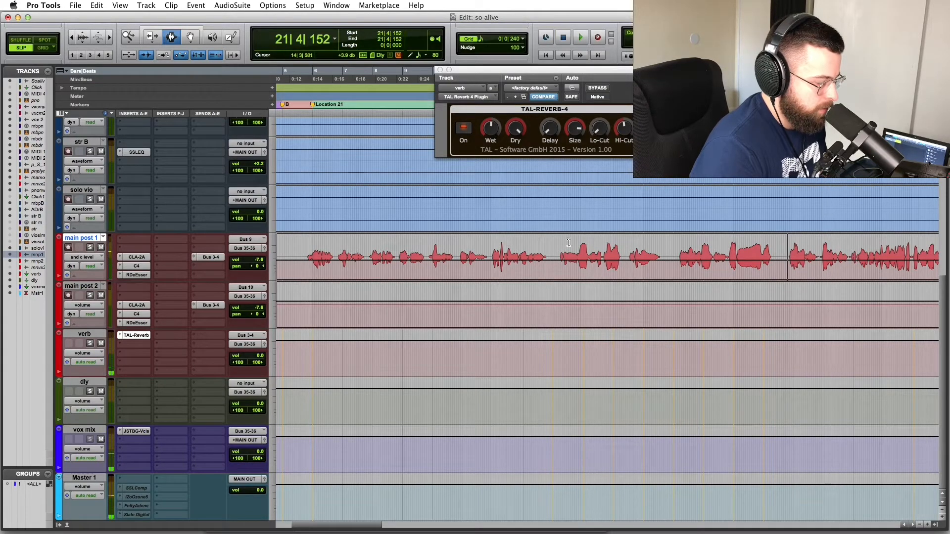
# - Play from the vocal phrase at bar 14 and raise the reverb's Wet level slightly above the middle
pyautogui.click(569, 242)
pyautogui.press('space')
pyautogui.click(497, 131)
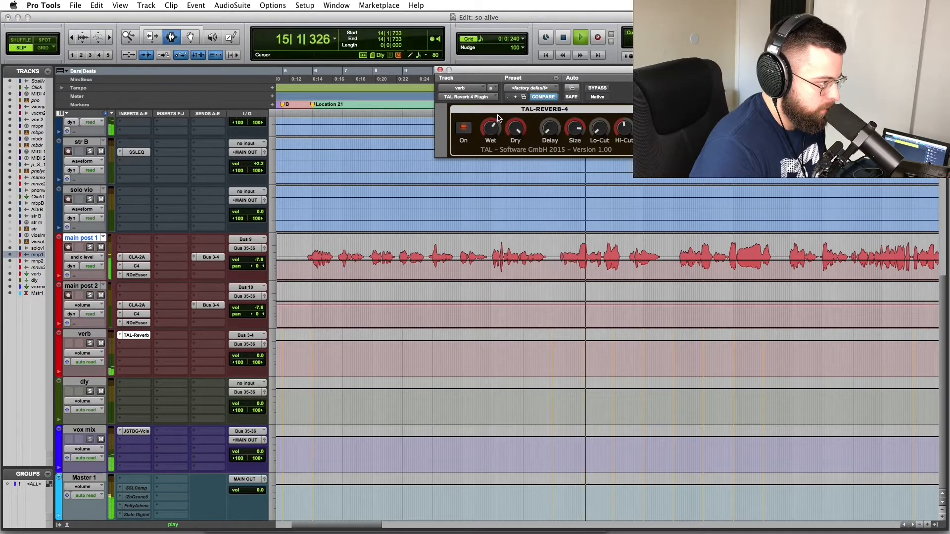
pyautogui.press('space')
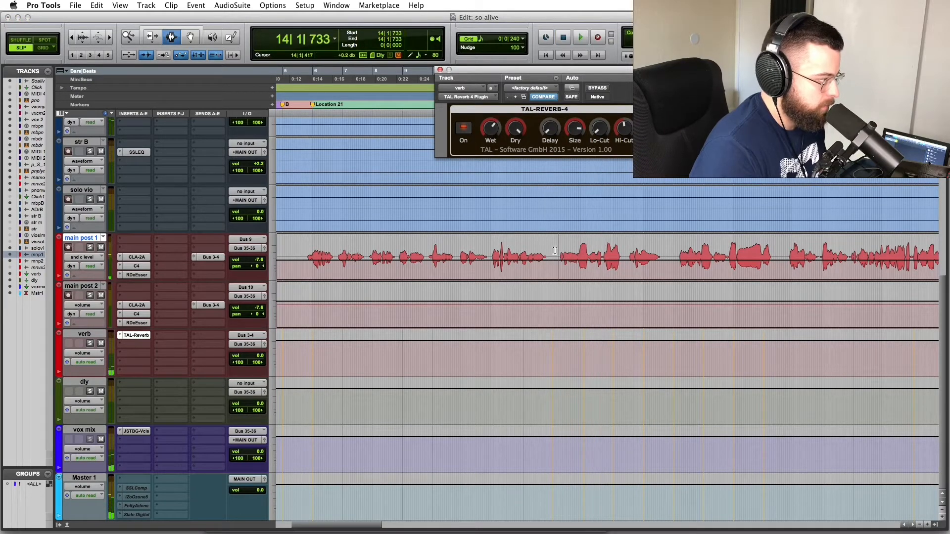
# - Replay the vocal phrases around bars 14 and 15 in the full mix to check the reverb level
pyautogui.click(604, 241)
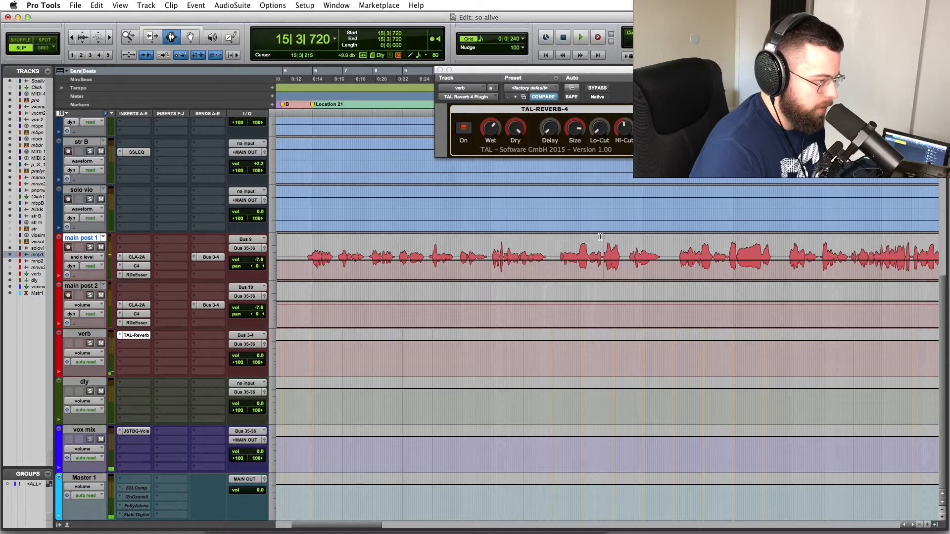
pyautogui.click(597, 231)
pyautogui.press('space')
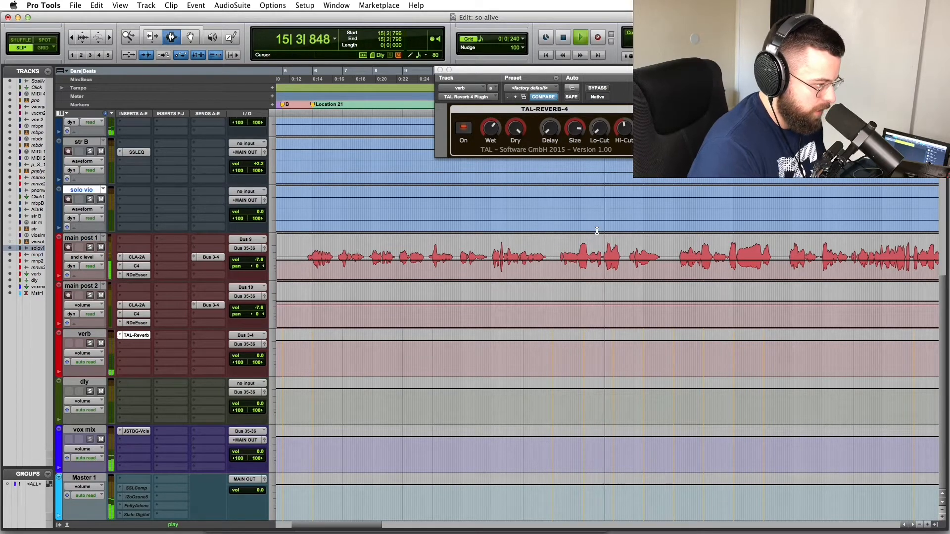
pyautogui.click(556, 237)
pyautogui.press('space')
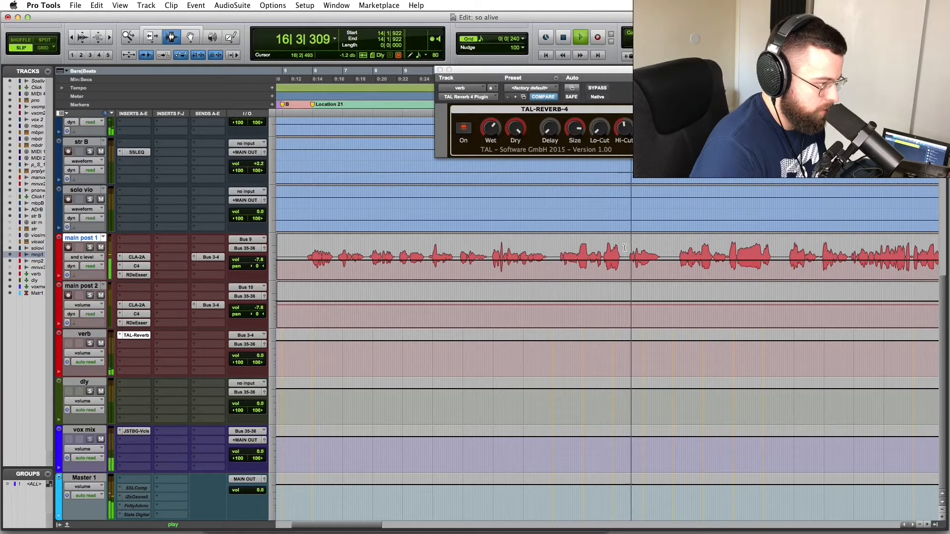
pyautogui.press('space')
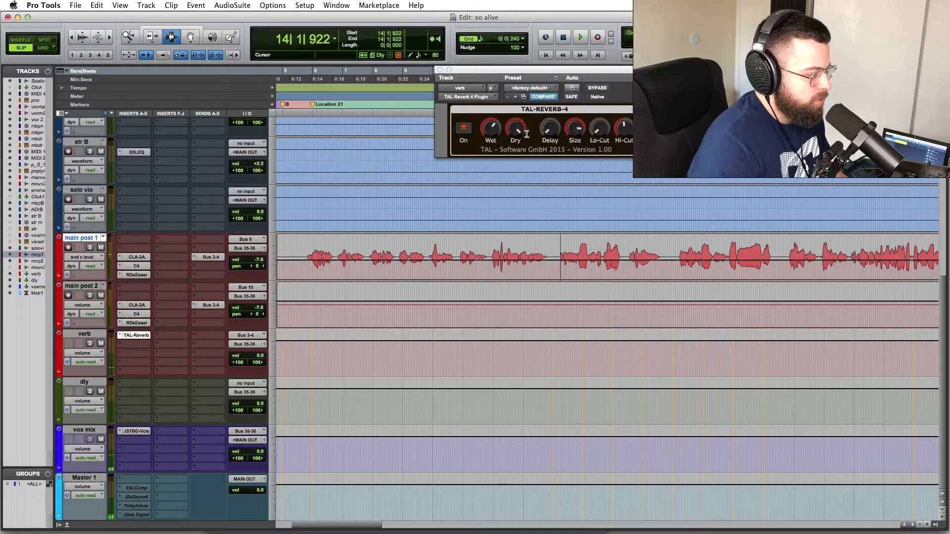
# - Place the playback start at the bar 14 vocal phrase and solo main post 1 and verb
pyautogui.click(563, 246)
pyautogui.click(90, 247)
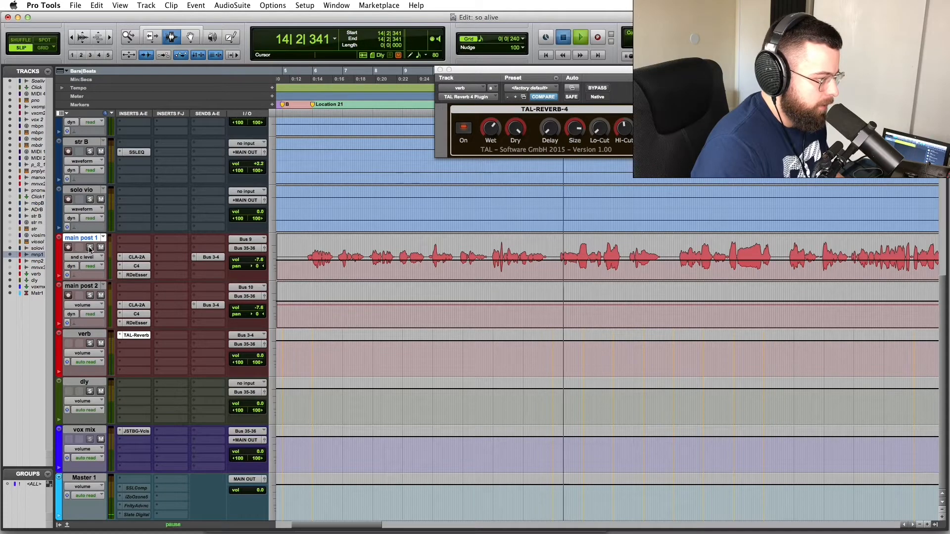
pyautogui.click(90, 343)
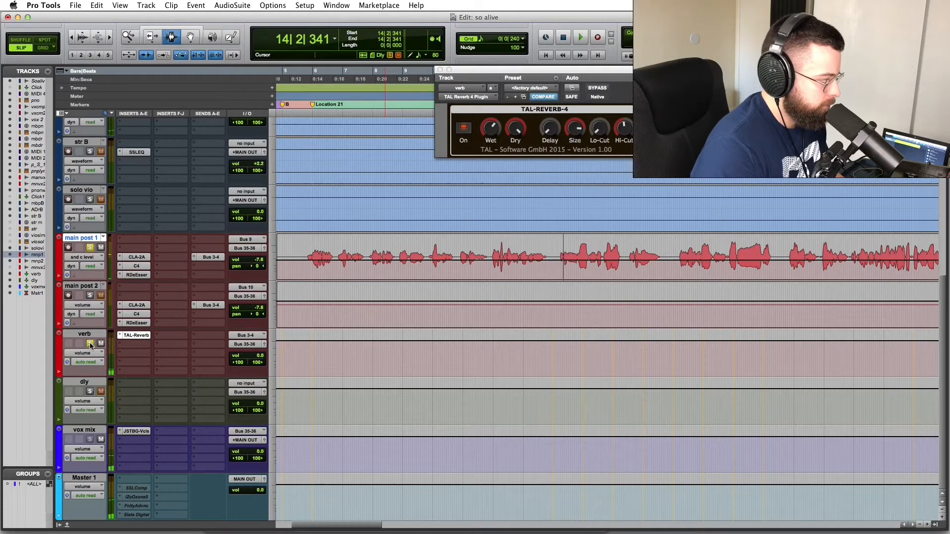
# - Add main post 2 and dly to the soloed tracks and play the soloed vocal with its reverb from bar 14
pyautogui.click(92, 392)
pyautogui.press('space')
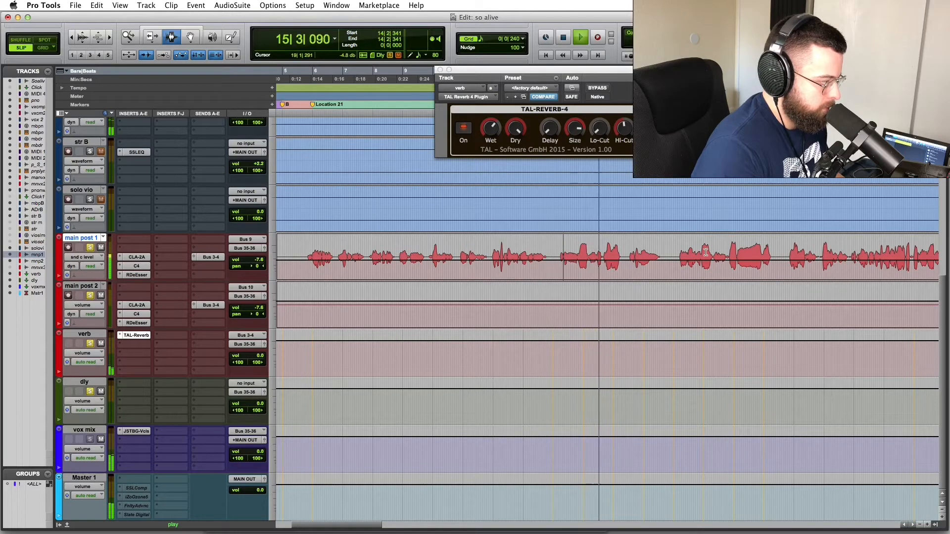
pyautogui.press('space')
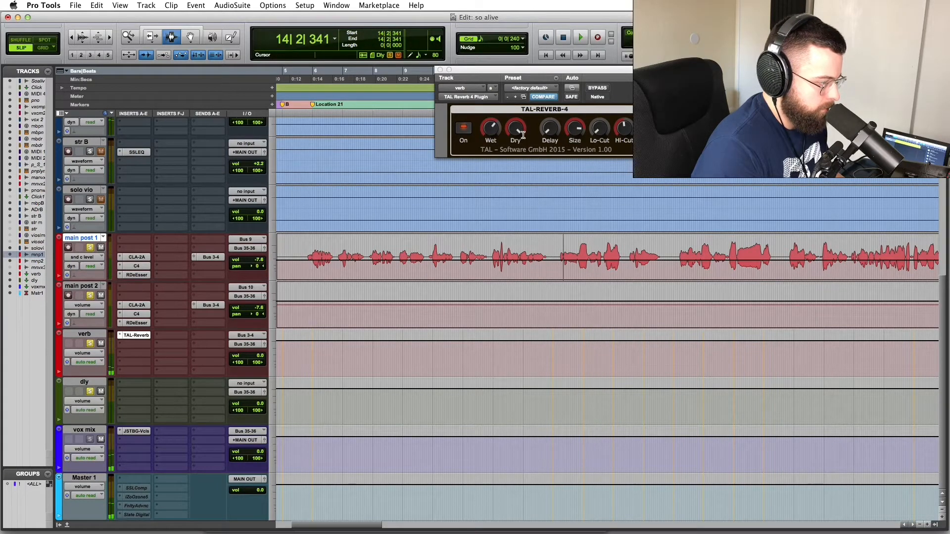
pyautogui.press('space')
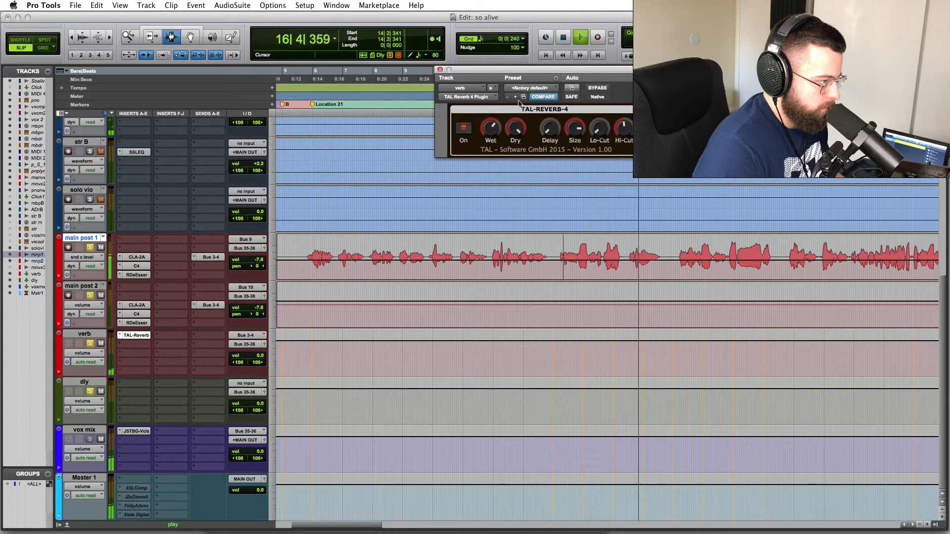
pyautogui.press('space')
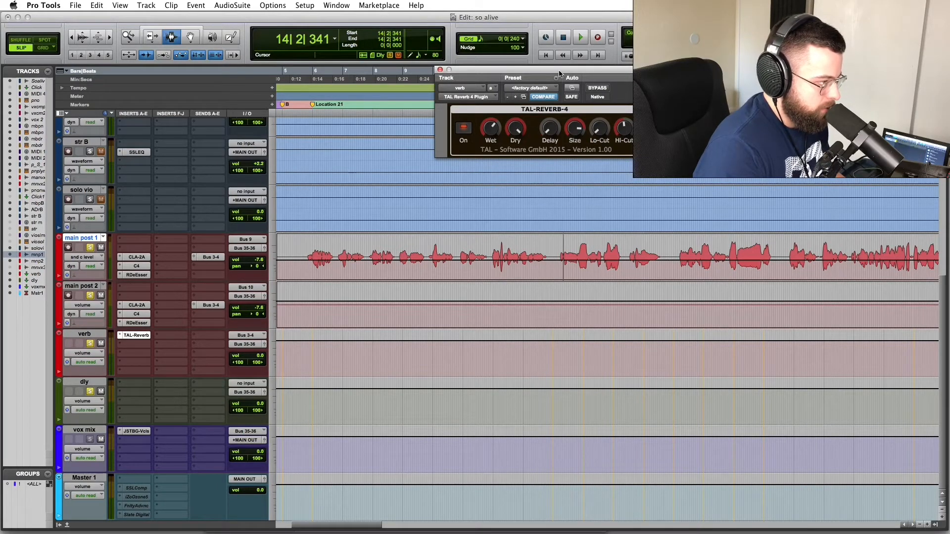
# - Move the reverb window to uncover its knobs, then try a longer Delay on the bar 14 vocal and return it to minimum
pyautogui.moveTo(559, 74); pyautogui.dragTo(538, 91)
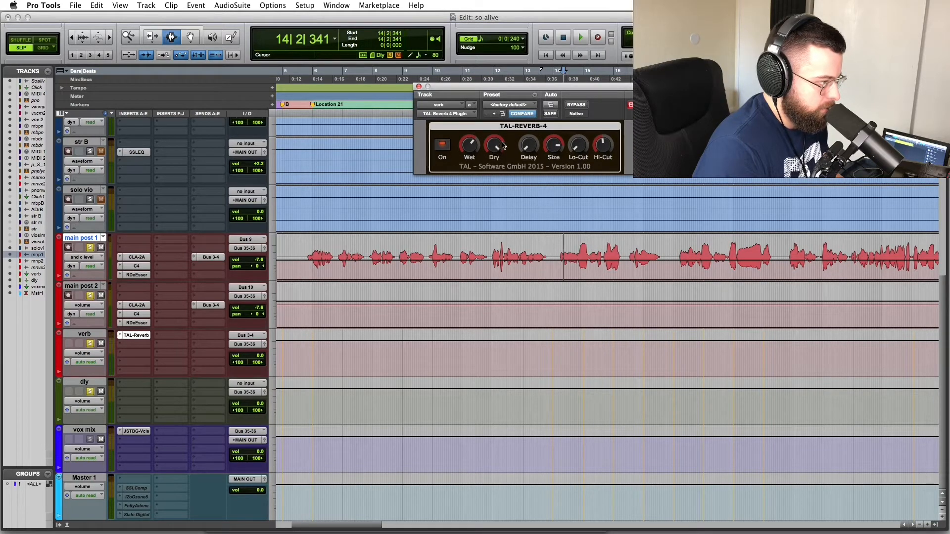
pyautogui.click(573, 254)
pyautogui.press('space')
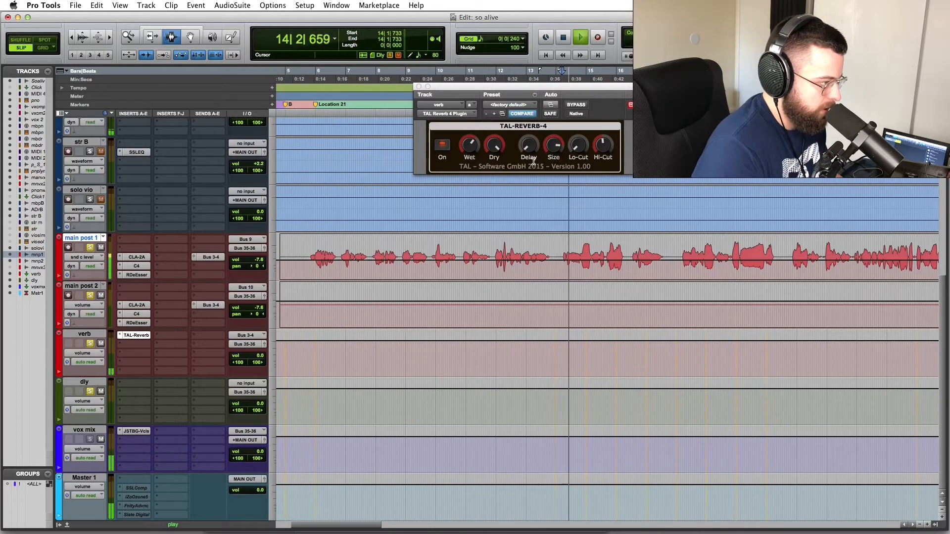
pyautogui.click(530, 129)
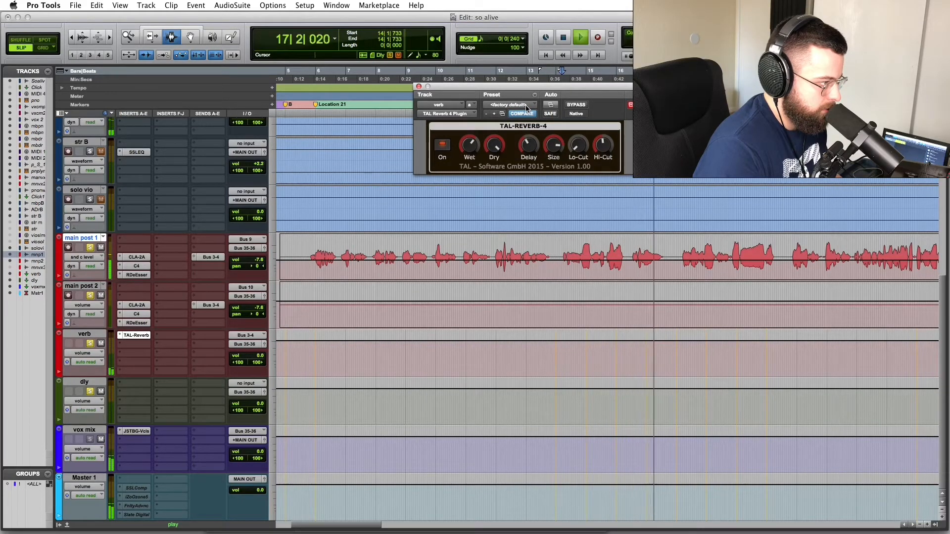
pyautogui.press('space')
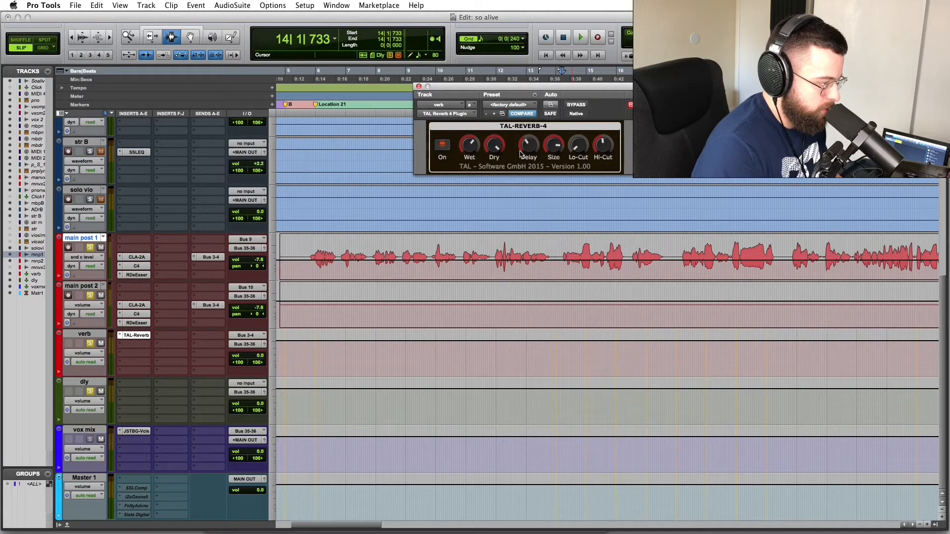
pyautogui.press('space')
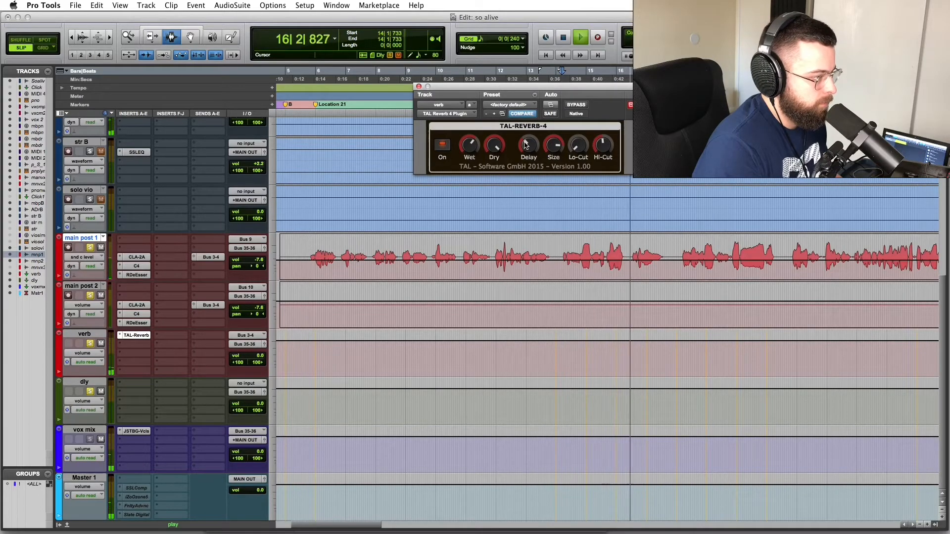
pyautogui.press('space')
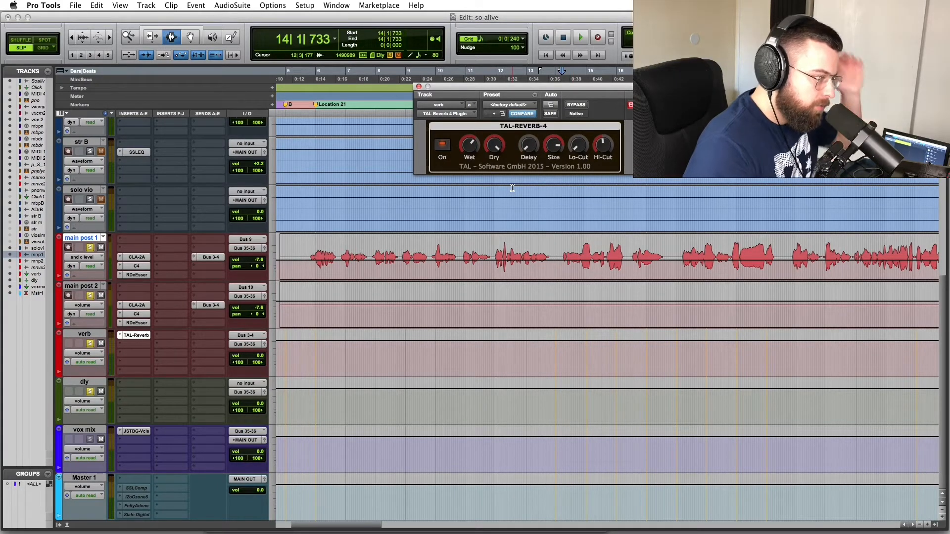
# - Lower the reverb's Size to about two o'clock while replaying the soloed vocal from bar 14
pyautogui.press('space')
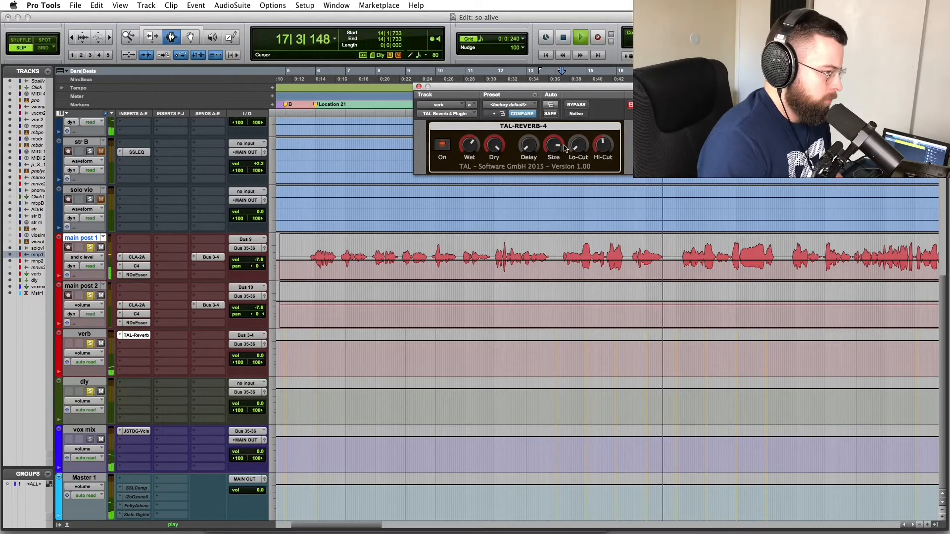
pyautogui.press('space')
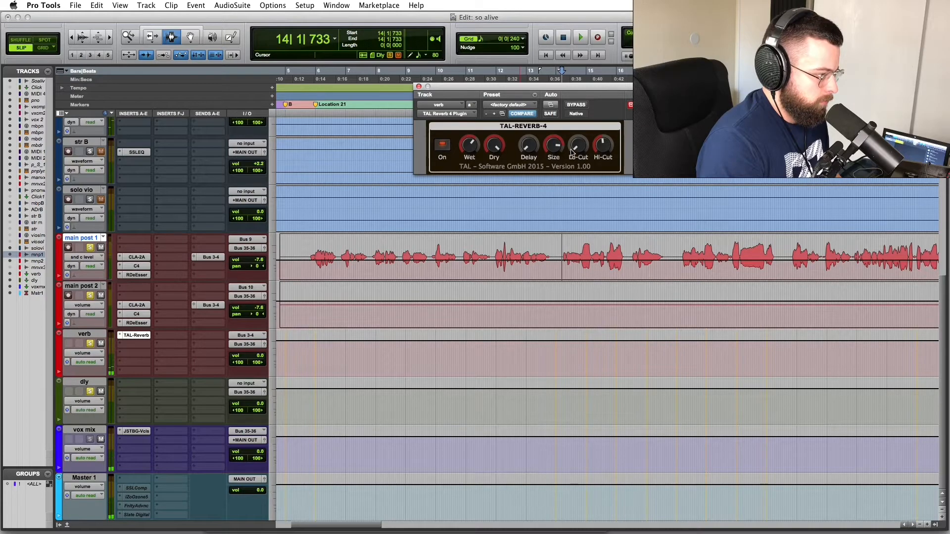
pyautogui.click(561, 238)
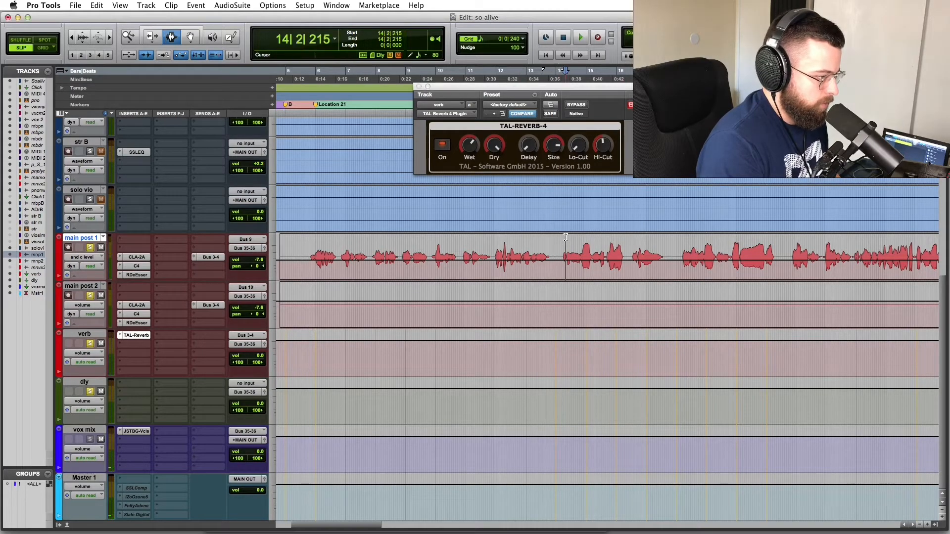
pyautogui.click(557, 145)
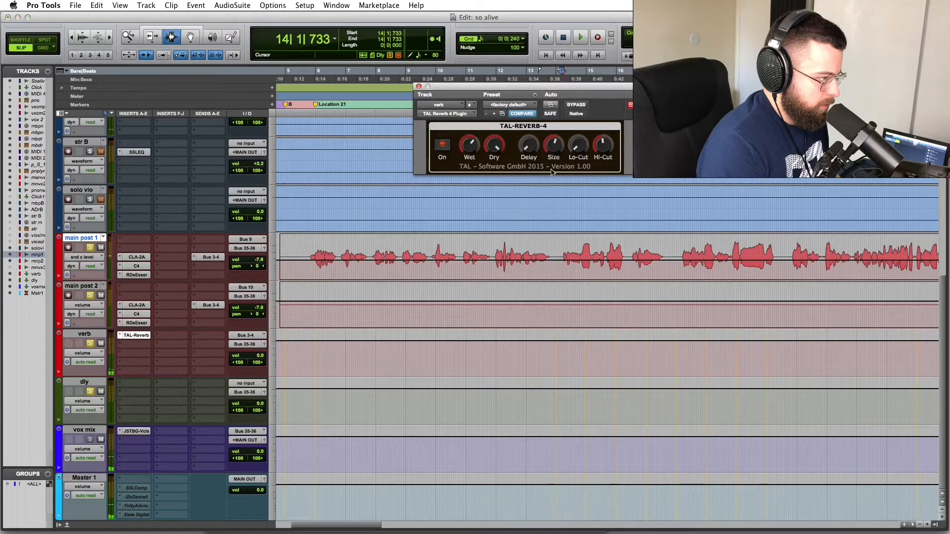
pyautogui.press('space')
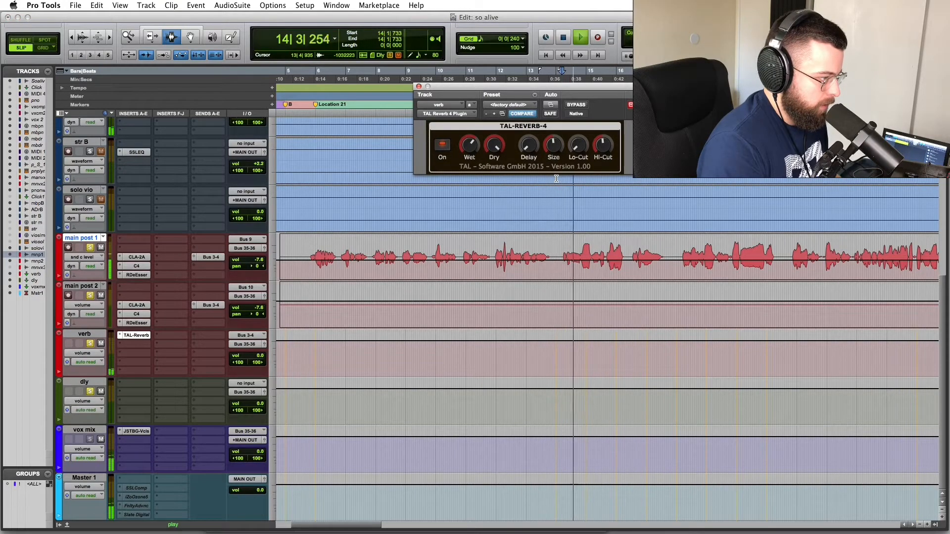
pyautogui.press('space')
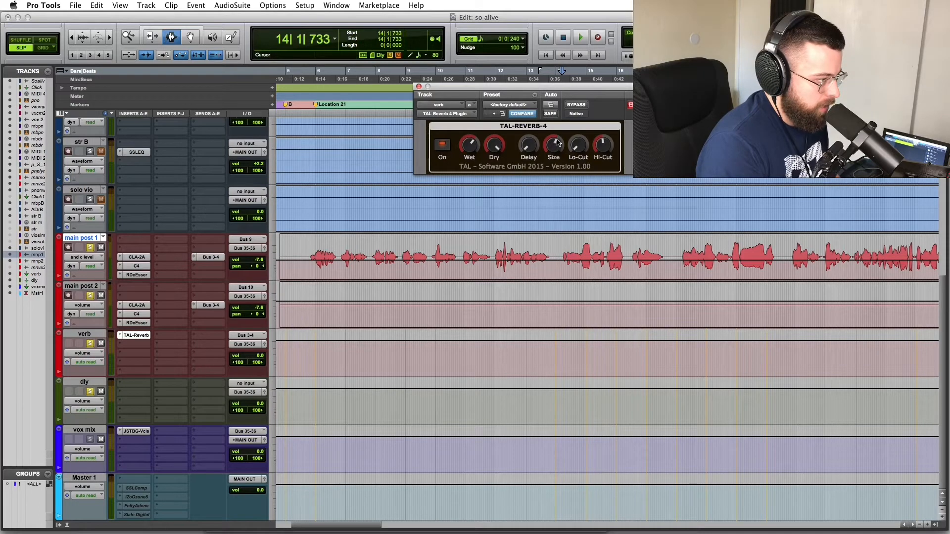
pyautogui.press('space')
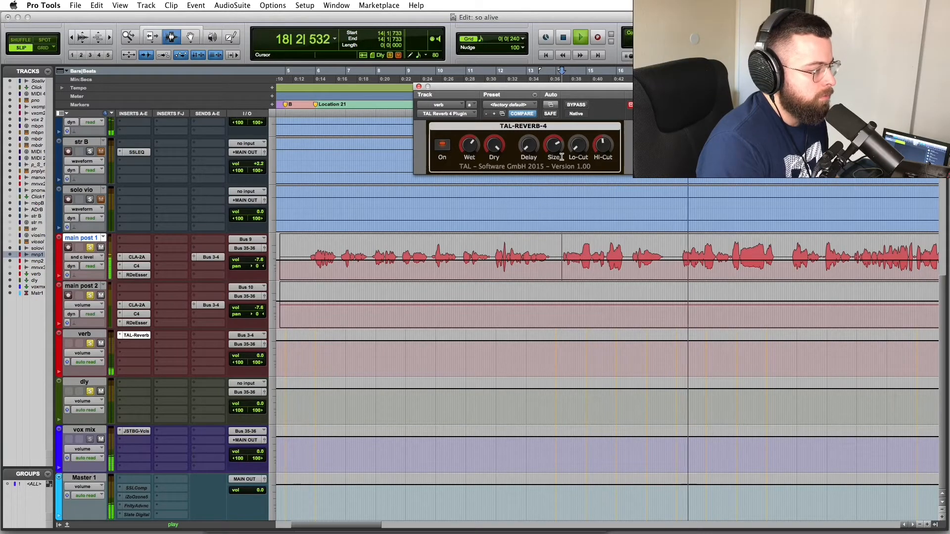
pyautogui.press('space')
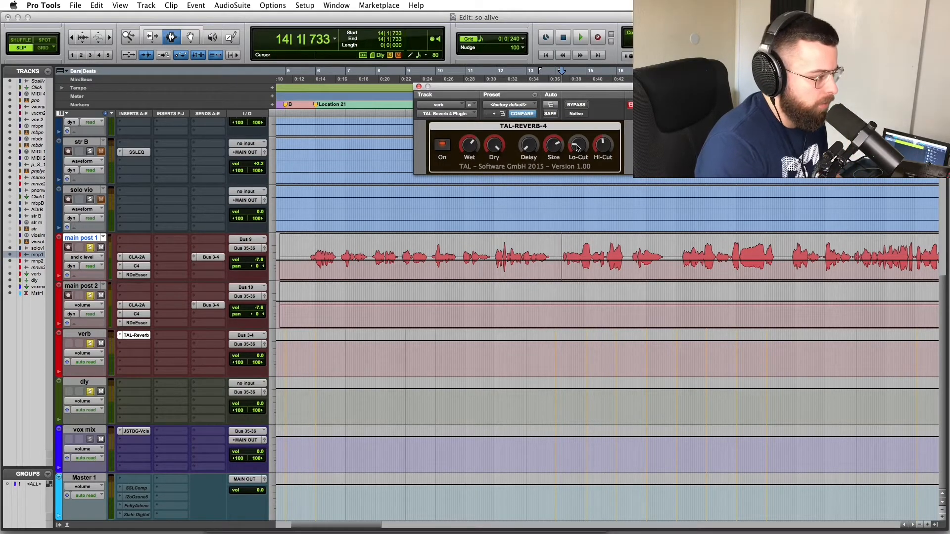
# - Try higher Lo-Cut settings on the soloed vocal from bar 14 and settle on a slight cut at about nine o'clock
pyautogui.press('space')
pyautogui.press('space')
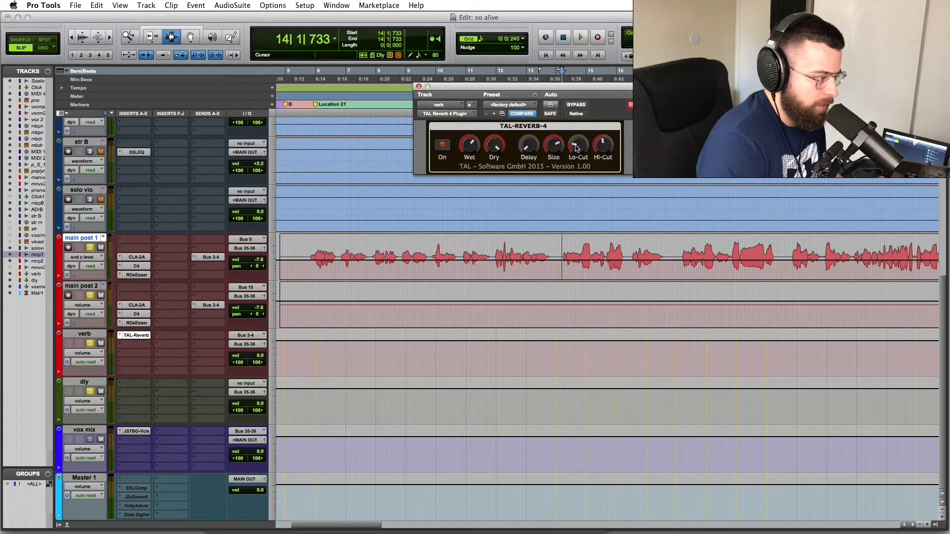
pyautogui.press('space')
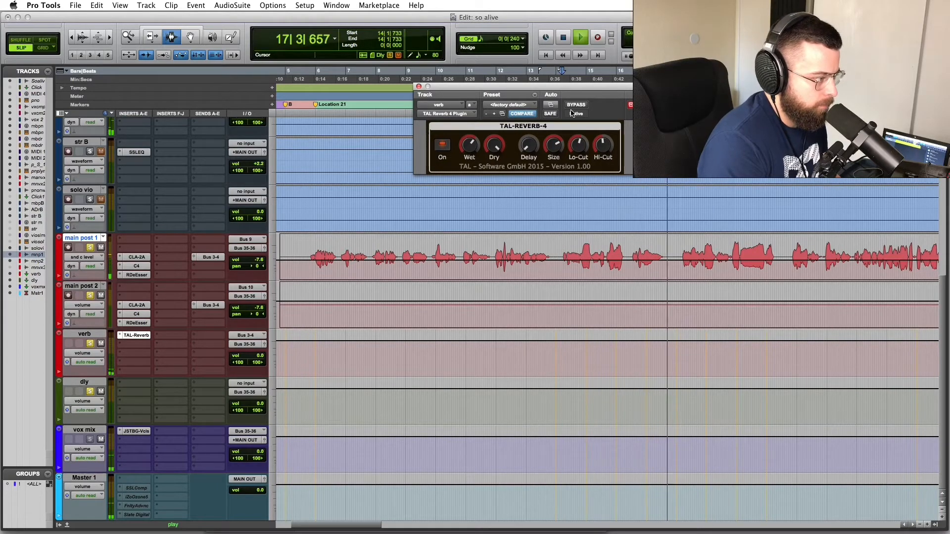
pyautogui.press('space')
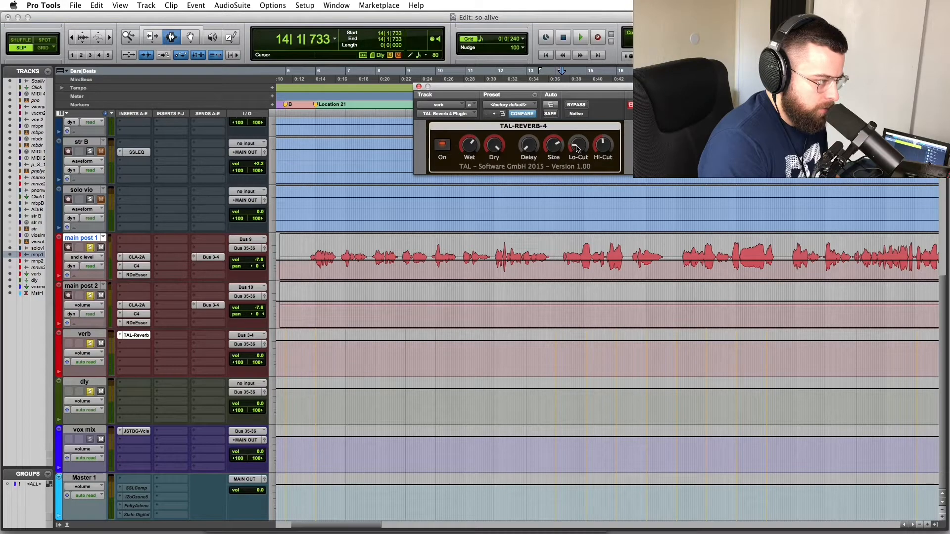
pyautogui.press('space')
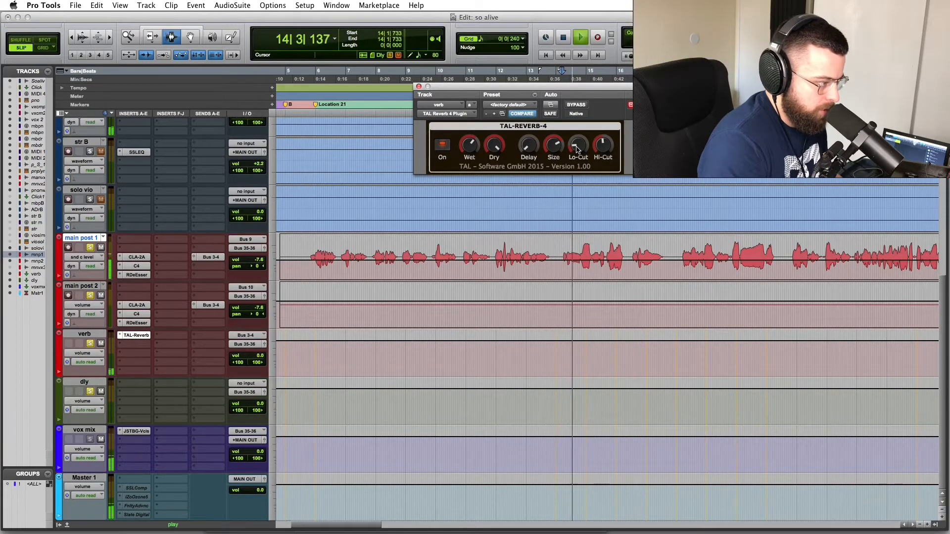
pyautogui.press('space')
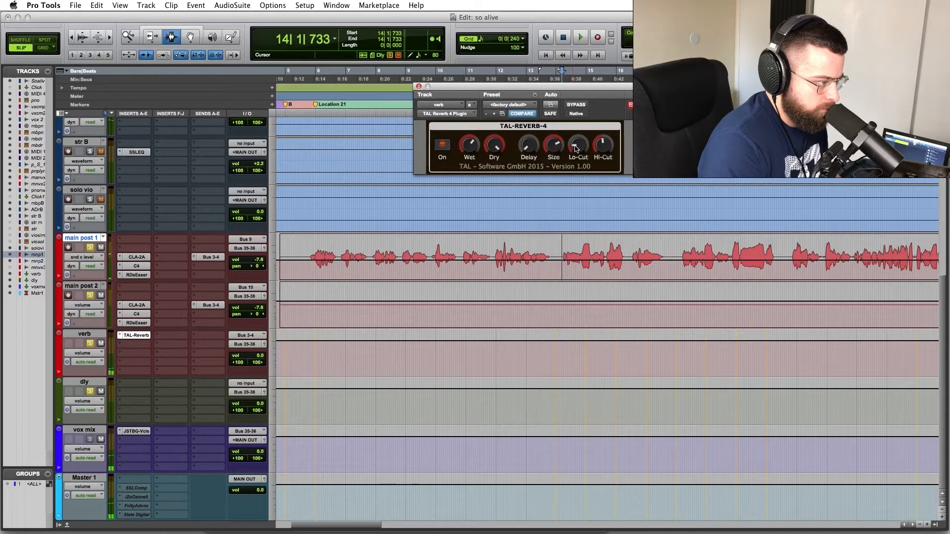
# - Try the reverb's Hi-Cut up to maximum on the soloed vocal, playing from bar 15, and set it just past the middle
pyautogui.press('space')
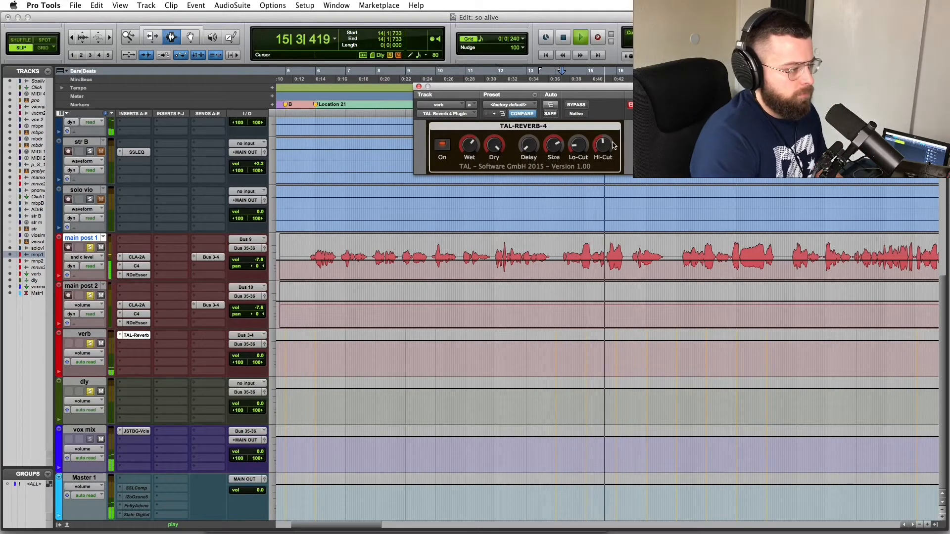
pyautogui.click(606, 249)
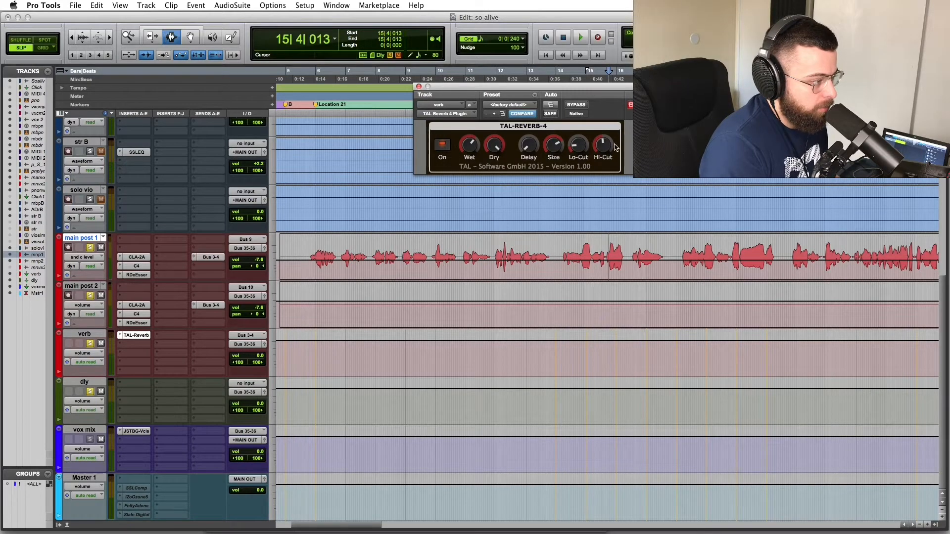
pyautogui.press('space')
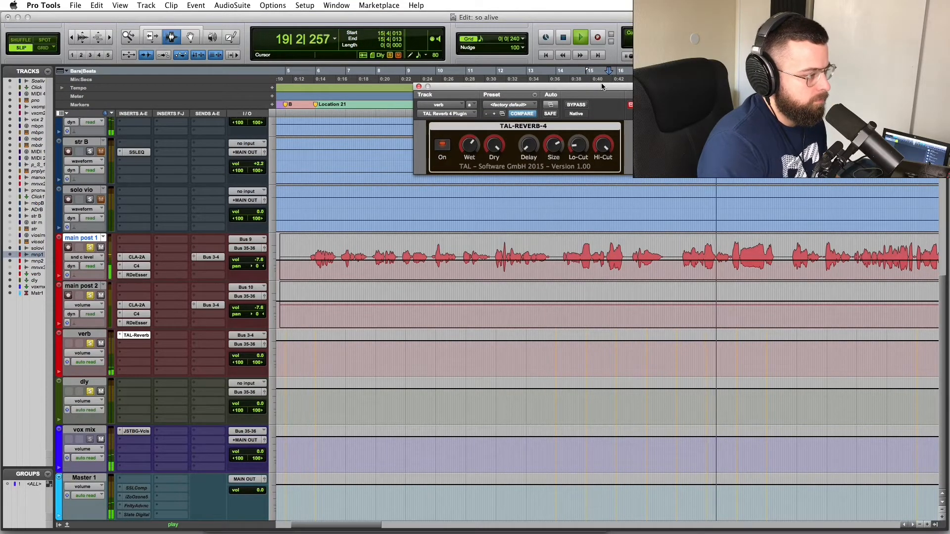
pyautogui.press('space')
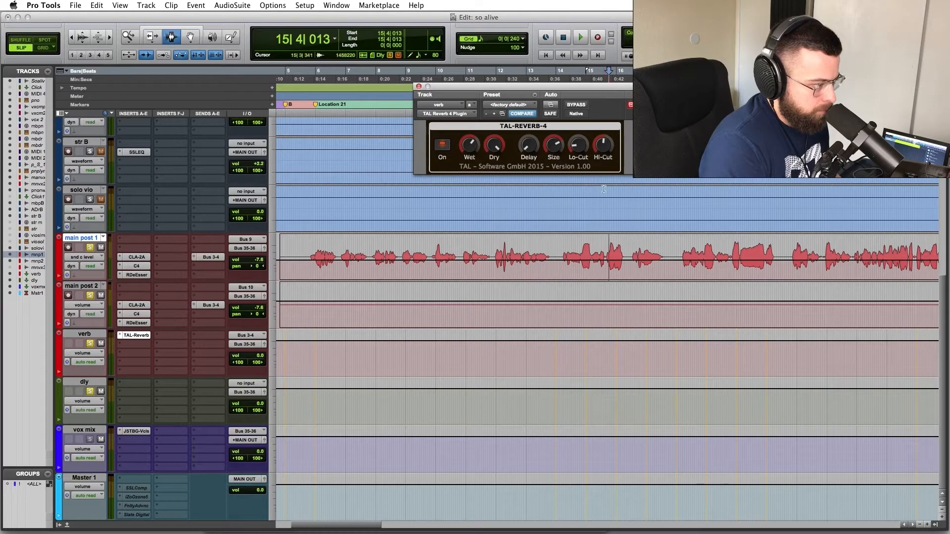
pyautogui.press('space')
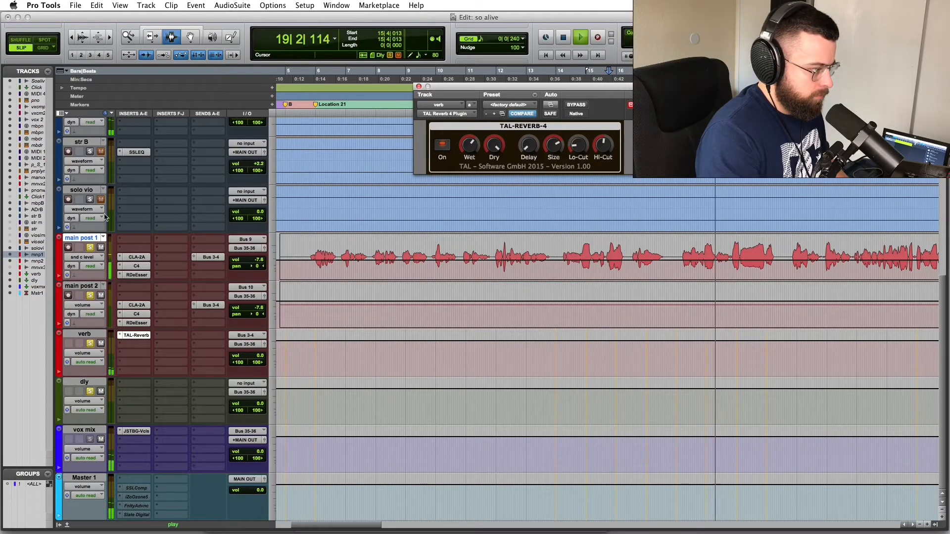
pyautogui.press('space')
# - Unsolo main post 1, main post 2, verb and dly, and play the full mix from bar 15
pyautogui.click(89, 248)
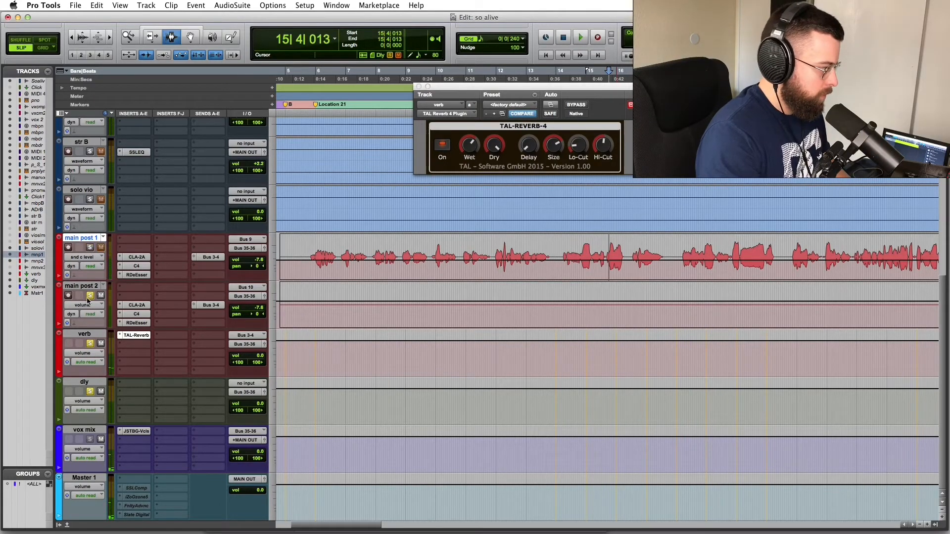
pyautogui.click(89, 343)
pyautogui.click(90, 391)
pyautogui.press('space')
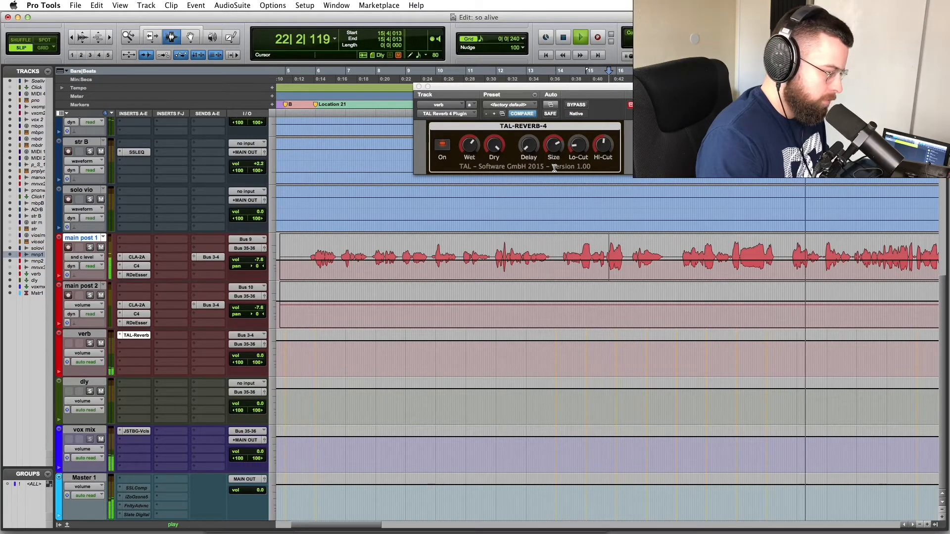
pyautogui.press('space')
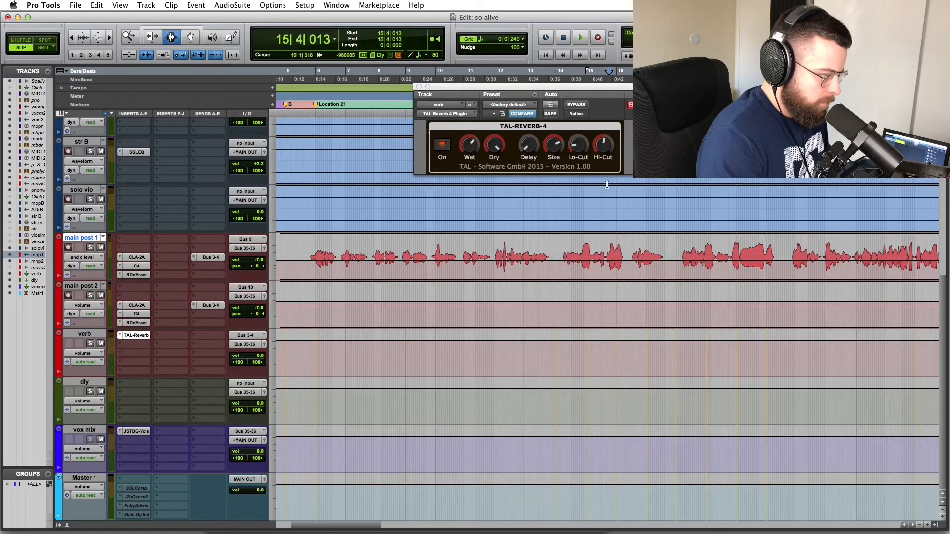
# - Fine-tune the reverb's Wet level while playing the full mix from bar 14
pyautogui.click(562, 242)
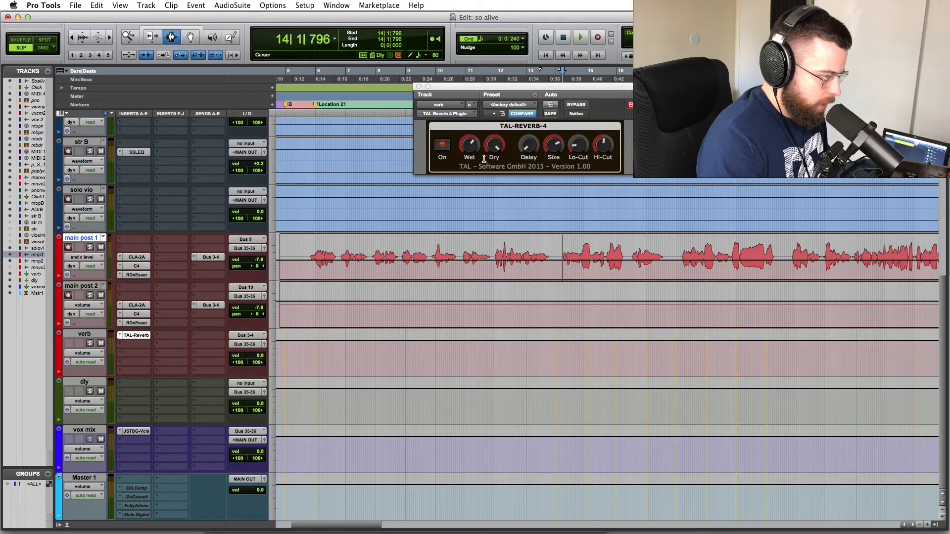
pyautogui.press('space')
pyautogui.click(469, 148)
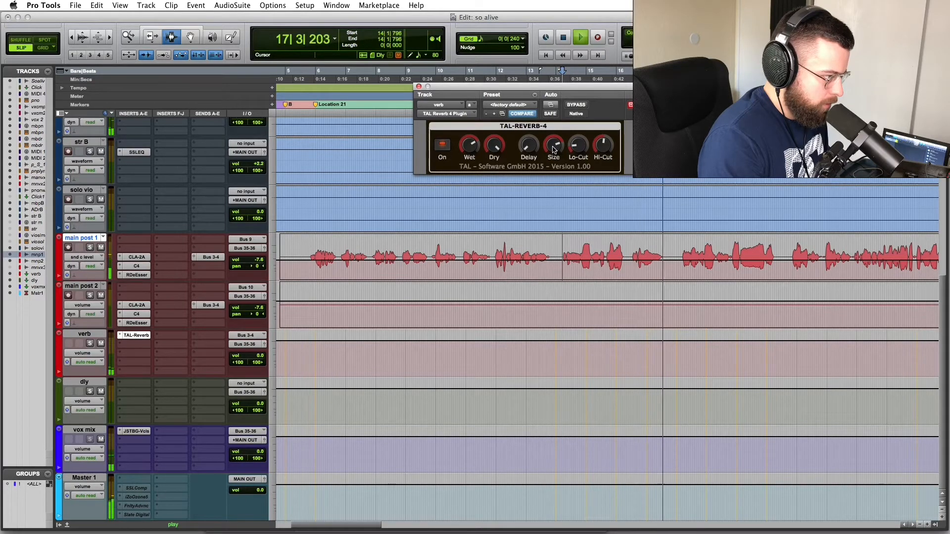
pyautogui.press('space')
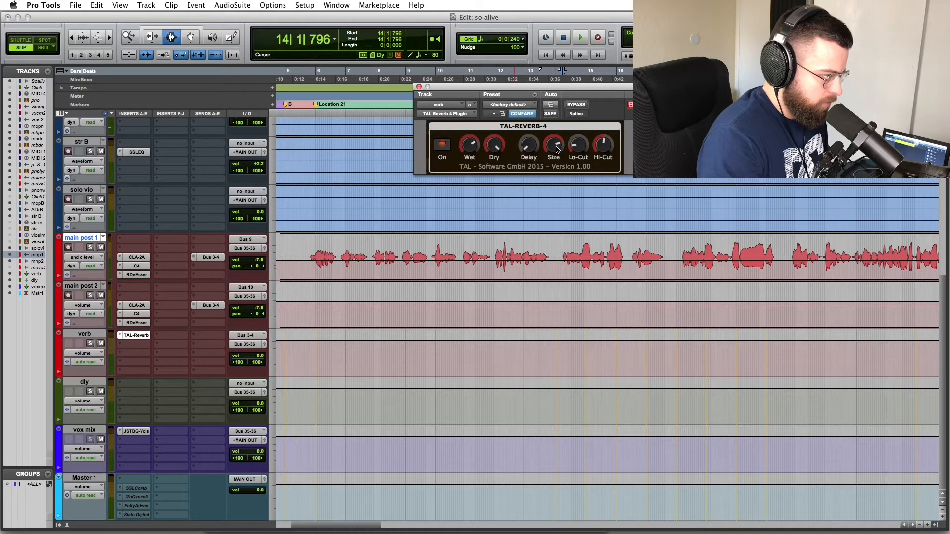
pyautogui.press('space')
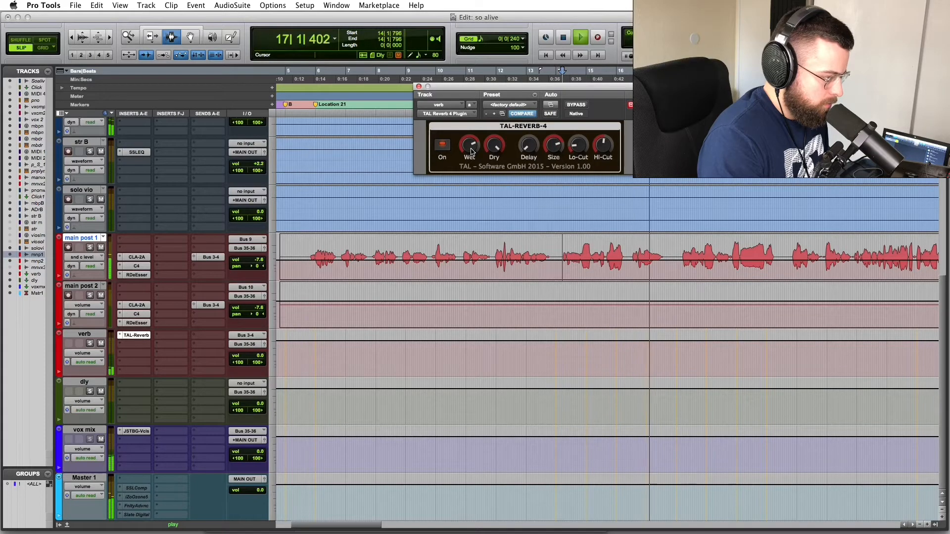
pyautogui.press('space')
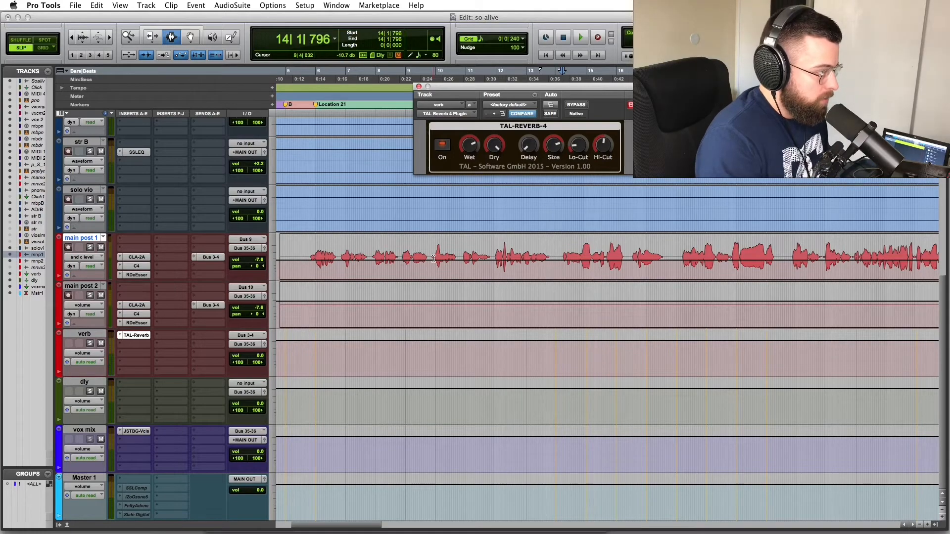
# - Insert EchoBoy (stereo) in the dly track's first insert slot and increase its Echo Time
pyautogui.hscroll(-5, 434, 258)
pyautogui.click(420, 251)
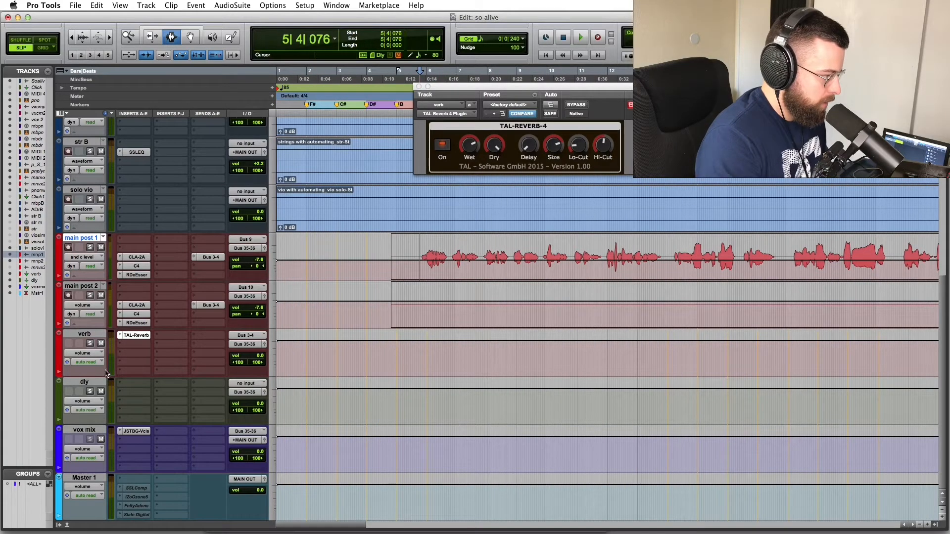
pyautogui.click(136, 384)
pyautogui.click(425, 392)
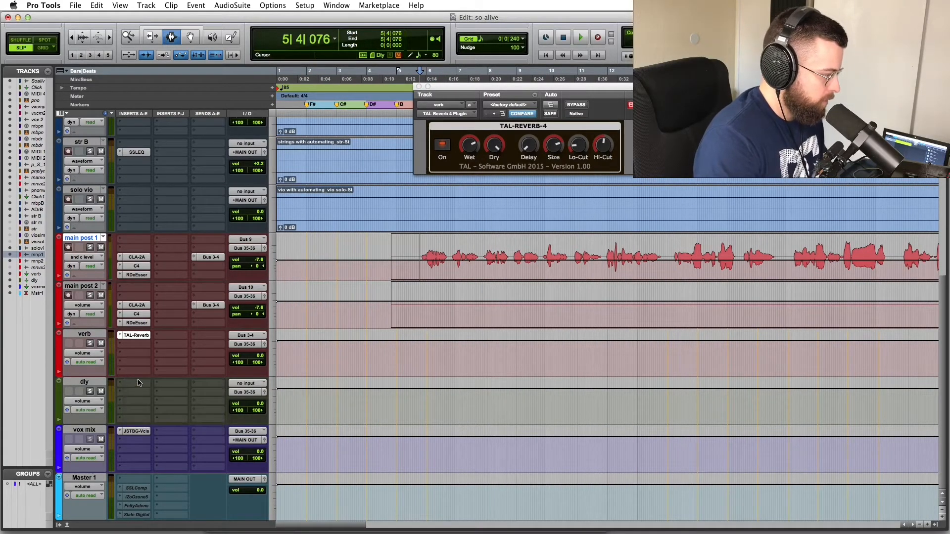
pyautogui.click(138, 384)
pyautogui.moveTo(168, 402)
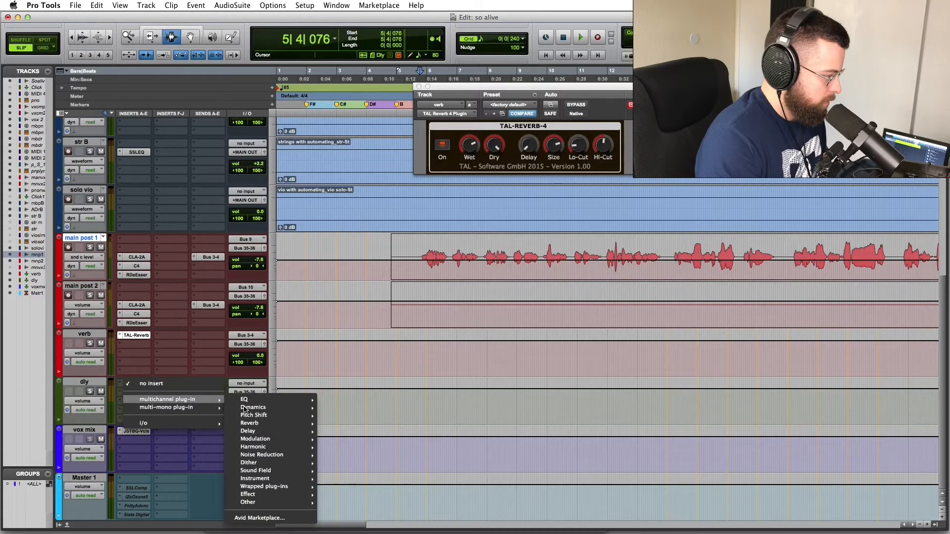
pyautogui.moveTo(259, 431)
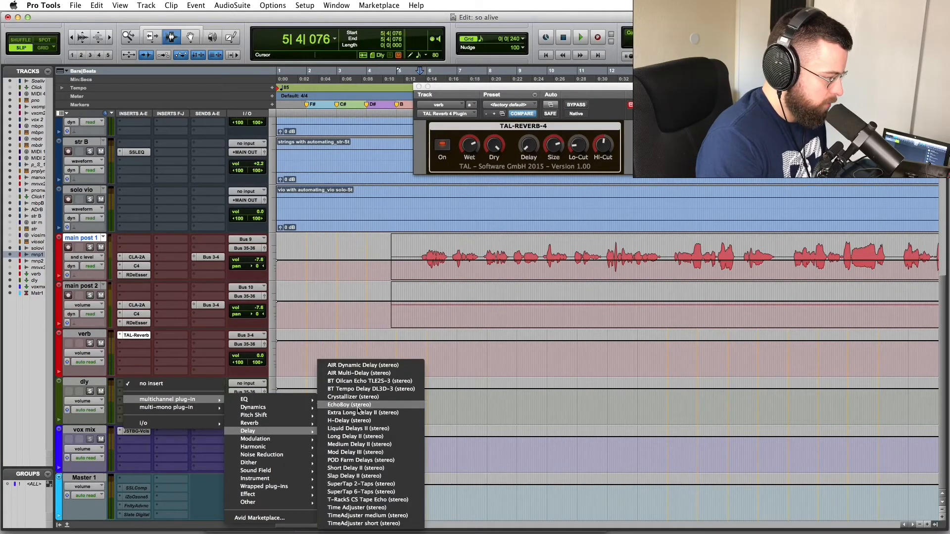
pyautogui.click(358, 405)
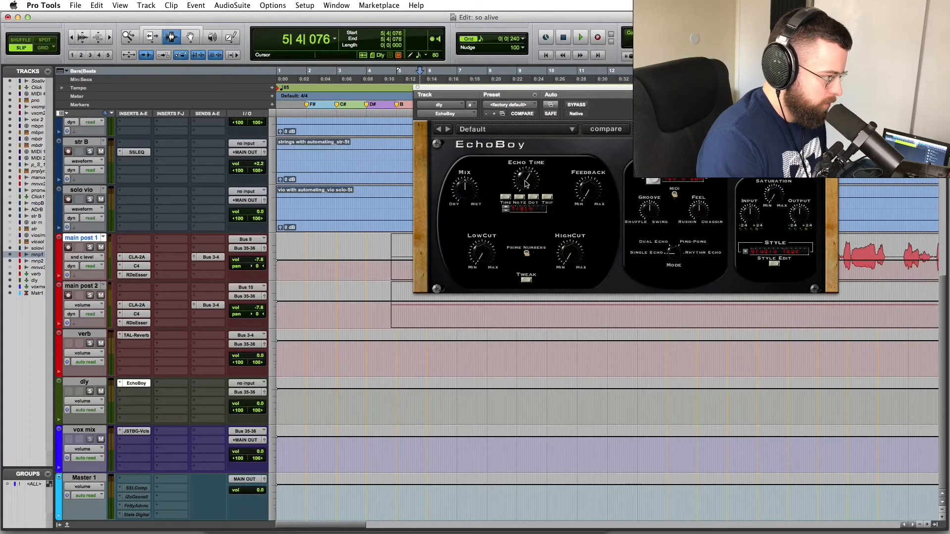
pyautogui.moveTo(525, 185); pyautogui.dragTo(528, 176)
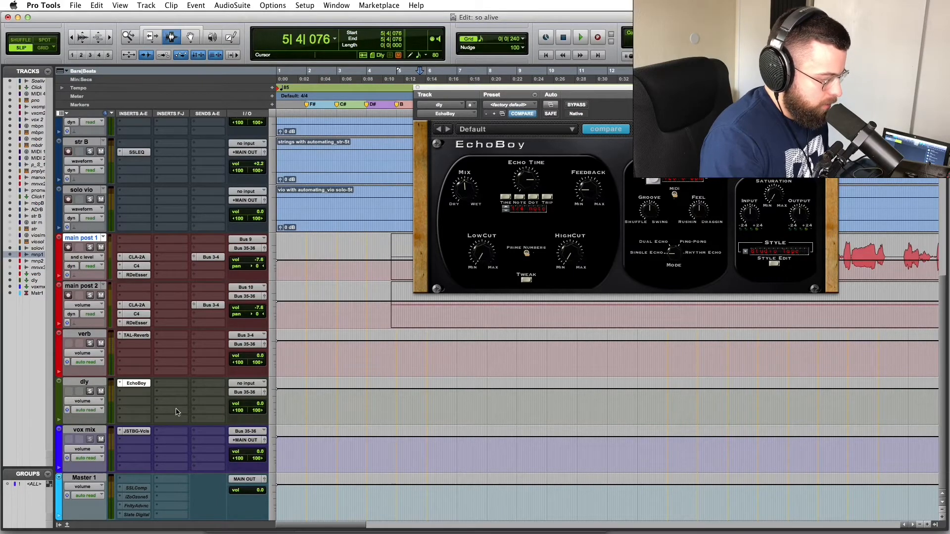
# - Set the dly track's input to Bus 1-2 (Stereo)
pyautogui.click(248, 386)
pyautogui.moveTo(277, 408)
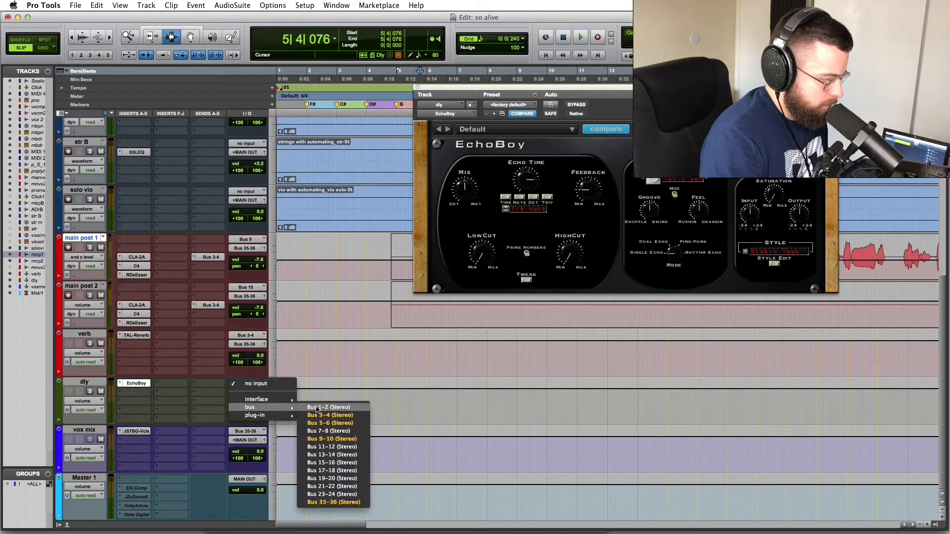
pyautogui.click(331, 407)
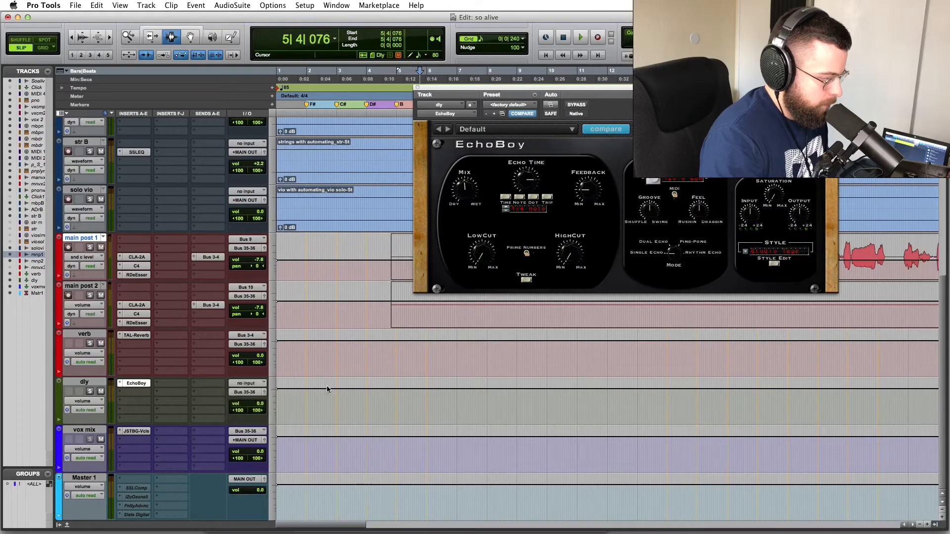
# - Add a Bus 1-2 send below the Bus 3-4 send on main post 1 and set its level to -8.6 dB
pyautogui.click(205, 268)
pyautogui.moveTo(225, 291)
pyautogui.click(305, 237)
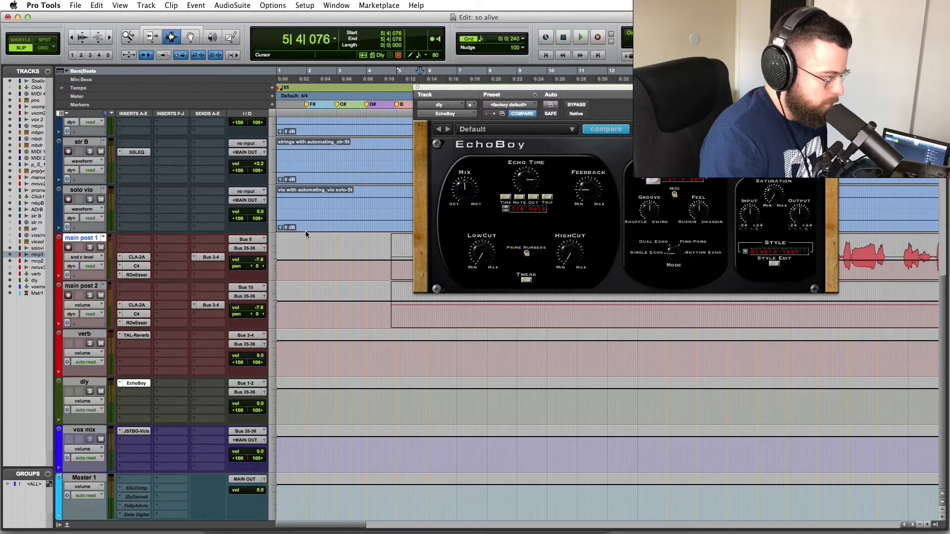
pyautogui.moveTo(394, 322); pyautogui.dragTo(401, 292)
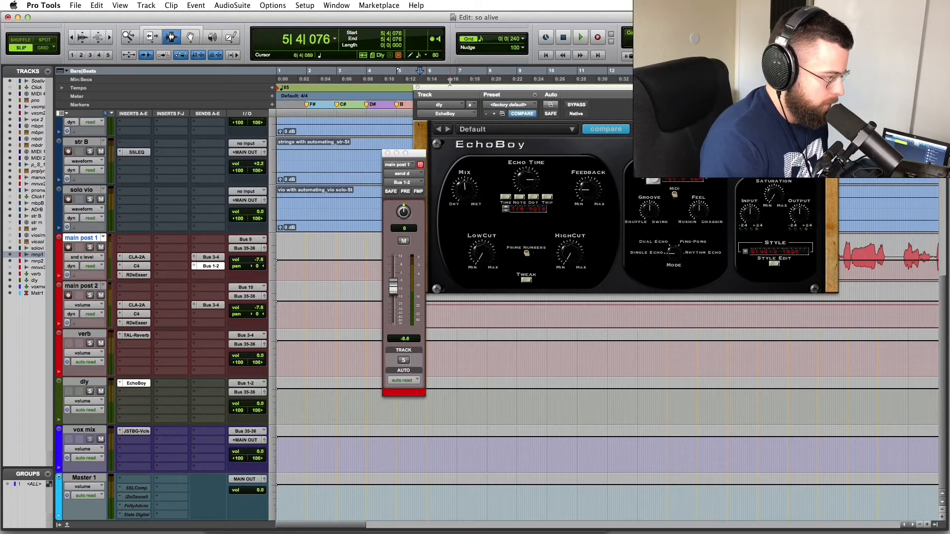
pyautogui.click(417, 90)
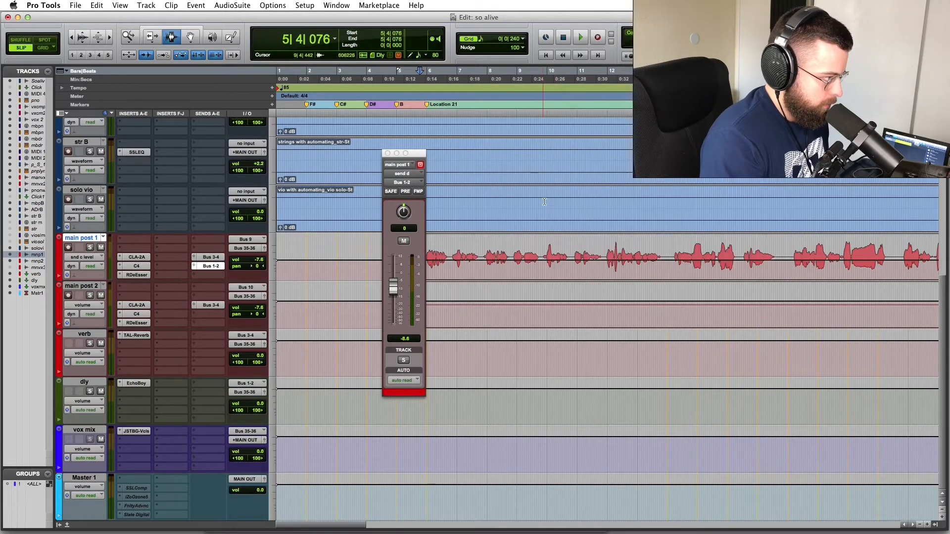
pyautogui.click(387, 153)
# - Adjust main post 1's Bus 1-2 send level while playing the mix from bar 5, settling on -7.4 dB
pyautogui.click(423, 250)
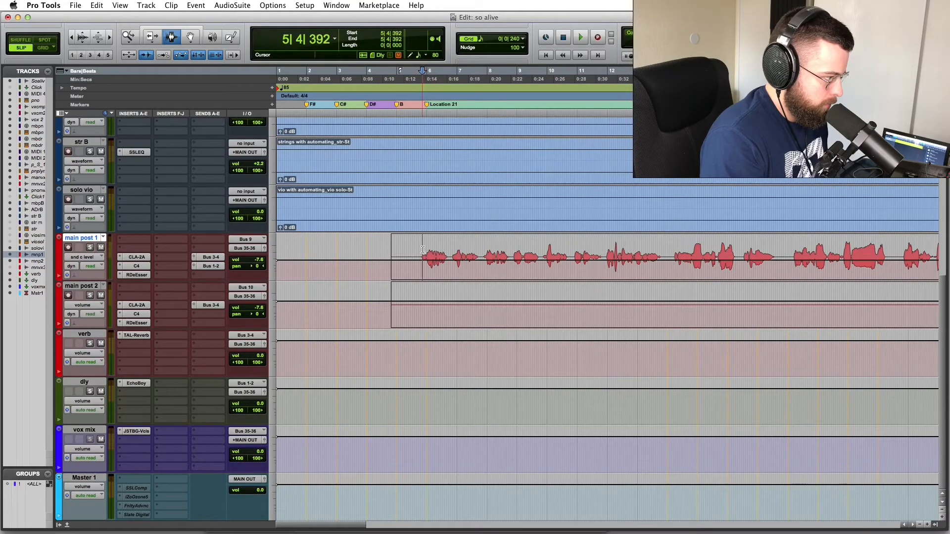
pyautogui.click(211, 266)
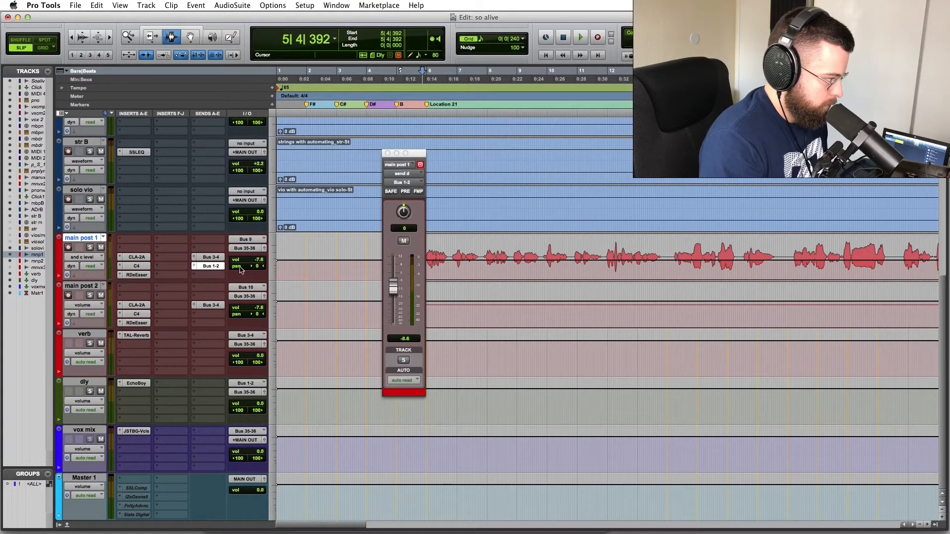
pyautogui.moveTo(393, 284); pyautogui.dragTo(392, 285)
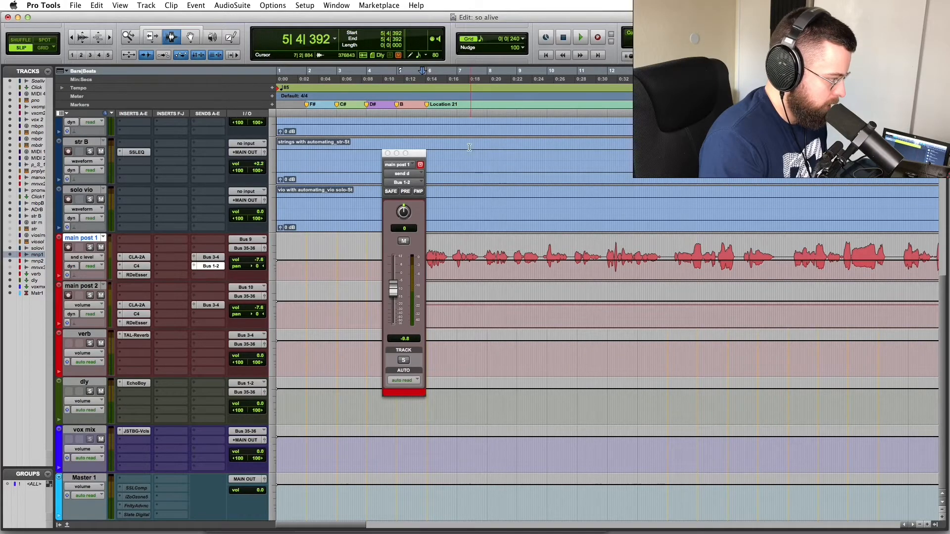
pyautogui.click(388, 154)
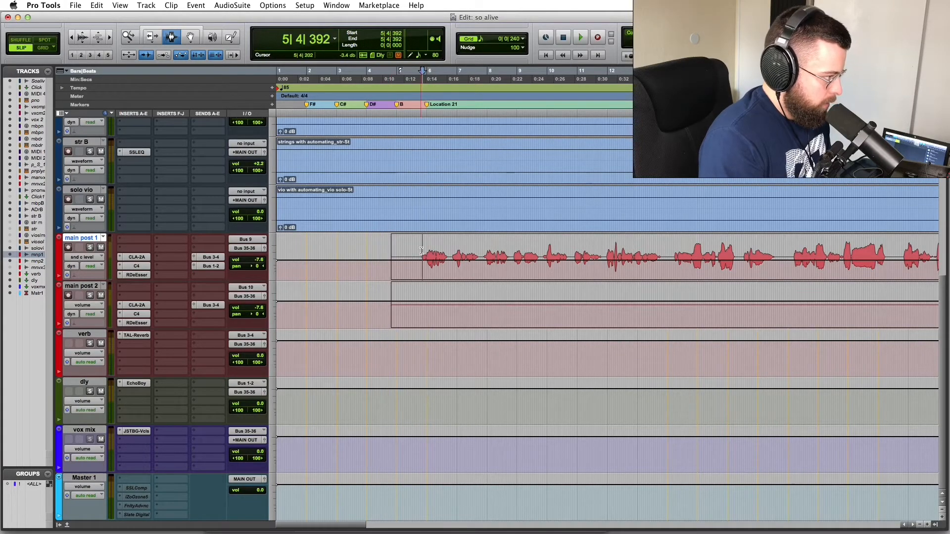
pyautogui.press('space')
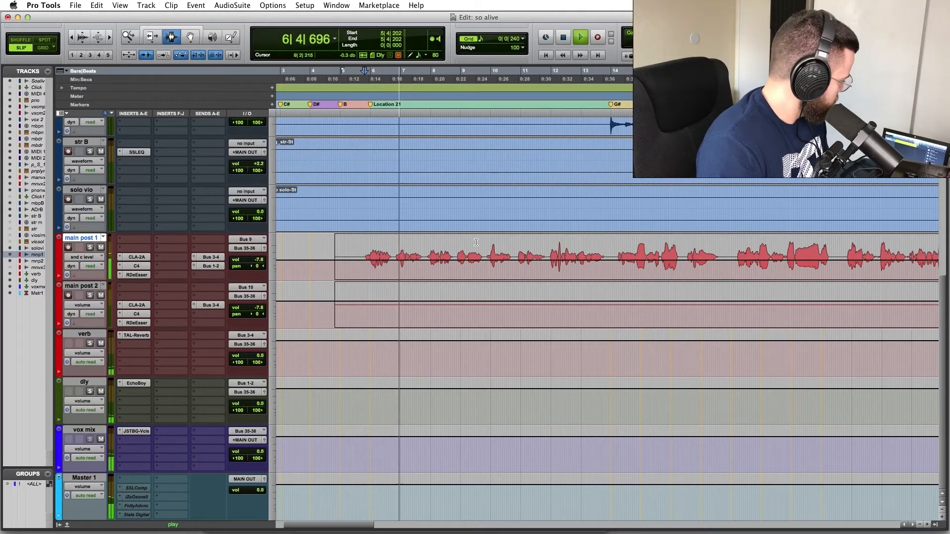
pyautogui.click(211, 266)
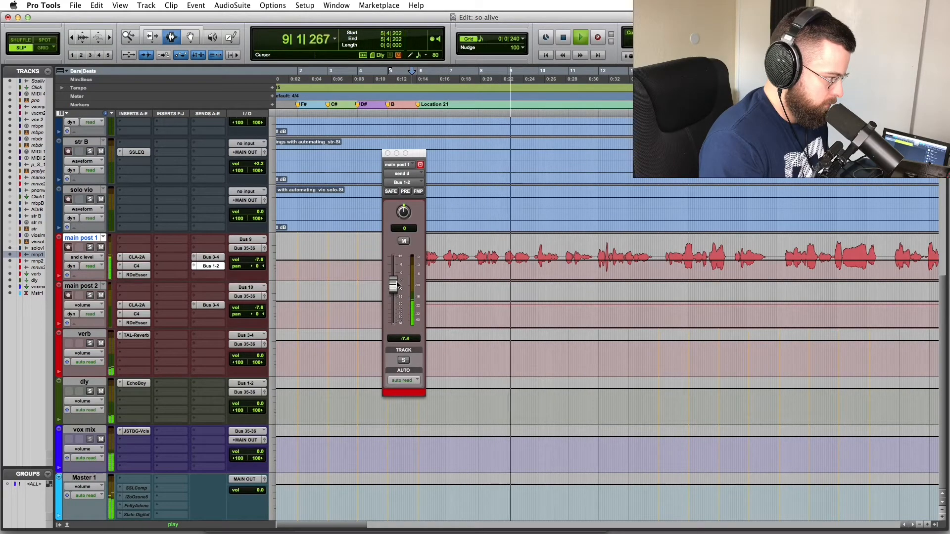
pyautogui.hscroll(-1, 362, 267)
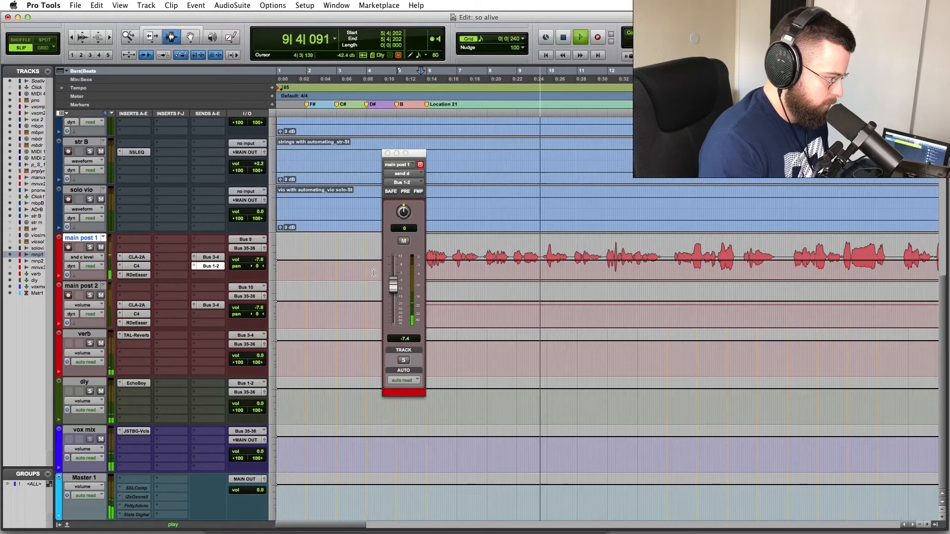
pyautogui.press('space')
# - Open EchoBoy on the dly track, try a shorter Echo Time and raise HighCut while playing the mix from bar 5
pyautogui.click(133, 384)
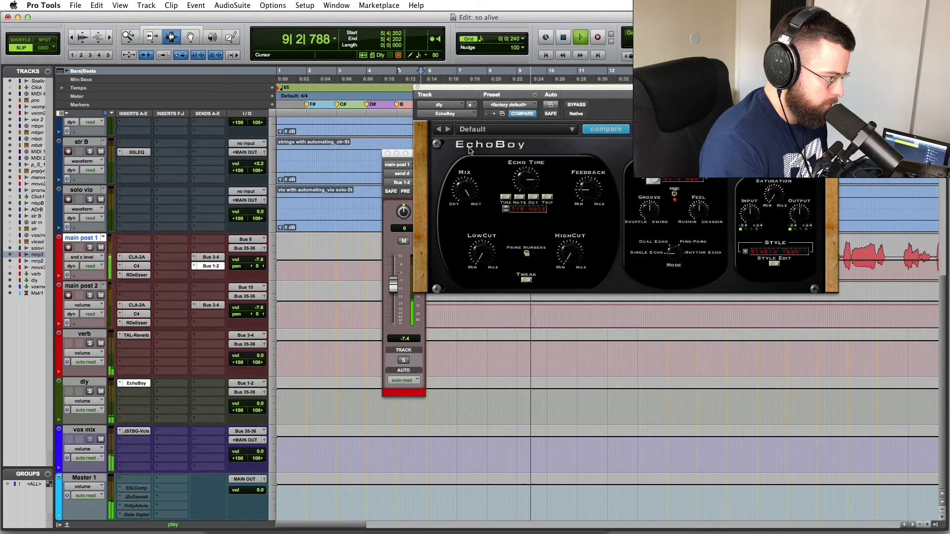
pyautogui.press('space')
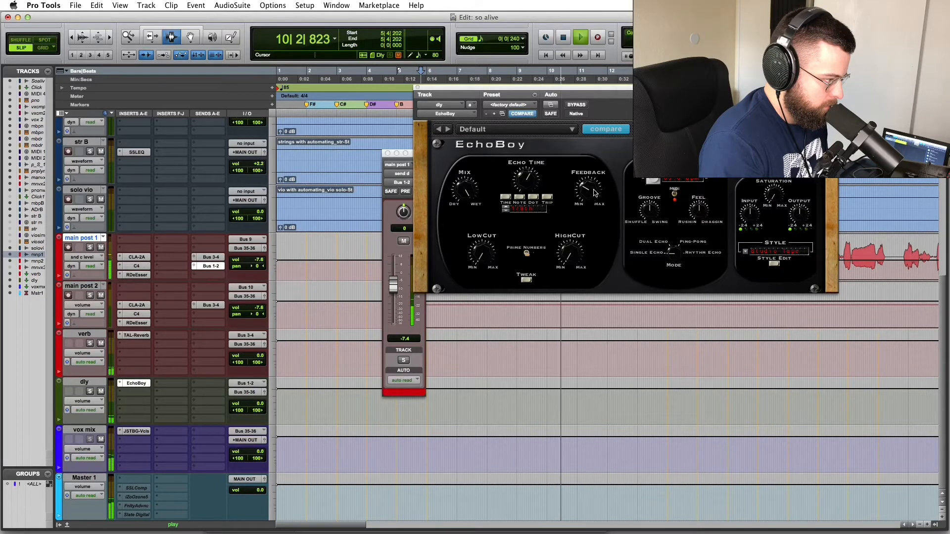
pyautogui.press('space')
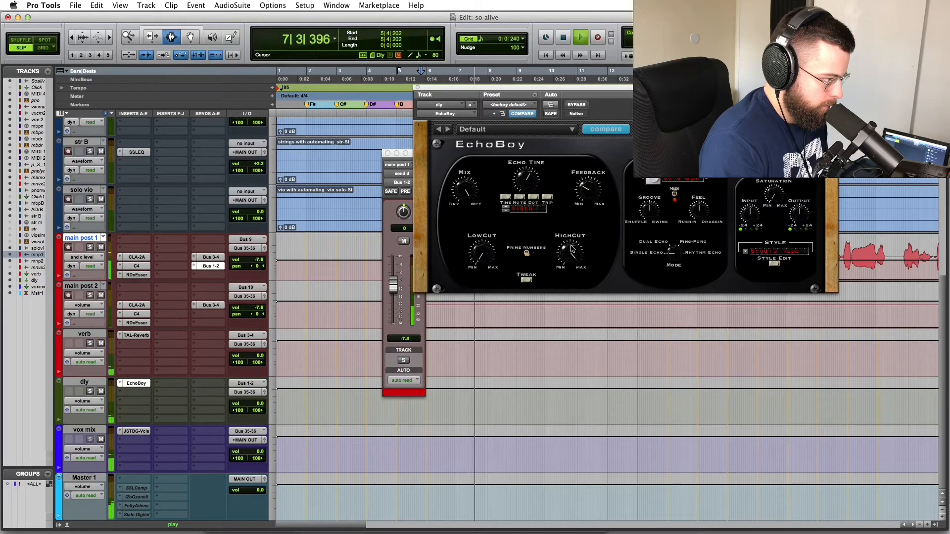
# - Return EchoBoy's Echo Time to the longer note value and raise LowCut to about one o'clock while replaying from bar 5
pyautogui.press('space')
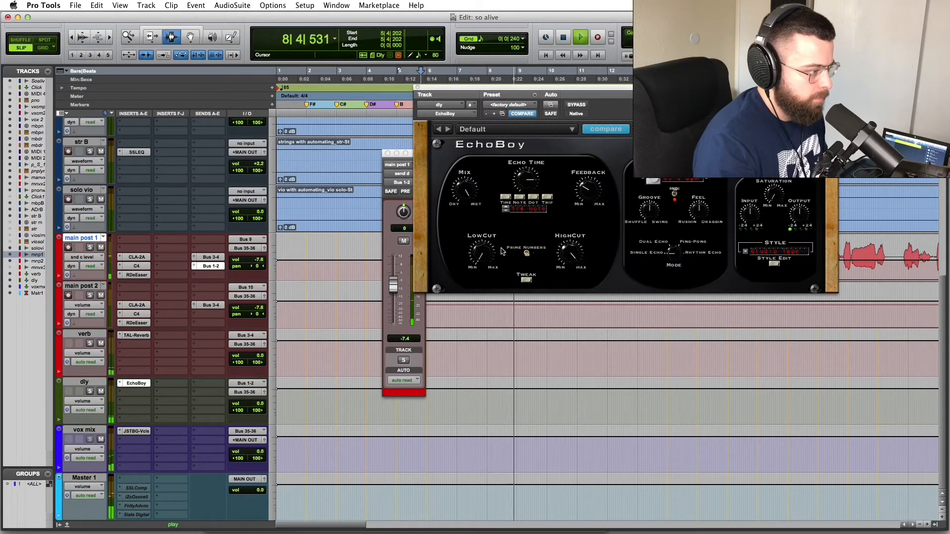
pyautogui.press('space')
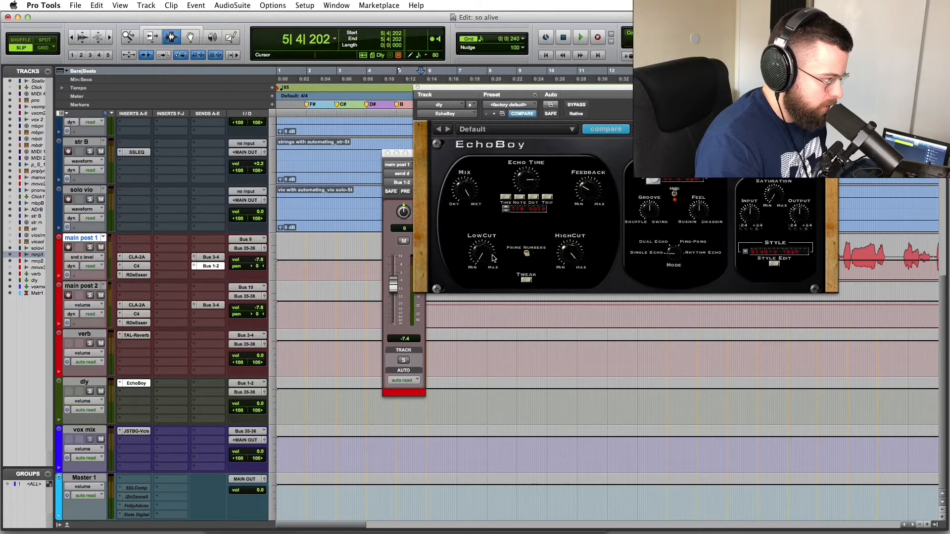
pyautogui.press('space')
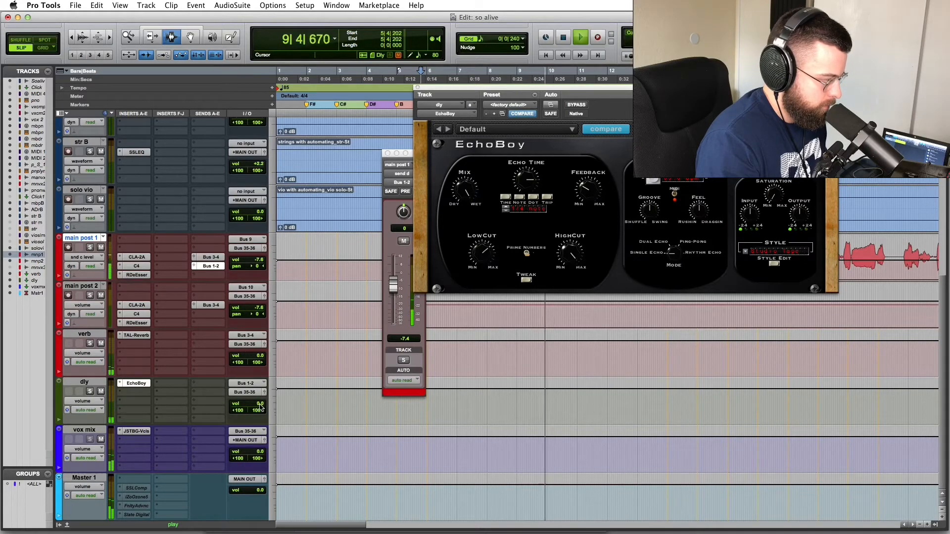
# - Lower the dly track's volume to -5.6 dB while playing the mix from bar 5
pyautogui.press('space')
pyautogui.press('space')
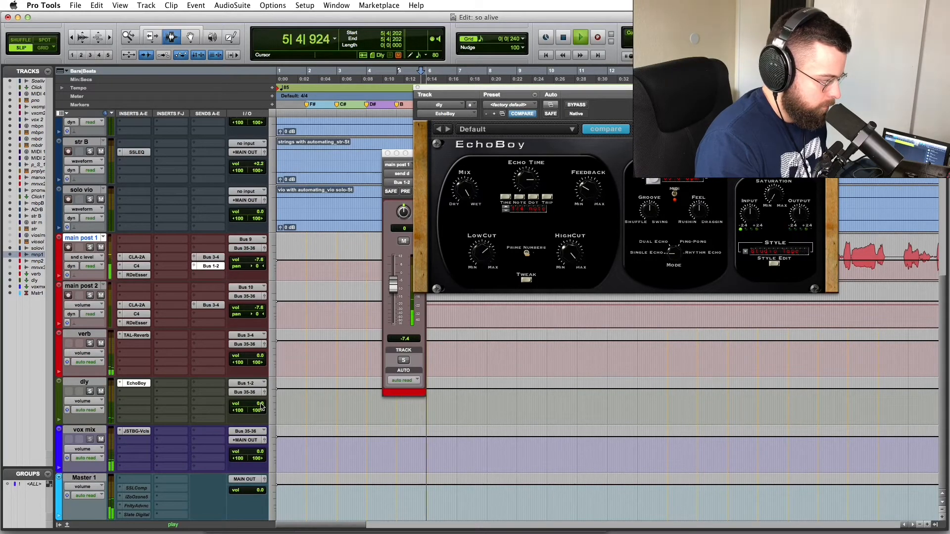
pyautogui.moveTo(260, 406); pyautogui.dragTo(261, 460)
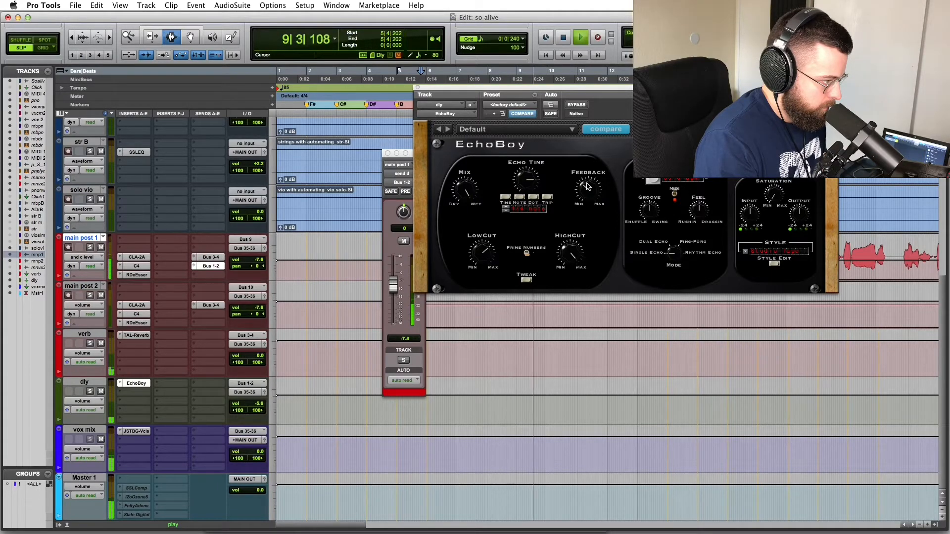
pyautogui.press('space')
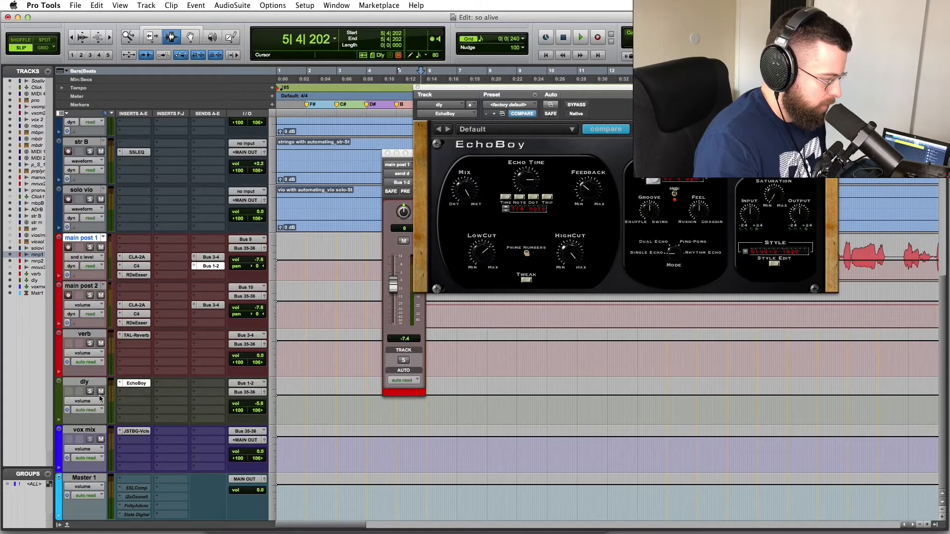
# - Insert AIR Chorus (stereo) on the dly track after EchoBoy
pyautogui.click(130, 396)
pyautogui.moveTo(168, 408)
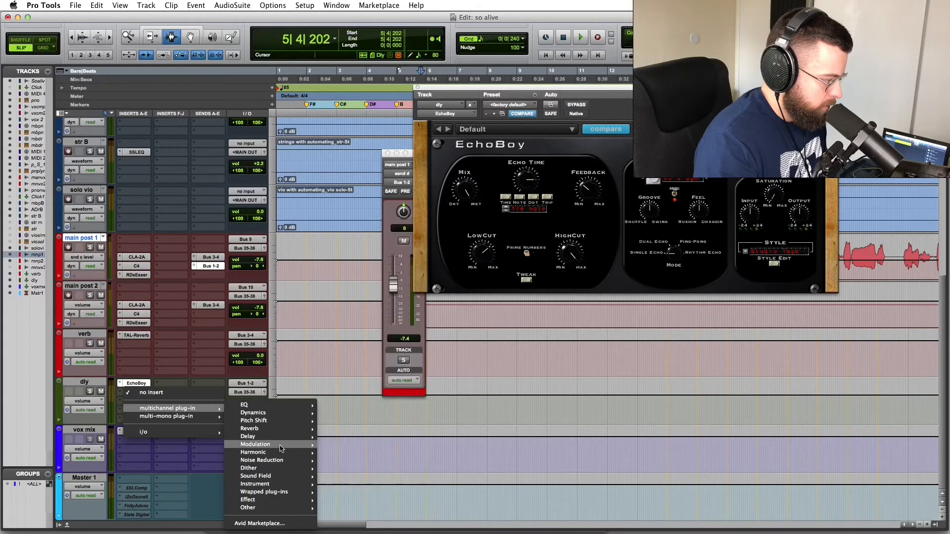
pyautogui.moveTo(277, 444)
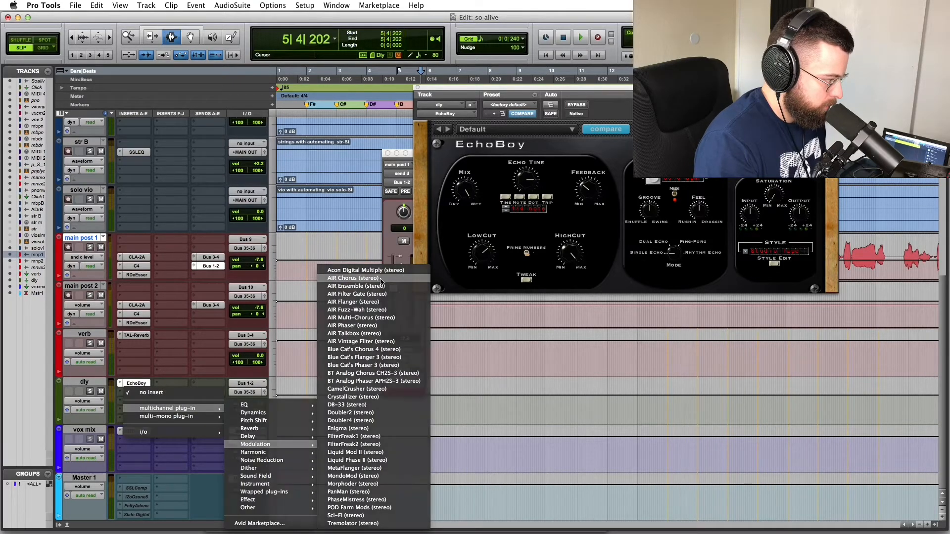
pyautogui.click(299, 349)
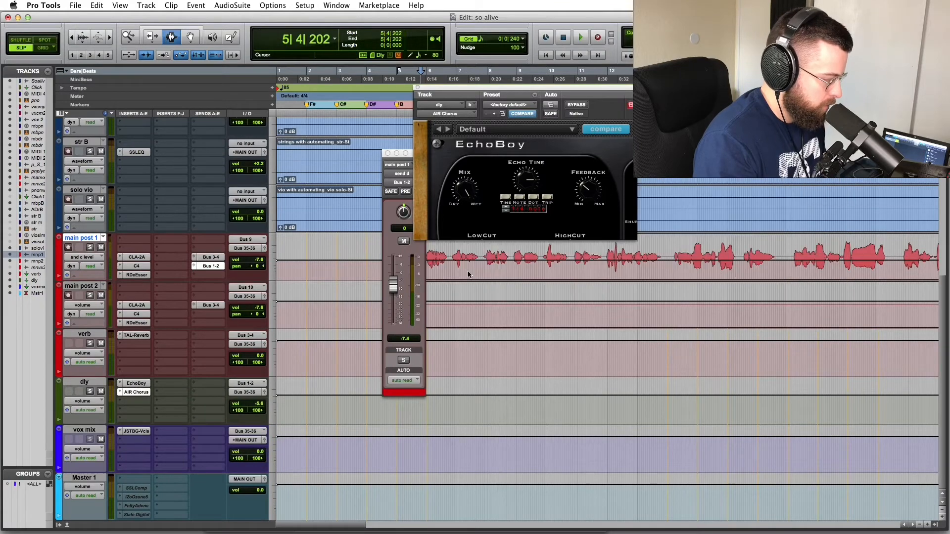
# - While the mix plays, set AIR Chorus Depth to 2.77 ms and lower its Mix to 40% on the dly track
pyautogui.press('space')
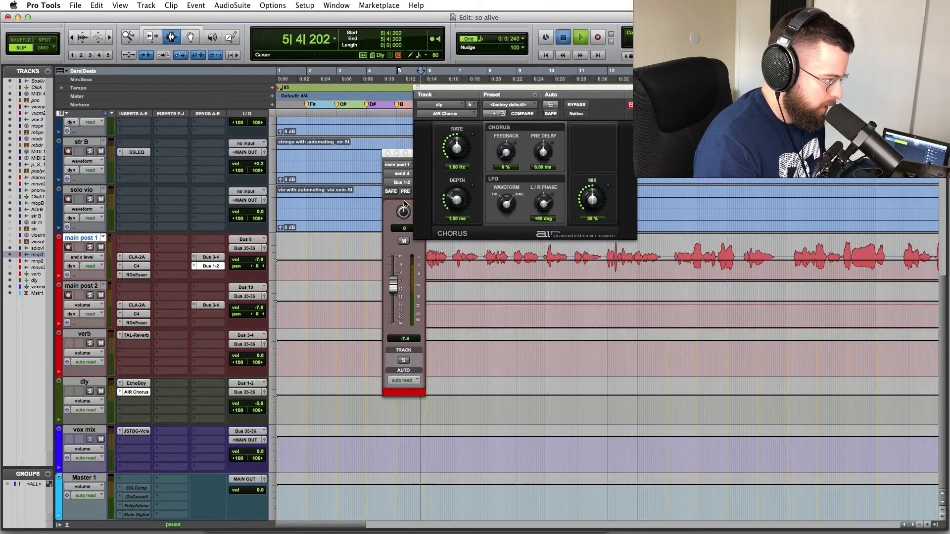
pyautogui.moveTo(457, 200); pyautogui.dragTo(457, 191)
pyautogui.moveTo(596, 194); pyautogui.dragTo(596, 203)
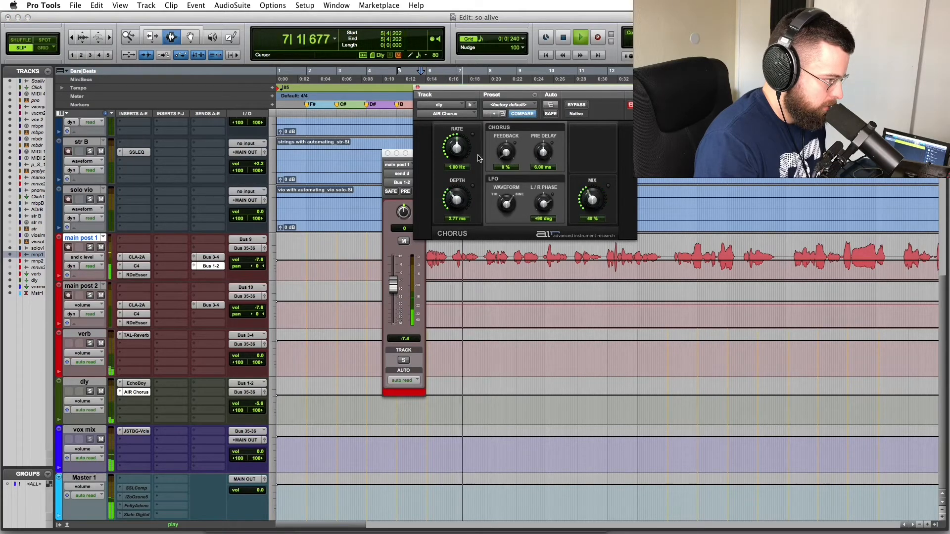
# - Raise main post 1's Bus 1-2 send to -0.6 dB and AIR Chorus Mix to 58% during playback
pyautogui.click(393, 289)
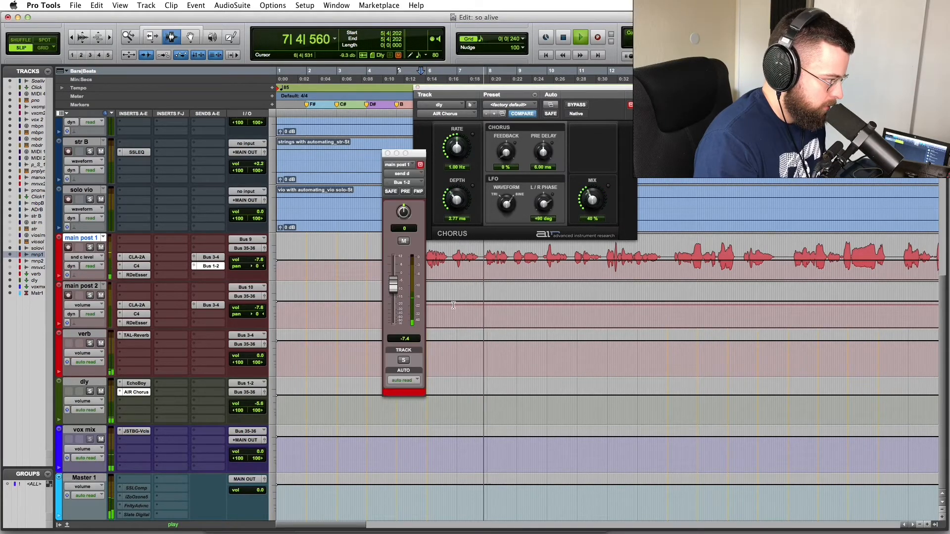
pyautogui.moveTo(393, 292); pyautogui.dragTo(399, 281)
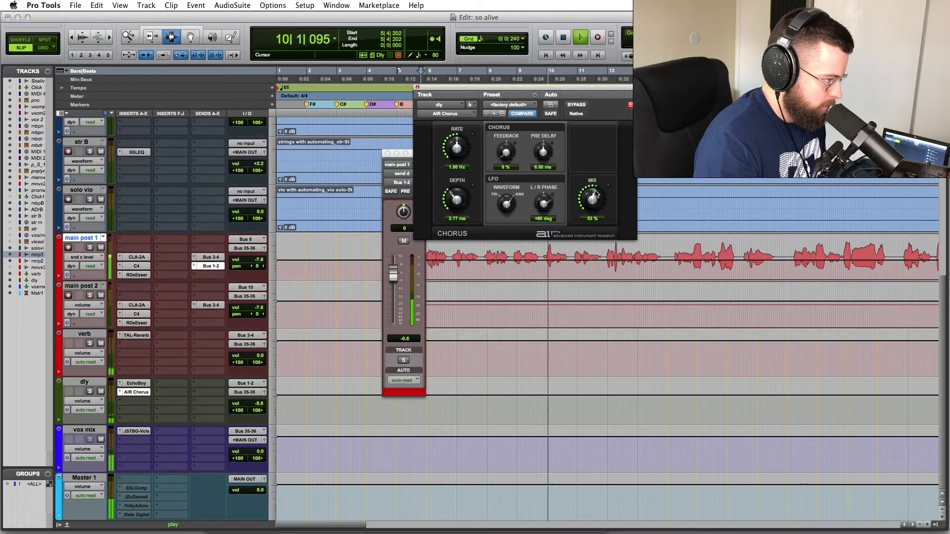
pyautogui.moveTo(594, 198); pyautogui.dragTo(597, 190)
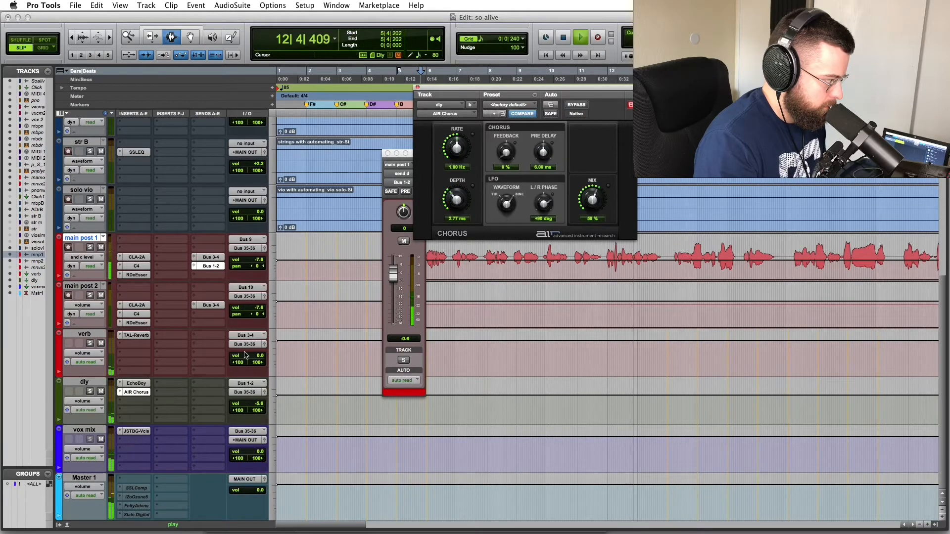
# - Raise main post 1's Bus 1-2 send to +0.7 dB and the dly track's volume to 0.0 dB while playing the mix
pyautogui.click(397, 278)
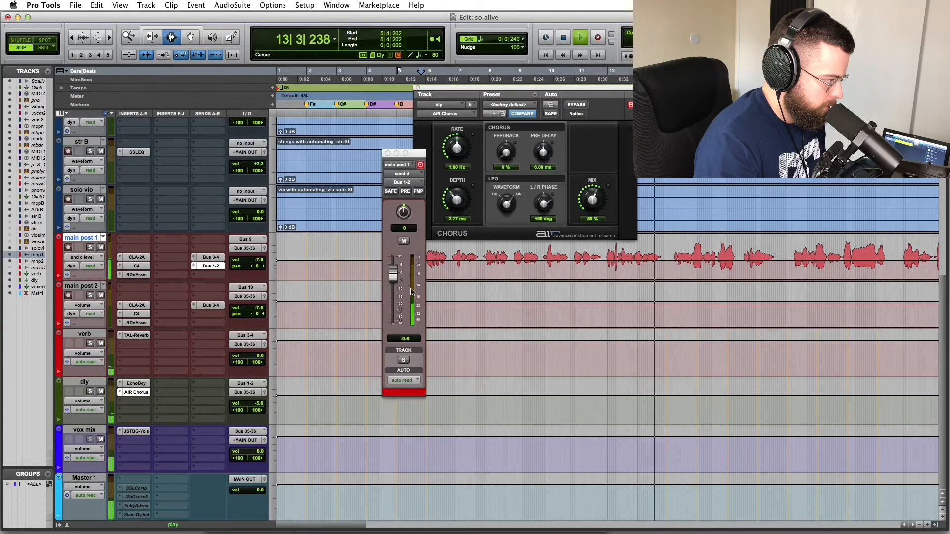
pyautogui.moveTo(396, 278); pyautogui.dragTo(396, 275)
pyautogui.press('space')
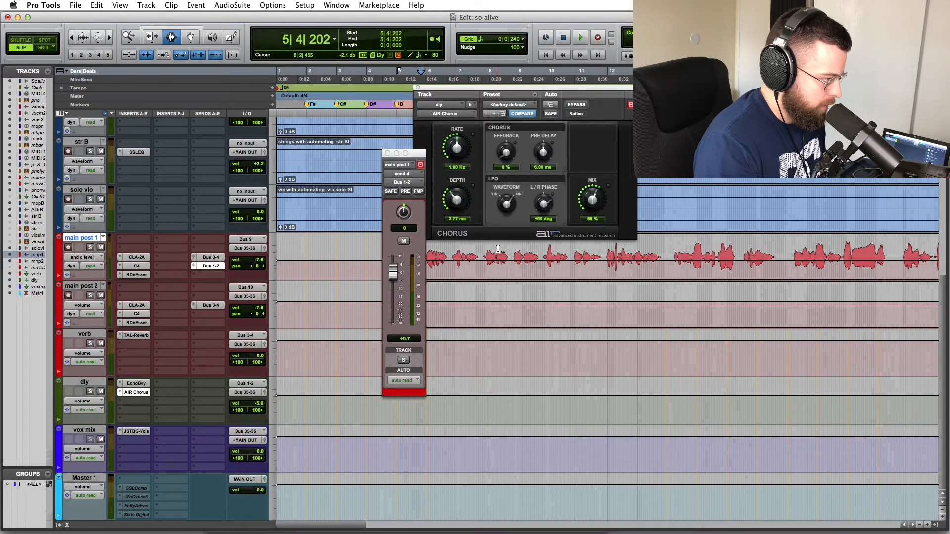
pyautogui.press('space')
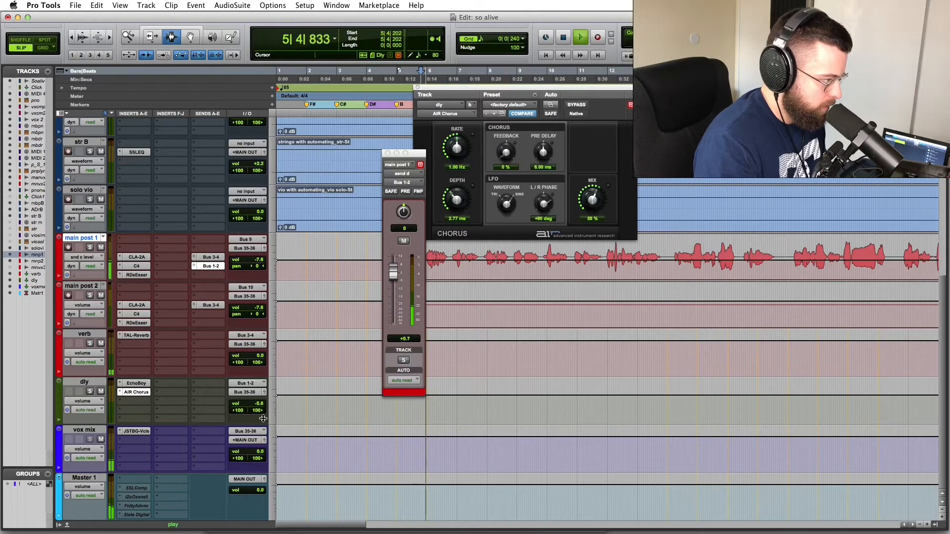
pyautogui.moveTo(262, 404); pyautogui.dragTo(266, 403)
pyautogui.press('space')
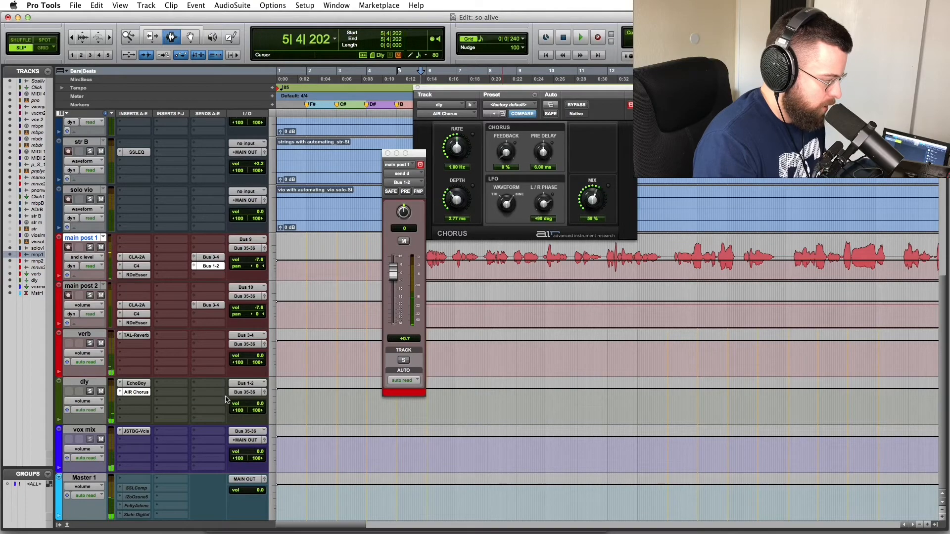
# - Check EchoBoy's settings on the dly track during playback, then close the plug-in and send windows
pyautogui.click(136, 384)
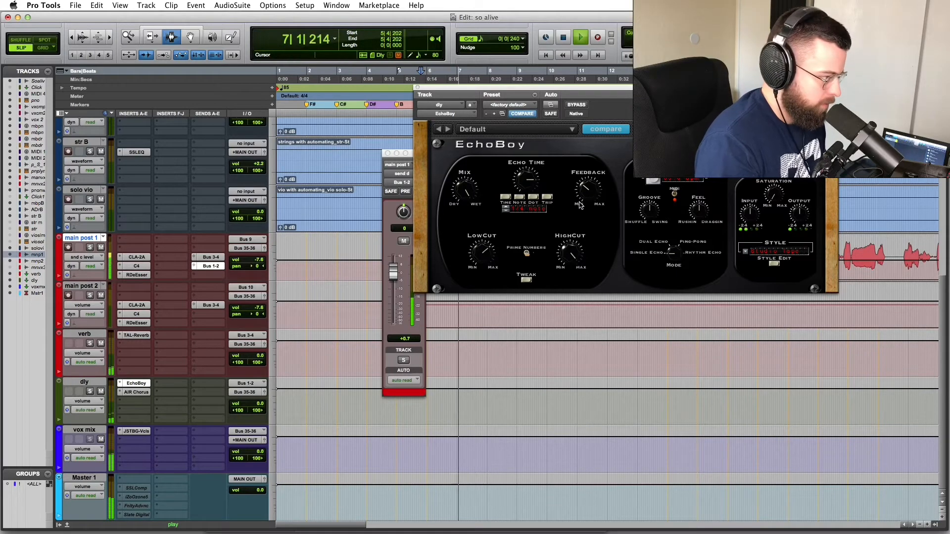
pyautogui.press('space')
pyautogui.click(417, 87)
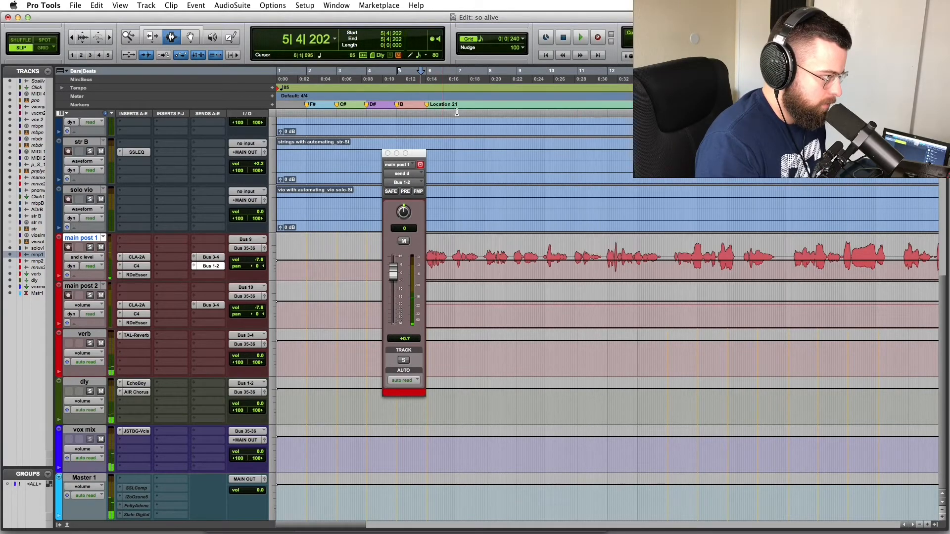
pyautogui.click(388, 154)
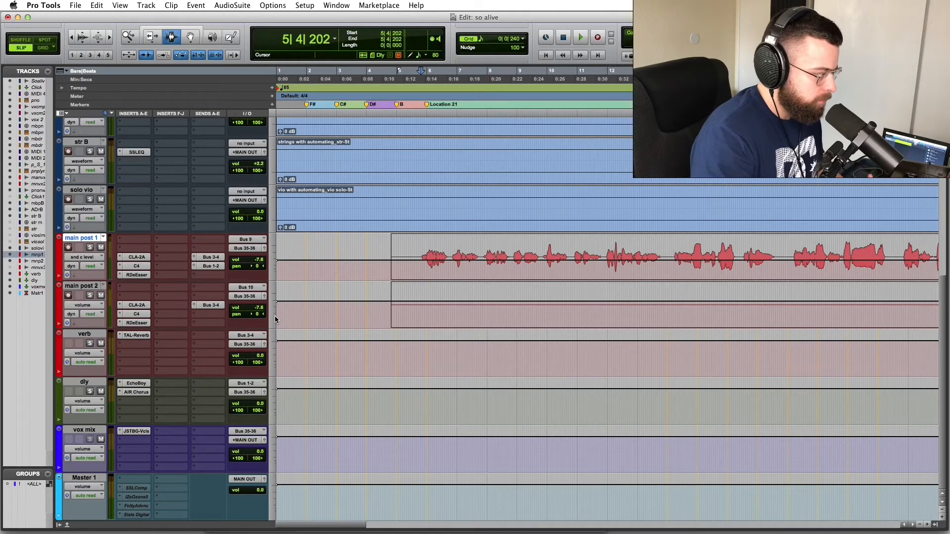
# - Zoom in on the first vocal phrases of main post 1 and mute its Bus 1-2 send
pyautogui.click(472, 261)
pyautogui.press('super+]')
pyautogui.press('super+]')
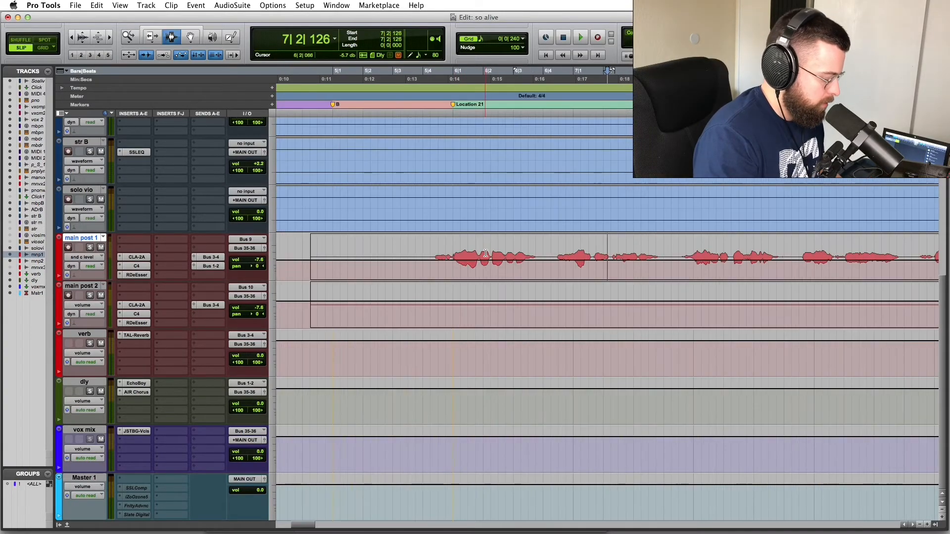
pyautogui.click(481, 248)
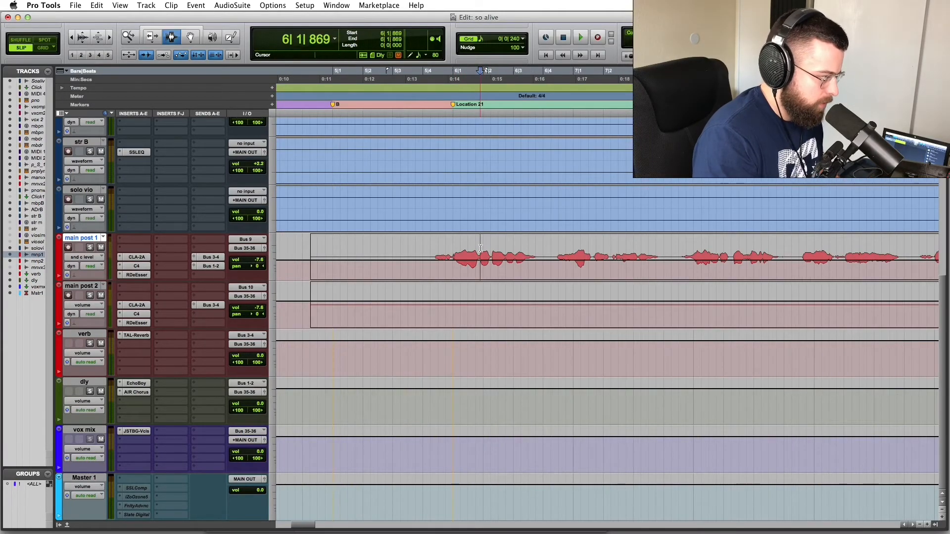
pyautogui.click(432, 247)
pyautogui.click(211, 266)
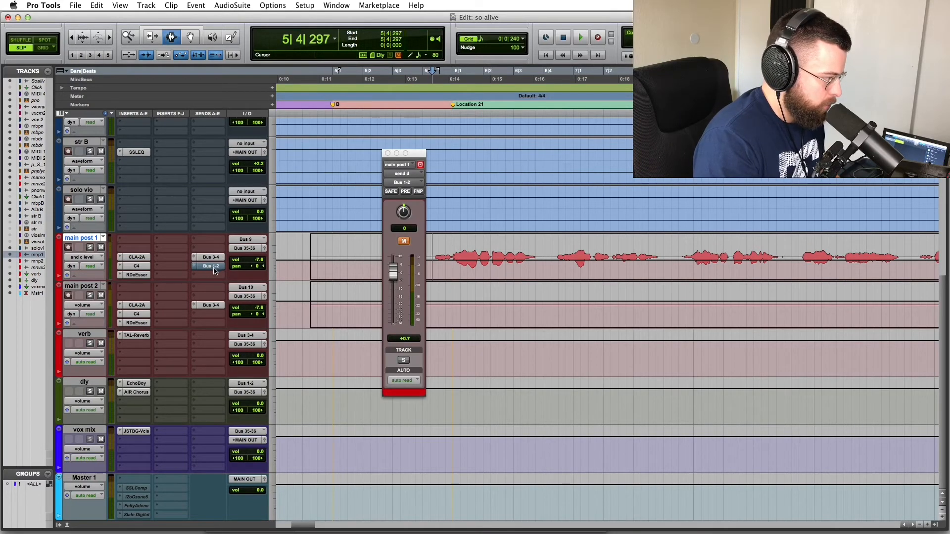
# - Show the mute automation of send d (Bus 1-2) on main post 1 and close the send window
pyautogui.click(79, 260)
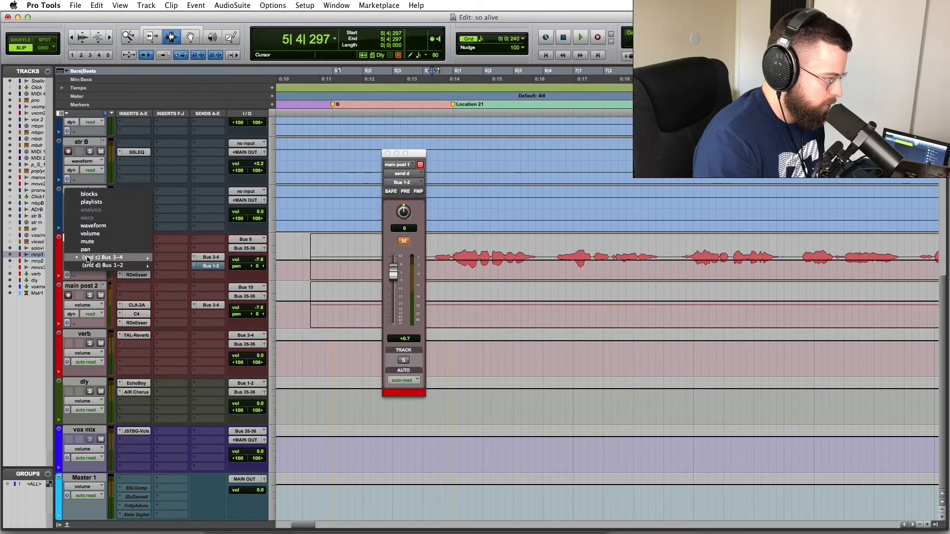
pyautogui.moveTo(93, 266)
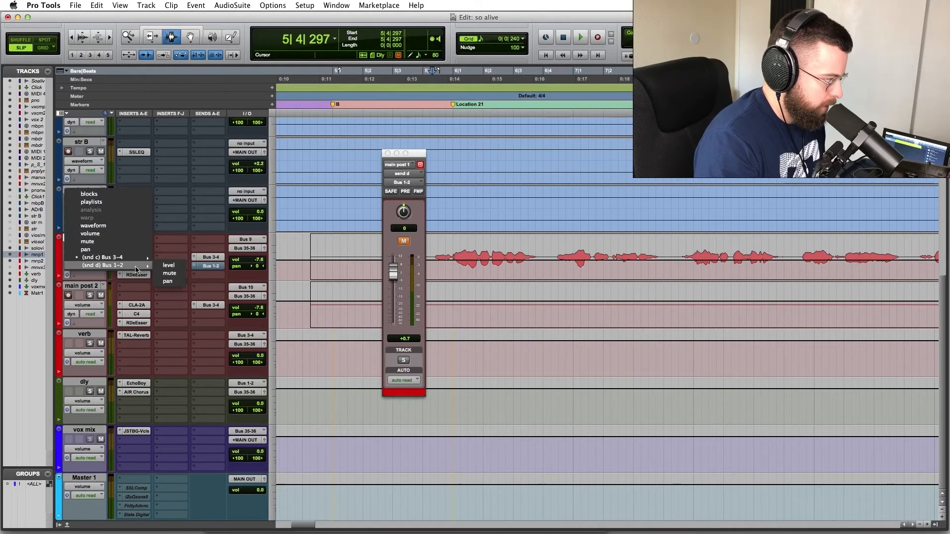
pyautogui.click(166, 266)
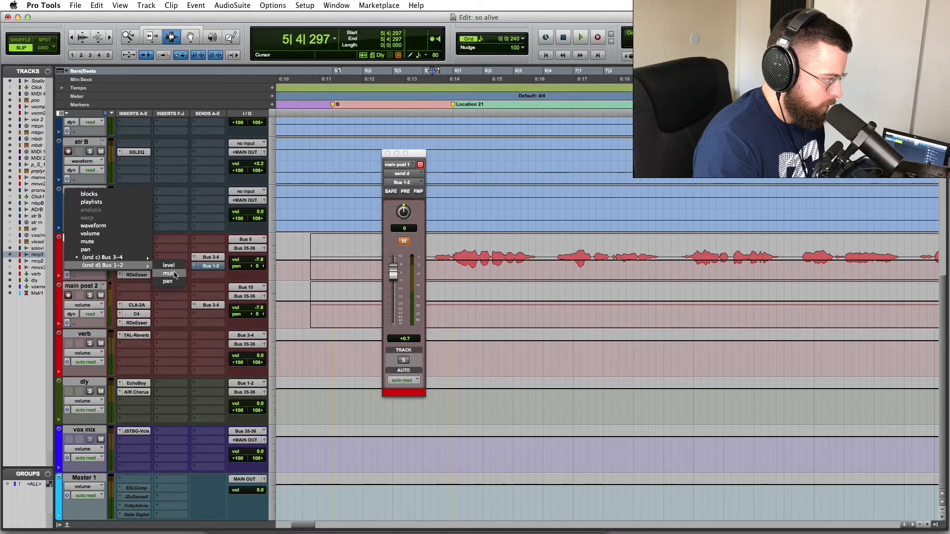
pyautogui.click(387, 152)
# - Unmute the Bus 1-2 send over the last word of main post 1's first phrase, about one beat long, and replay it
pyautogui.click(437, 242)
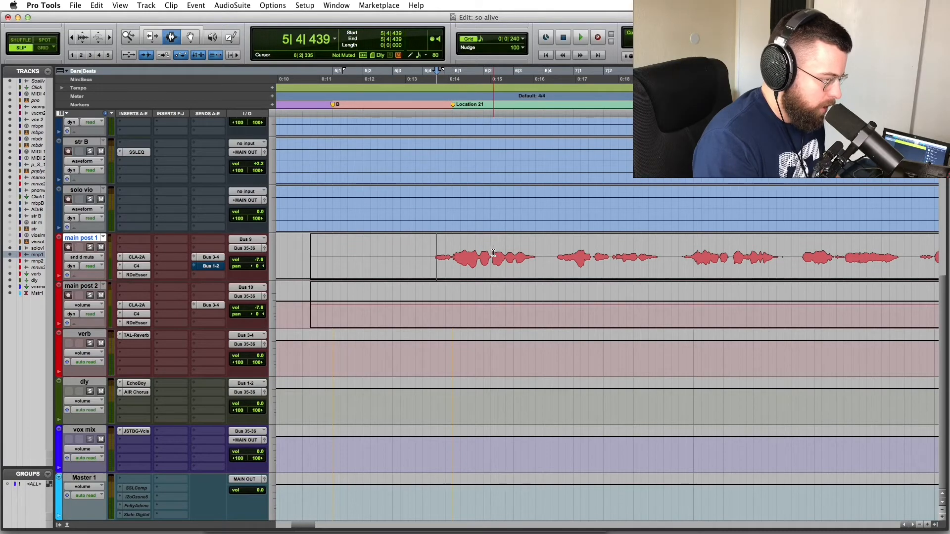
pyautogui.press('space')
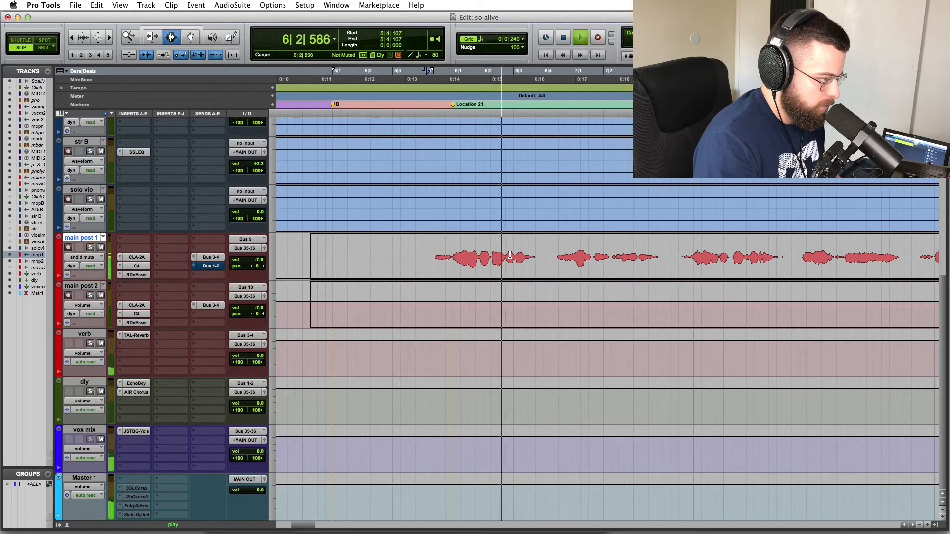
pyautogui.press('space')
pyautogui.moveTo(506, 250)
pyautogui.mouseDown()
pyautogui.moveTo(541, 250)
pyautogui.moveTo(516, 234)
pyautogui.mouseUp()
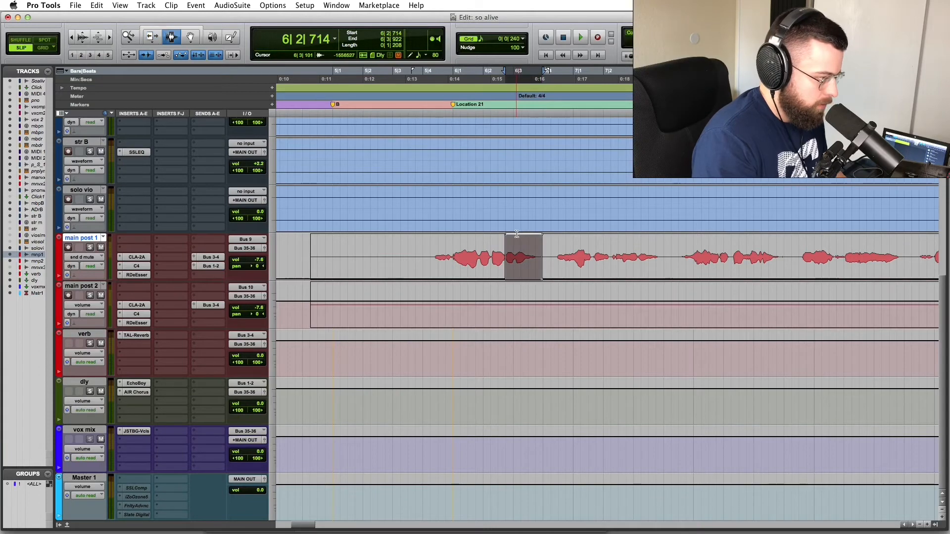
pyautogui.click(437, 239)
pyautogui.press('space')
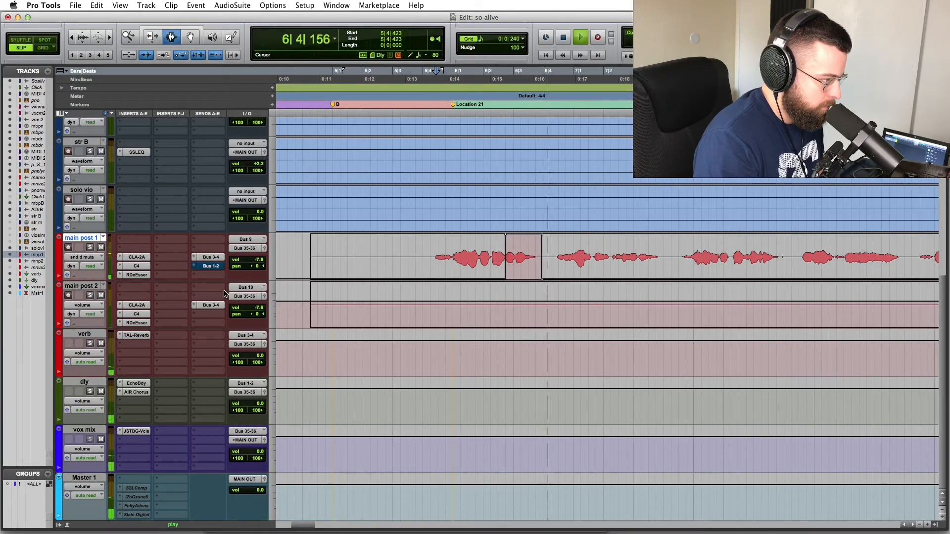
pyautogui.press('space')
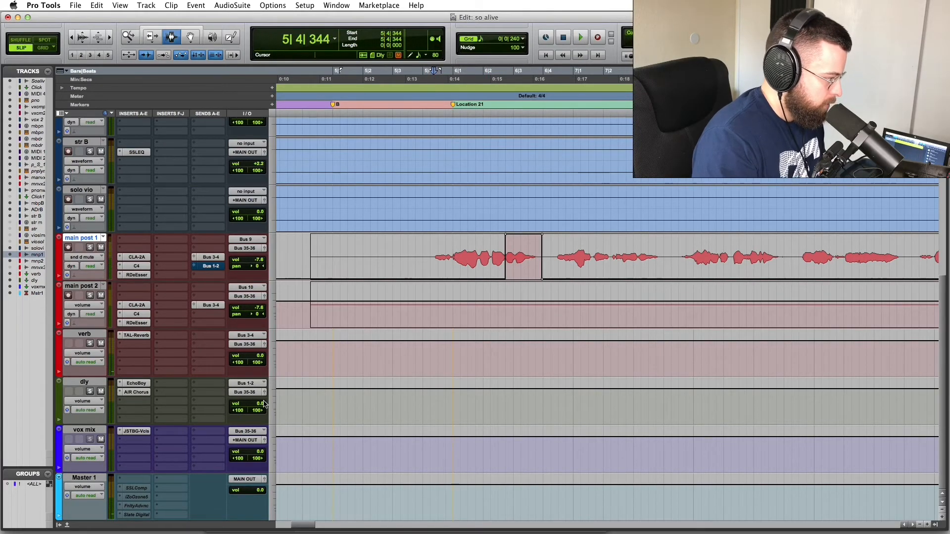
# - Lower main post 1's Bus 1-2 send level to -7.7 dB while replaying the first phrase
pyautogui.click(211, 267)
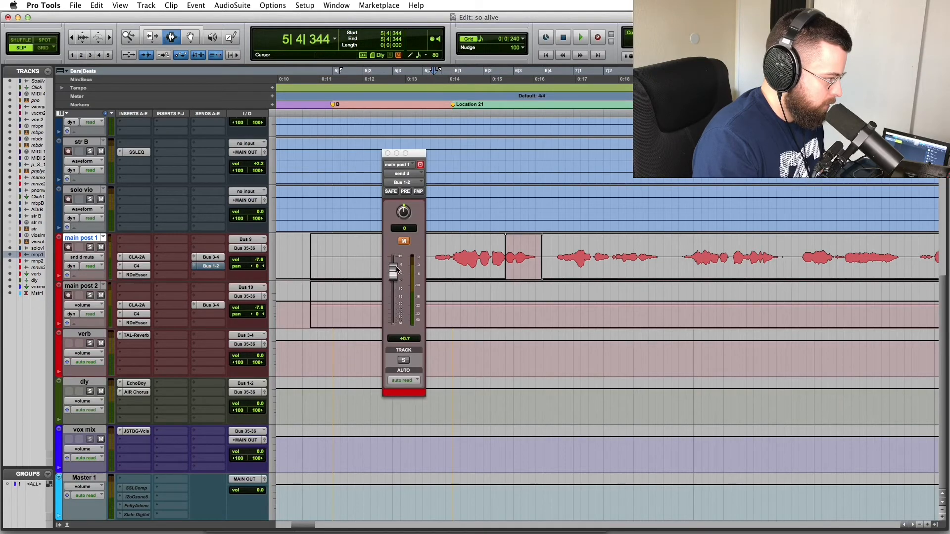
pyautogui.press('space')
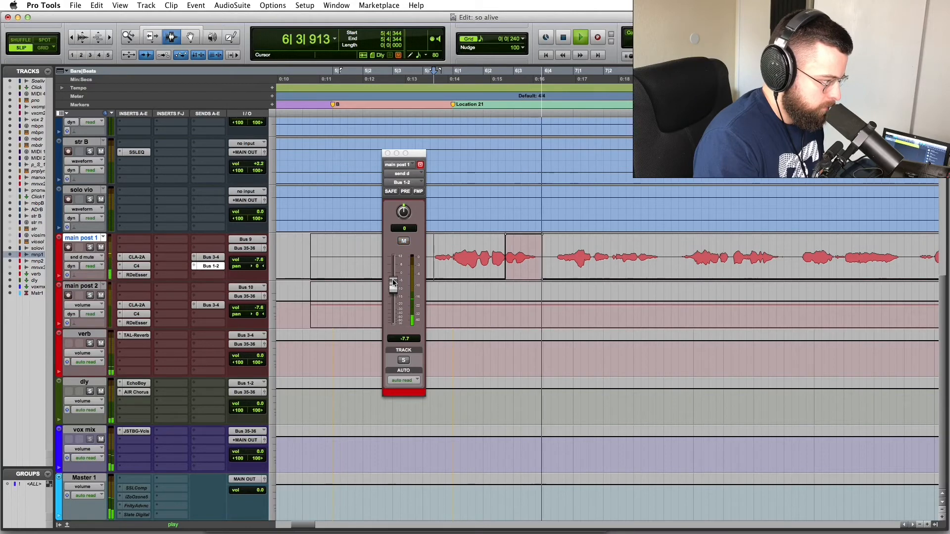
pyautogui.click(615, 253)
pyautogui.press('space')
# - Unmute the Bus 1-2 send over the end of the second vocal phrase, from 7|2|600, and replay it
pyautogui.moveTo(622, 253); pyautogui.dragTo(663, 250)
pyautogui.press('super+m')
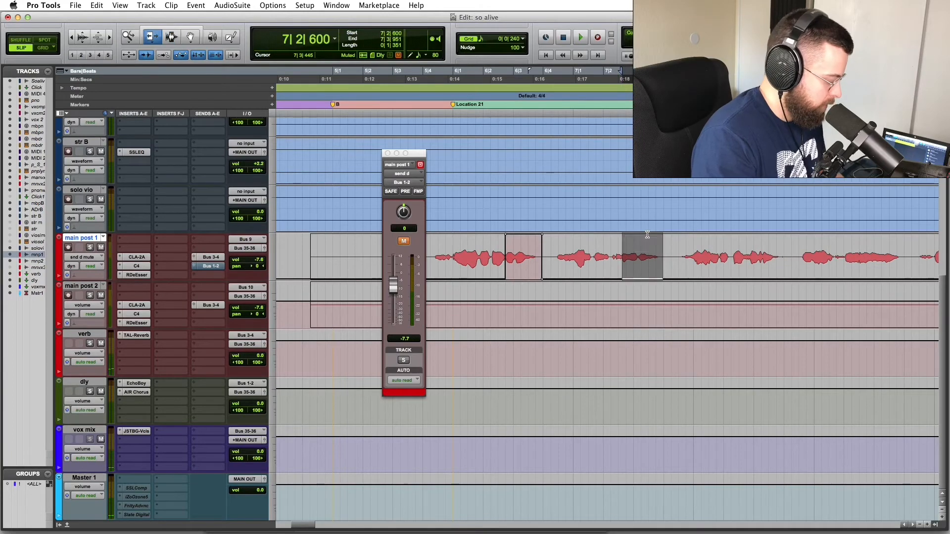
pyautogui.click(567, 267)
pyautogui.press('space')
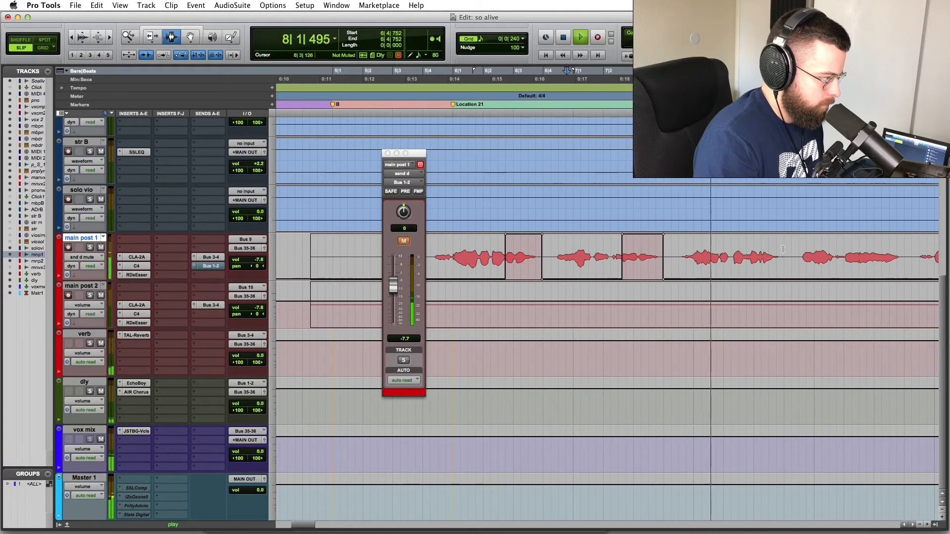
# - Unmute the Bus 1-2 send over the third phrase's ending, from 8|2|692 to 8|3|869, replay it and close the send window
pyautogui.moveTo(745, 254); pyautogui.dragTo(781, 255)
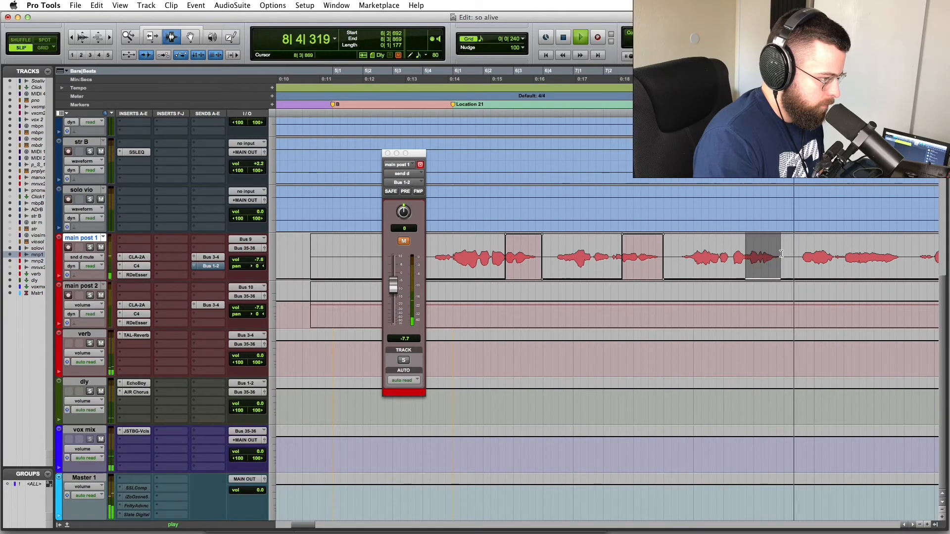
pyautogui.press('space')
pyautogui.press('super+m')
pyautogui.press('super+m')
pyautogui.click(698, 248)
pyautogui.press('space')
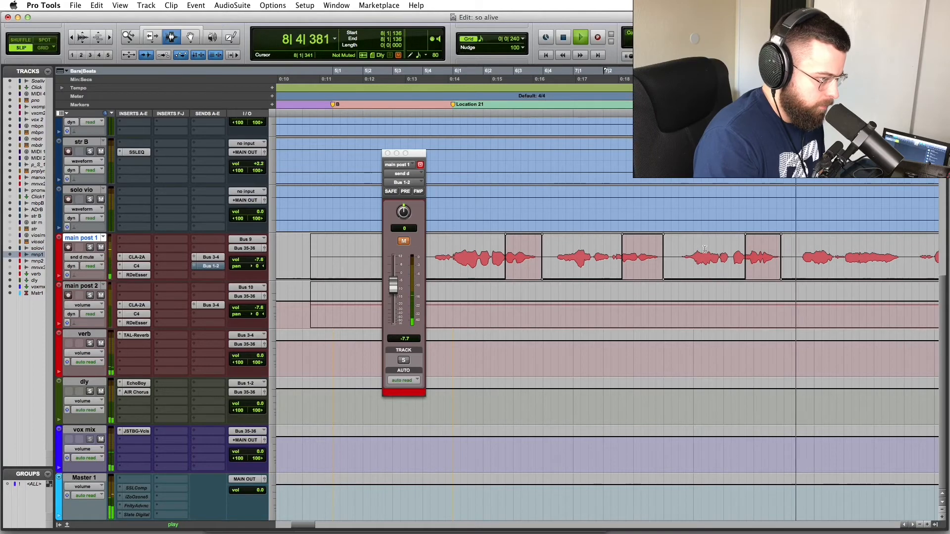
pyautogui.press('space')
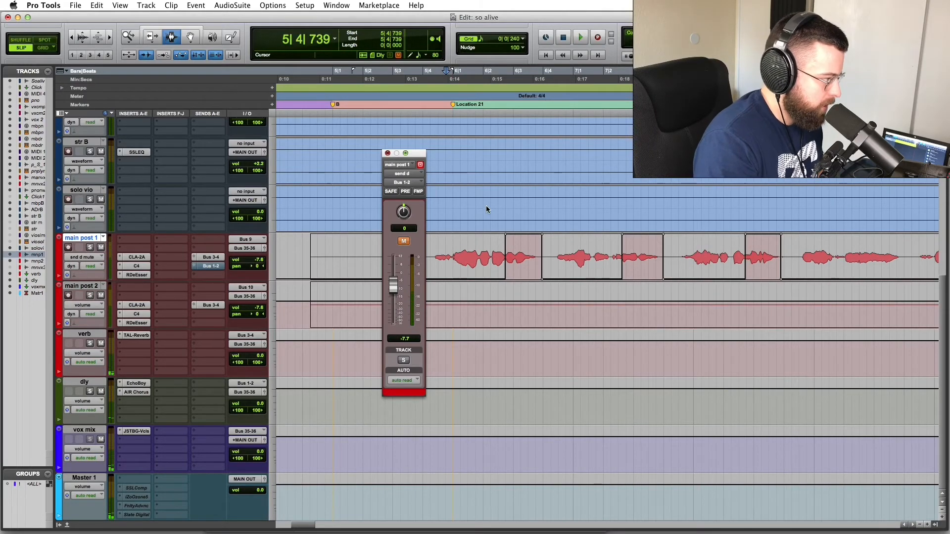
pyautogui.click(387, 152)
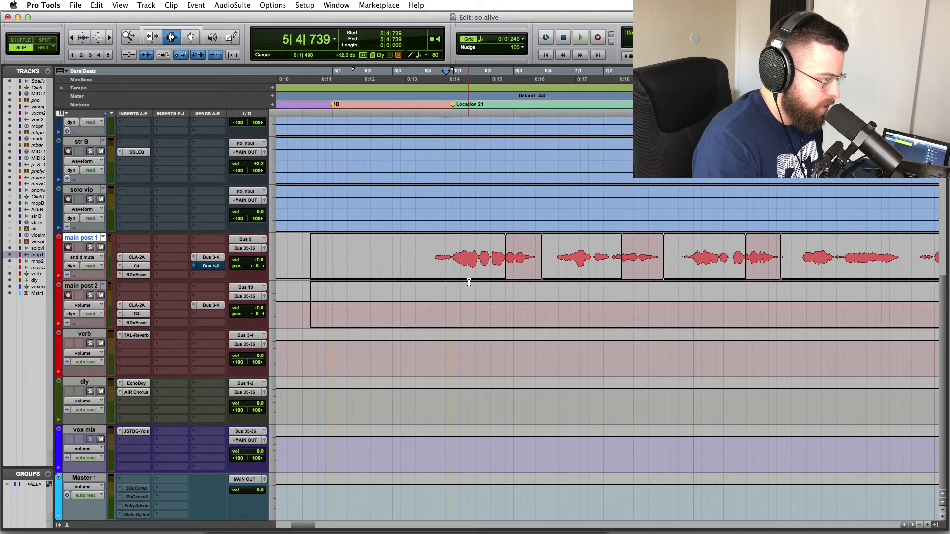
# - Return to the start of the first vocal phrase and insert TAL Reverb 4 Plugin (stereo) after AIR Chorus on the dly track
pyautogui.click(436, 252)
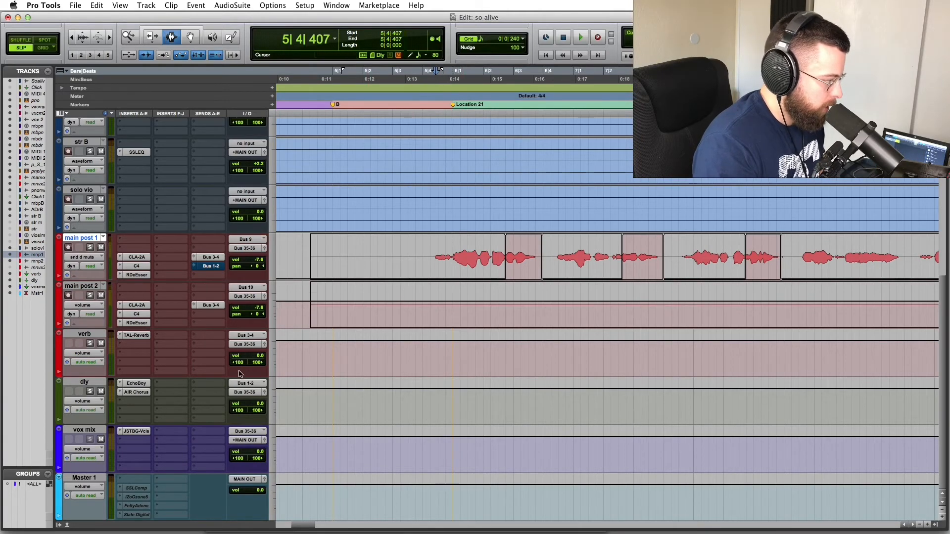
pyautogui.click(132, 405)
pyautogui.moveTo(168, 417)
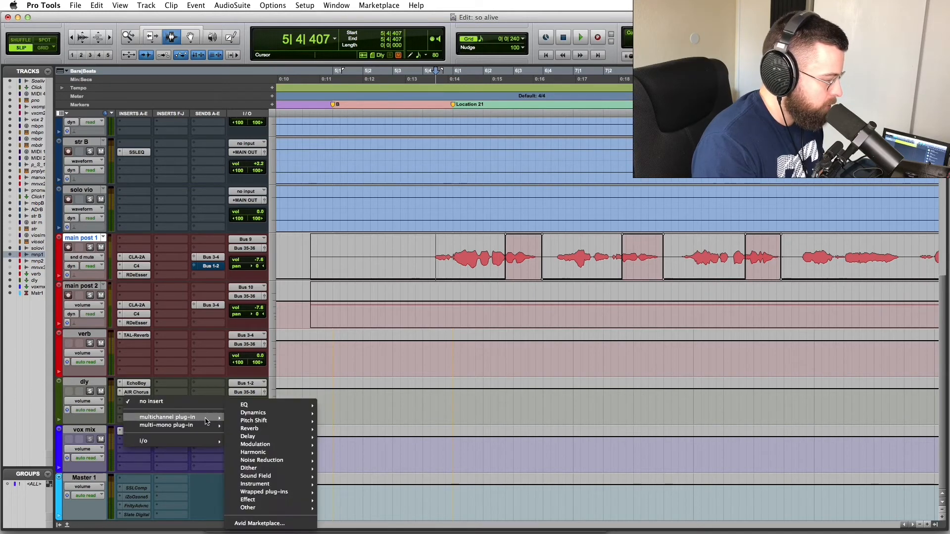
pyautogui.moveTo(253, 428)
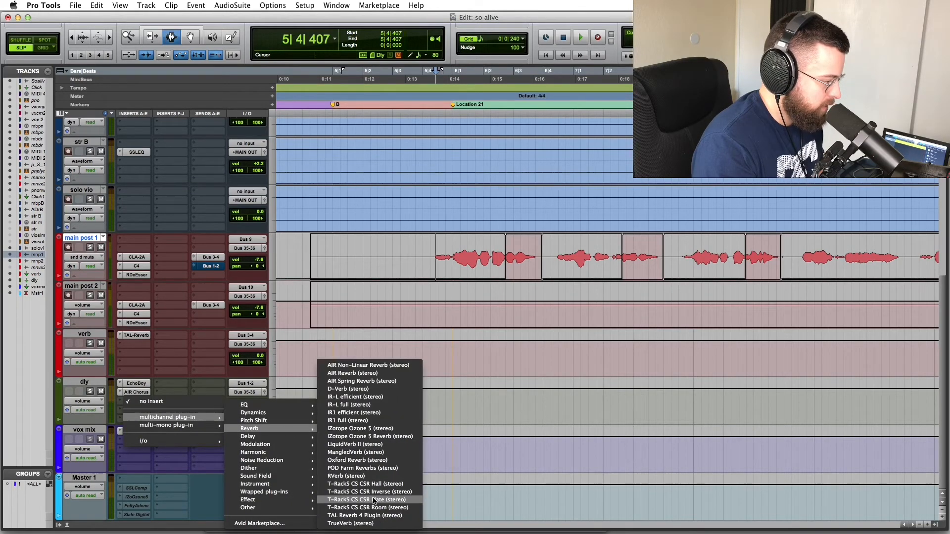
pyautogui.click(386, 516)
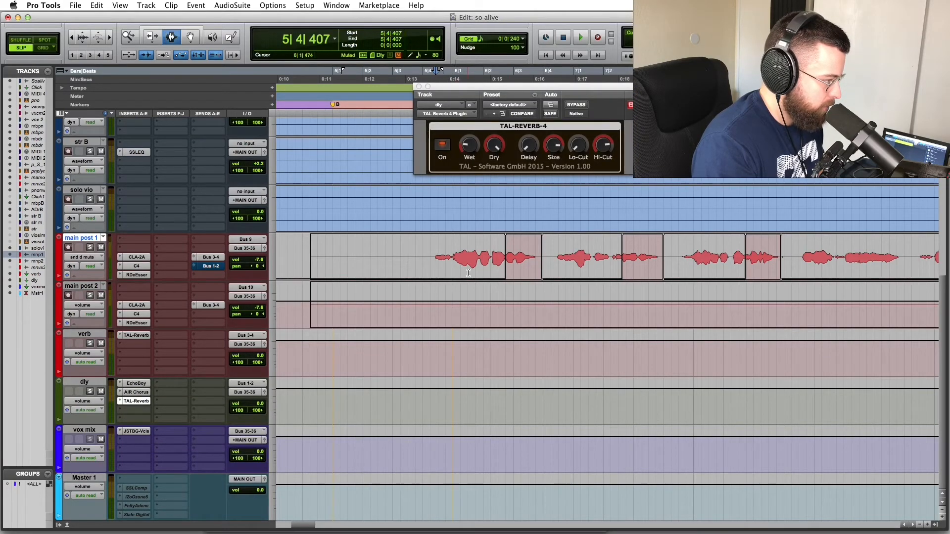
# - Dial in the wet, size, lo-cut and hi-cut of the dly track's TAL-Reverb while replaying the vocal from the first phrase
pyautogui.click(556, 142)
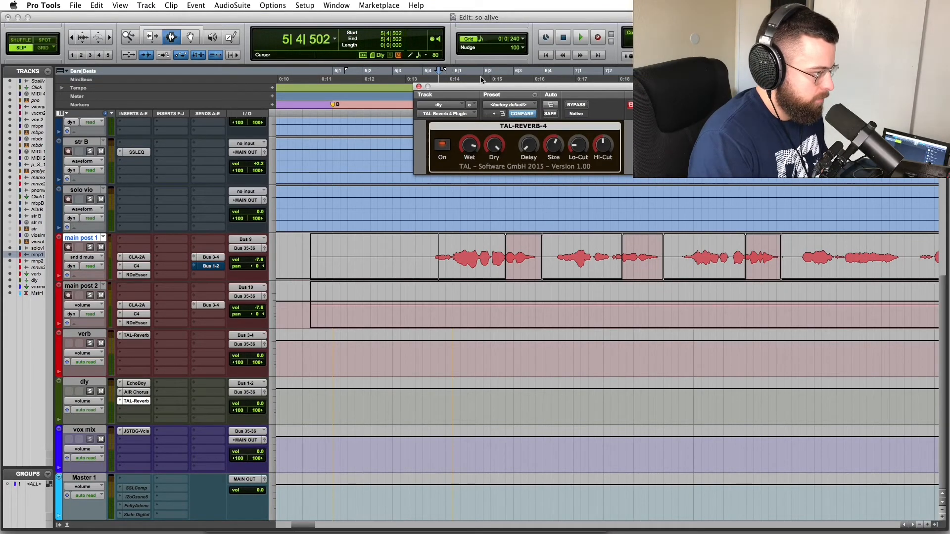
pyautogui.click(415, 252)
pyautogui.press('space')
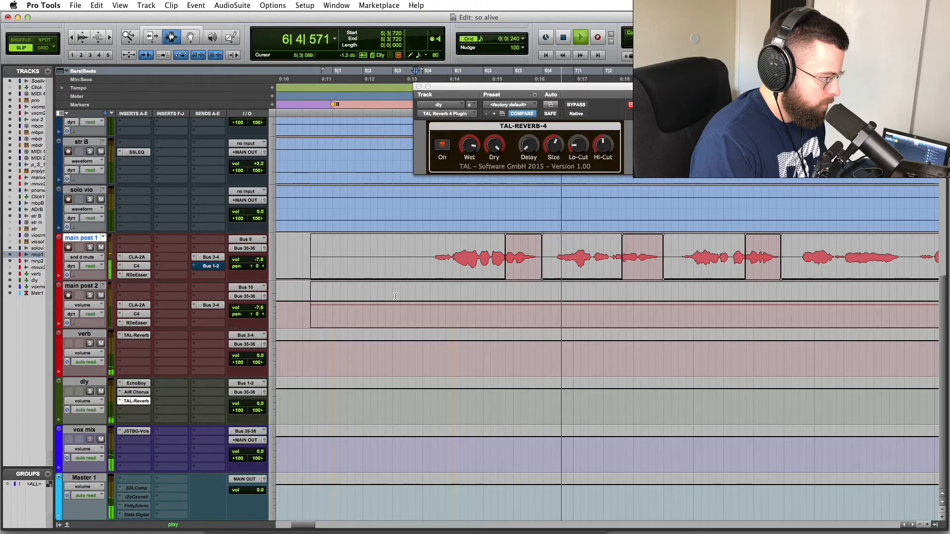
pyautogui.press('space')
pyautogui.click(469, 147)
pyautogui.press('space')
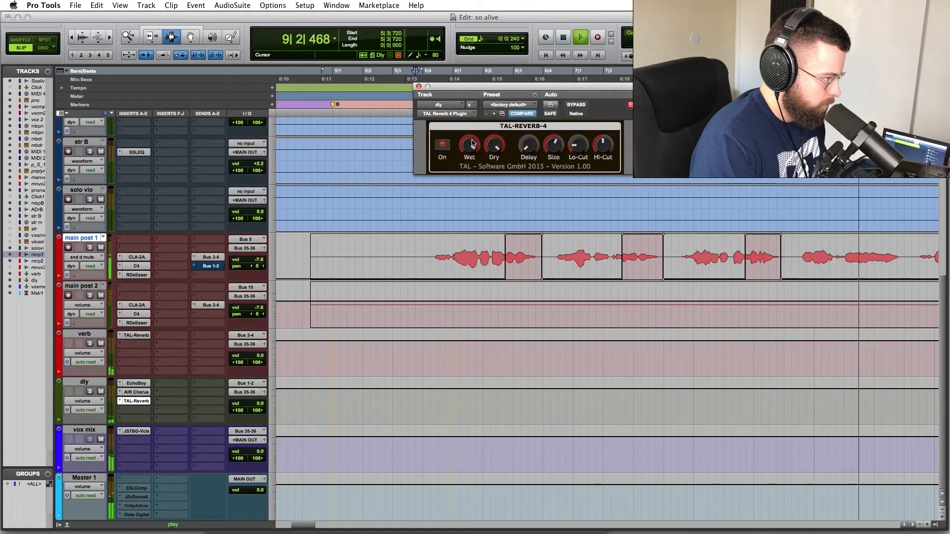
pyautogui.press('space')
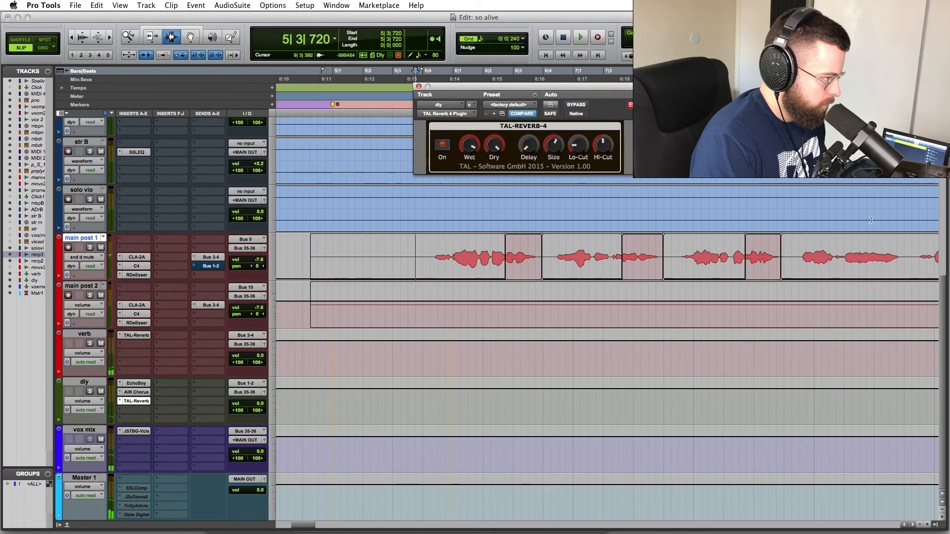
# - Unmute main post 1's Bus 1-2 send over the fourth phrase's ending, from 9|2|452, and replay the phrases from the first one
pyautogui.click(845, 260)
pyautogui.press('space')
pyautogui.moveTo(858, 257); pyautogui.dragTo(907, 251)
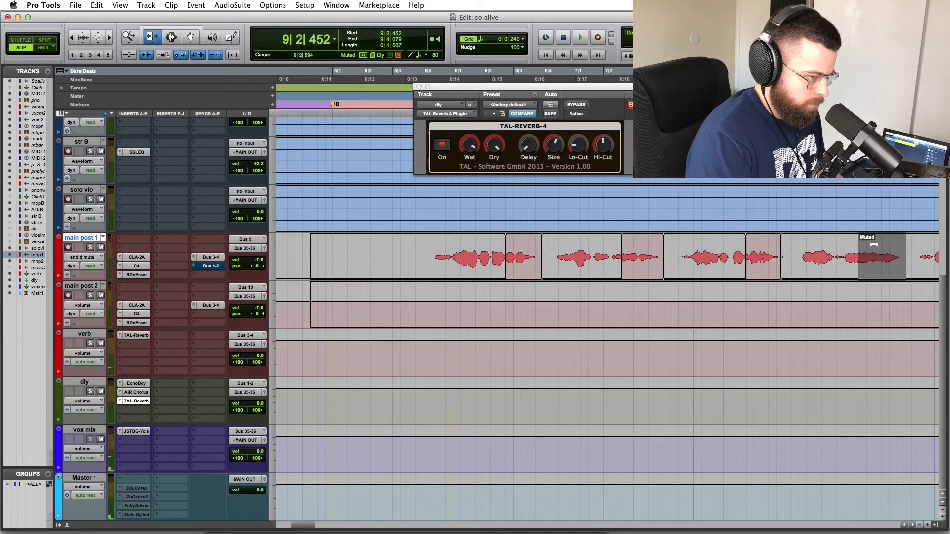
pyautogui.click(836, 243)
pyautogui.press('space')
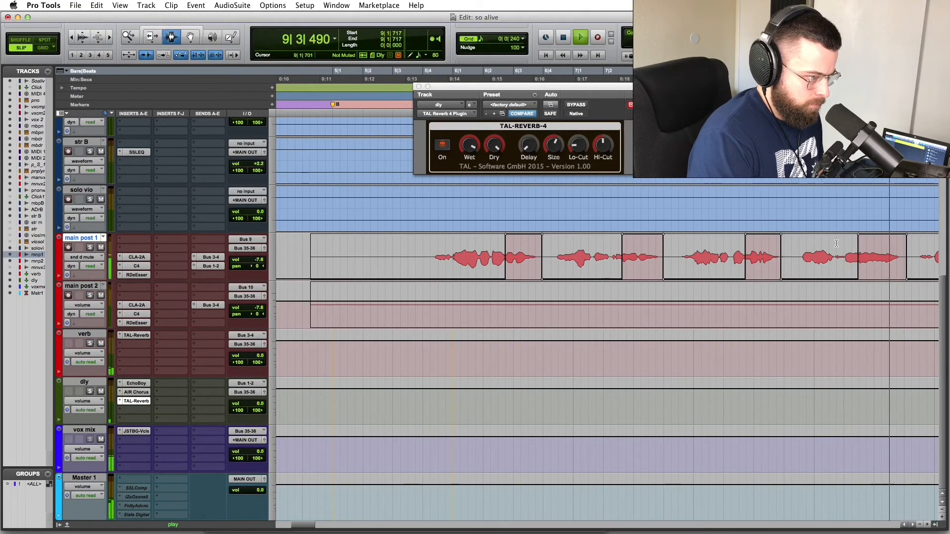
pyautogui.press('space')
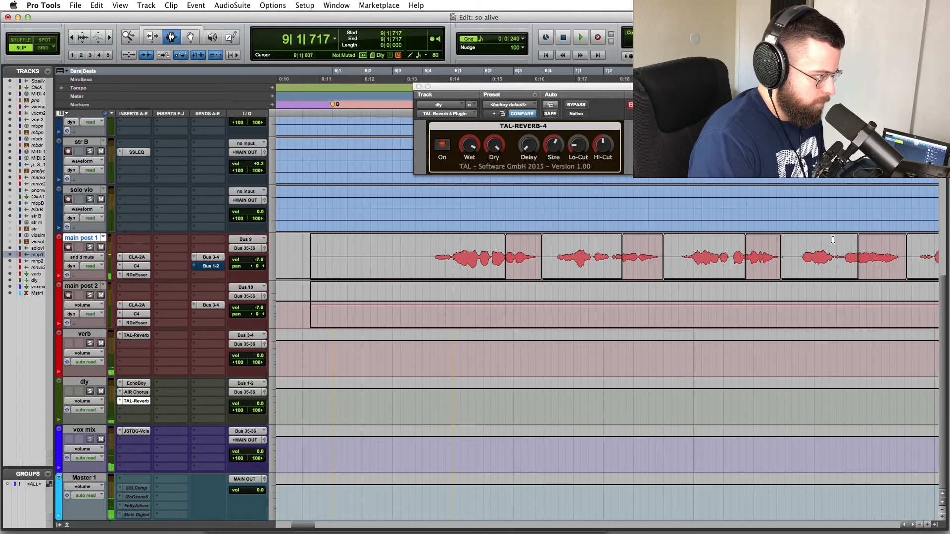
pyautogui.click(413, 212)
pyautogui.press('space')
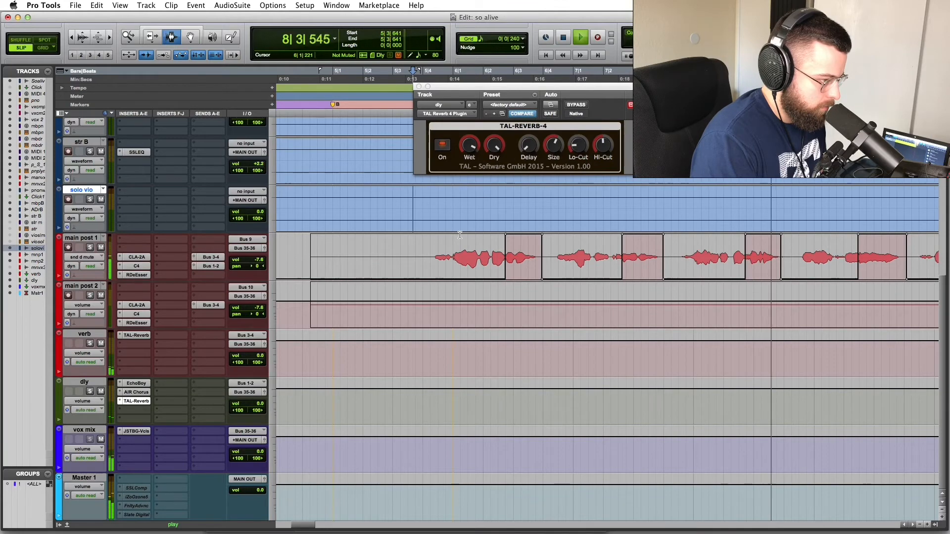
pyautogui.press('space')
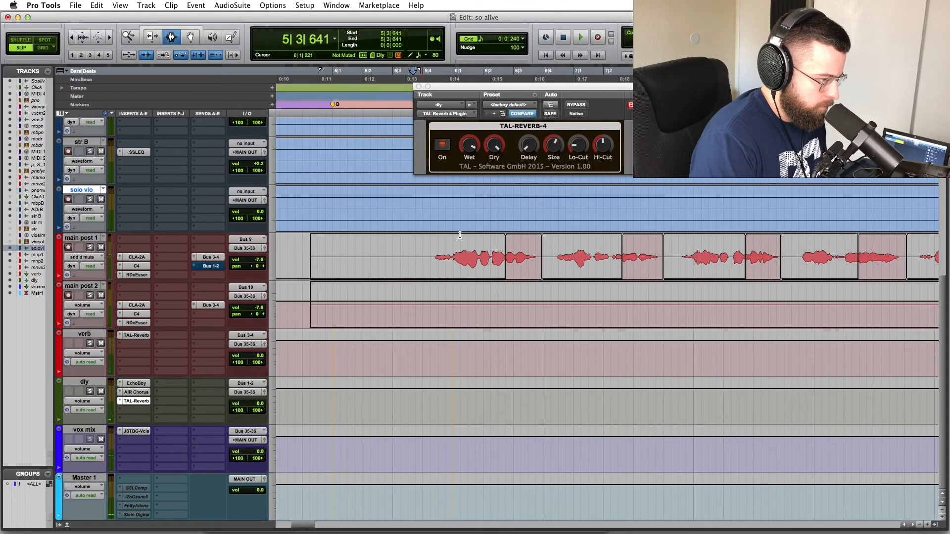
# - Unmute the Bus 1-2 send over the fifth phrase's ending, from 10|2|780 to 10|3|957, and play on from that phrase
pyautogui.click(619, 258)
pyautogui.press('r')
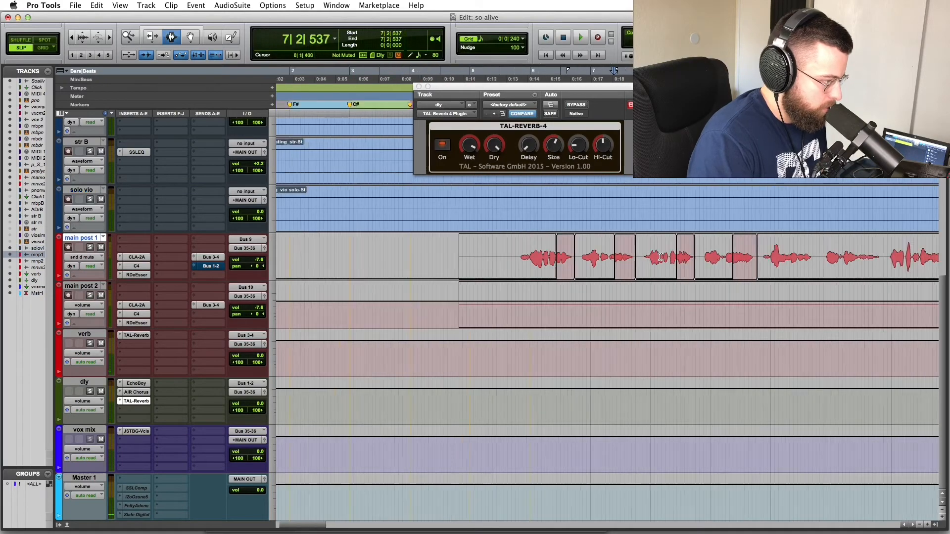
pyautogui.click(827, 249)
pyautogui.press('t')
pyautogui.click(517, 231)
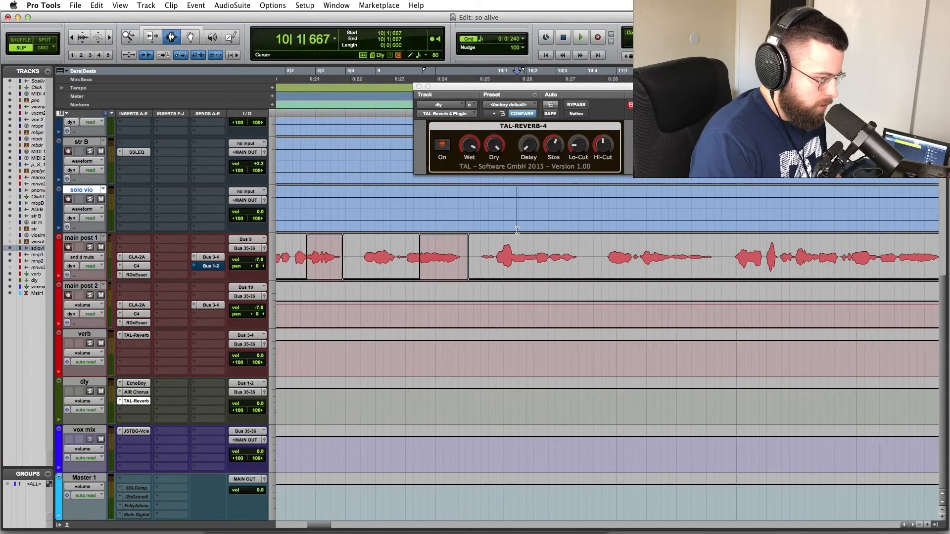
pyautogui.press('space')
pyautogui.press('space')
pyautogui.moveTo(550, 250); pyautogui.dragTo(586, 250)
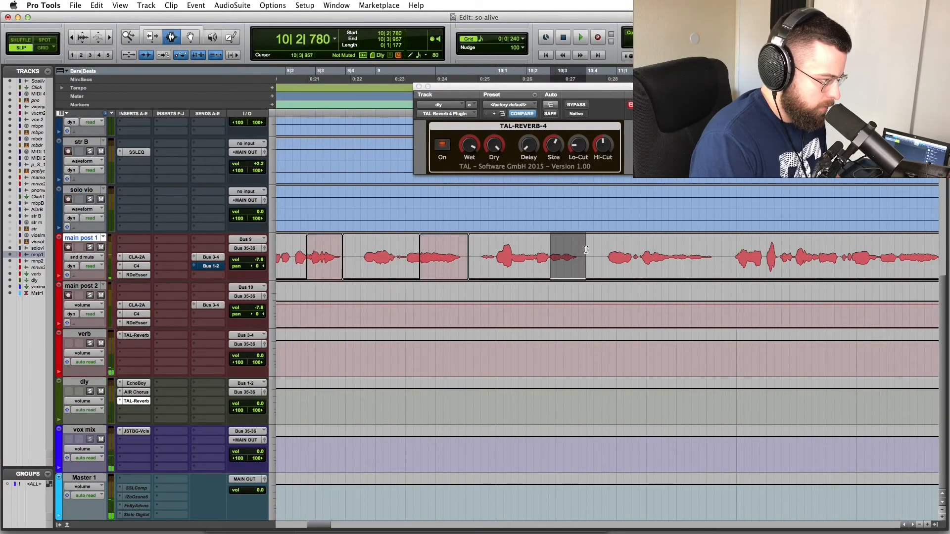
pyautogui.click(522, 226)
pyautogui.press('space')
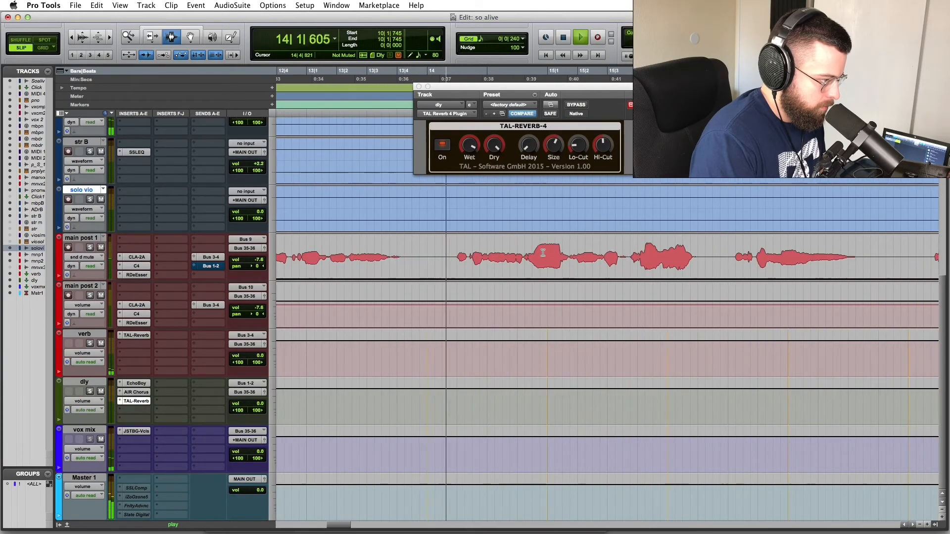
# - Unmute the Bus 1-2 send over the loud held note from 14|4|229 to 15|1|706 and replay it
pyautogui.click(567, 255)
pyautogui.press('t')
pyautogui.hscroll(-1, 569, 254)
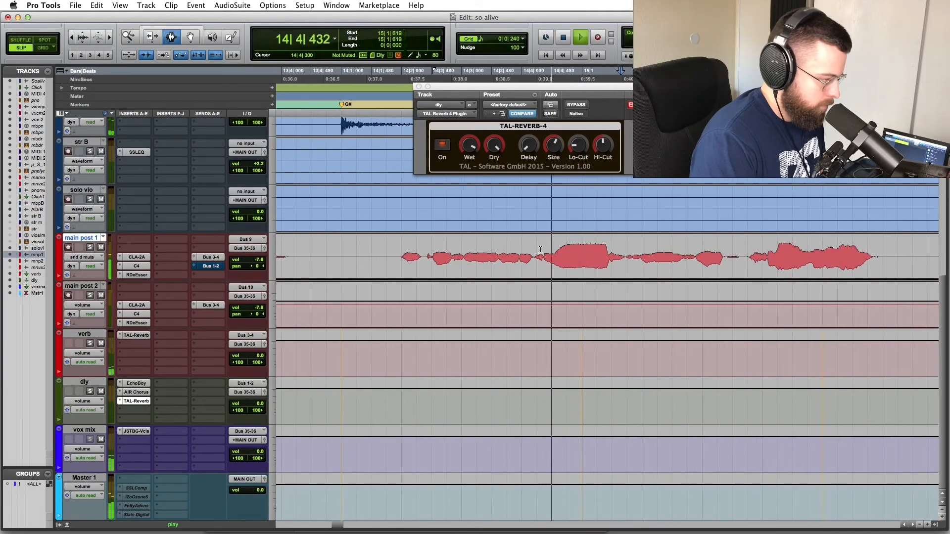
pyautogui.moveTo(537, 250); pyautogui.dragTo(626, 255)
pyautogui.press('space')
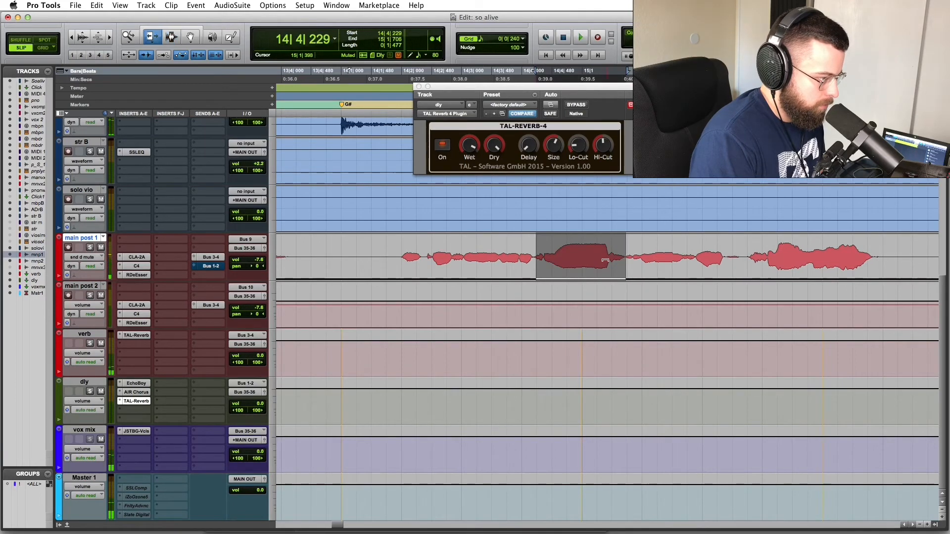
pyautogui.click(484, 239)
pyautogui.press('space')
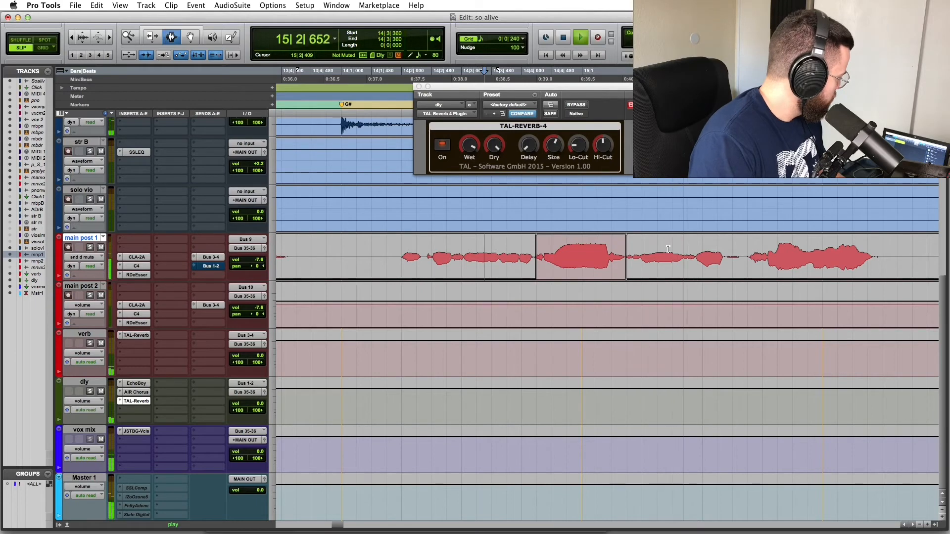
# - Unmute the Bus 1-2 send over the following phrase's ending, from 15|4|076 to 16|2|043, and replay it
pyautogui.moveTo(663, 250); pyautogui.dragTo(777, 251)
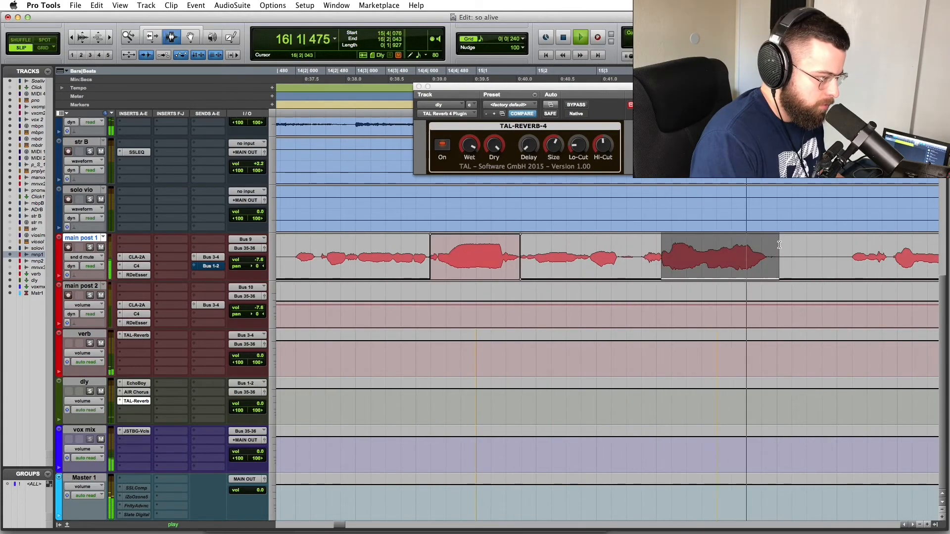
pyautogui.press('space')
pyautogui.click(588, 249)
pyautogui.press('space')
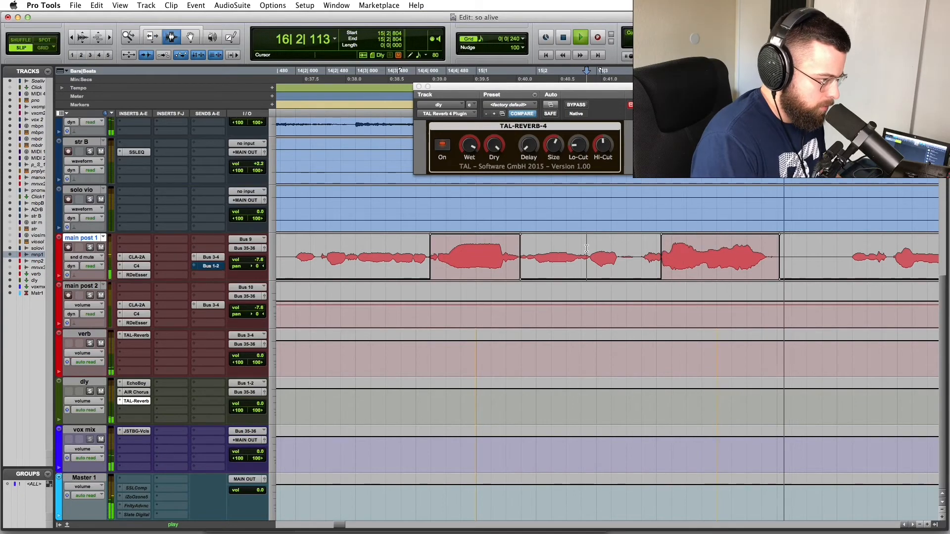
pyautogui.press('space')
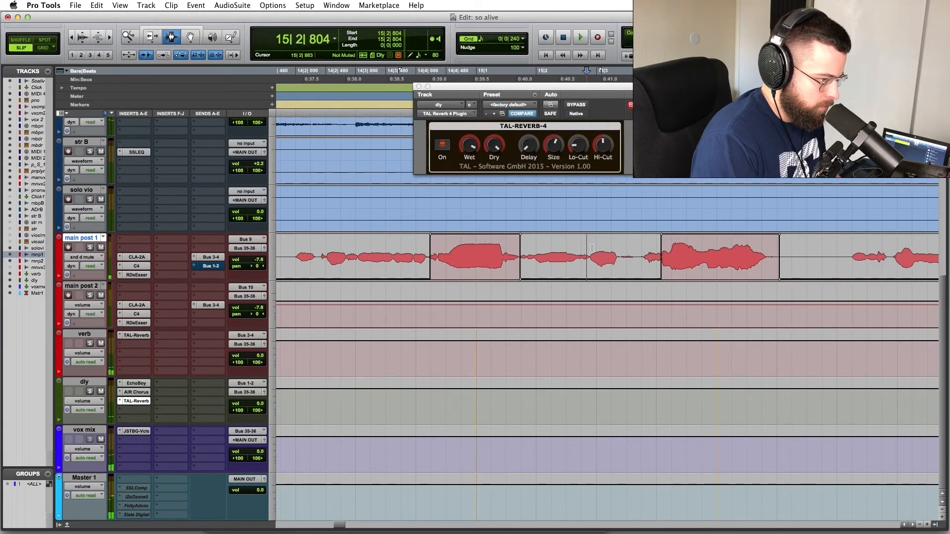
# - Return to the start of the first vocal phrase on main post 1 and listen to its beginning
pyautogui.press('super+bracketleft')
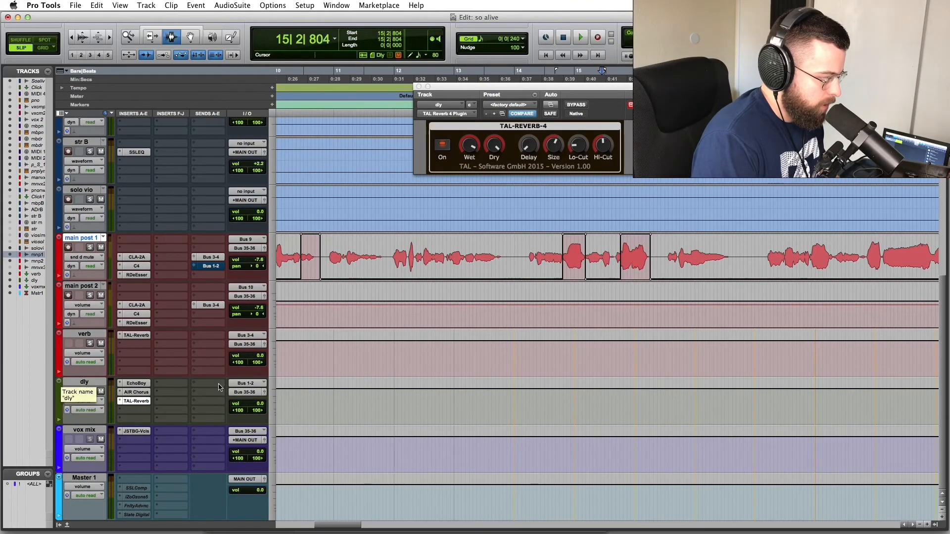
pyautogui.press('r')
pyautogui.press('r')
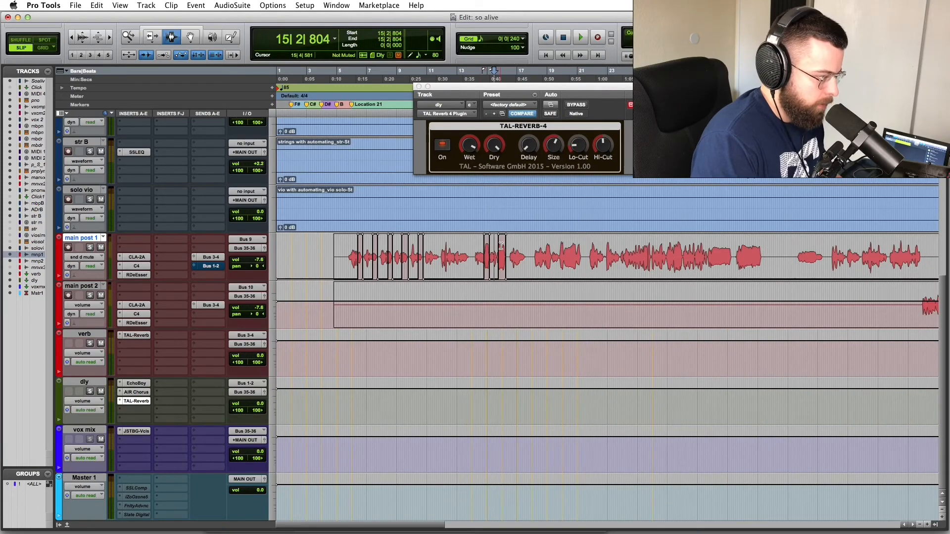
pyautogui.click(367, 245)
pyautogui.press('t')
pyautogui.press('t')
pyautogui.click(530, 247)
pyautogui.press('space')
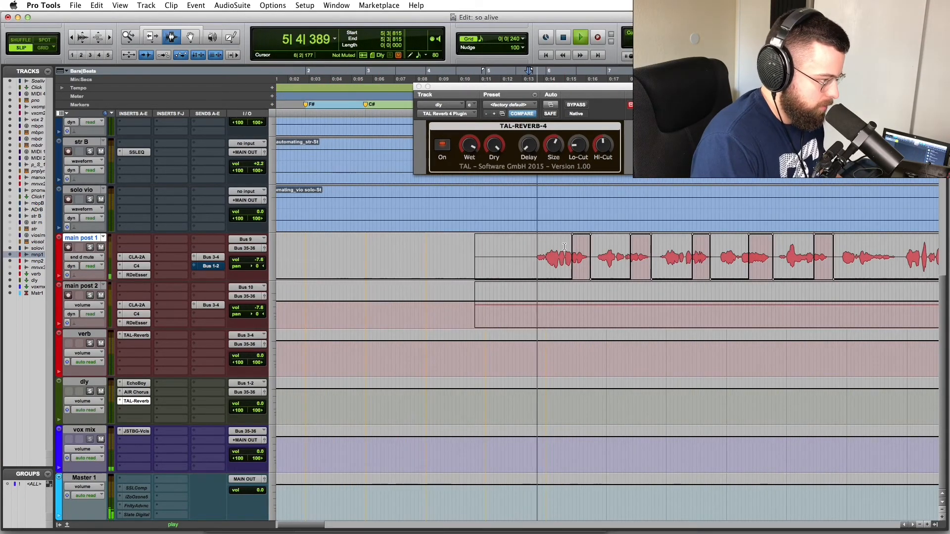
pyautogui.press('space')
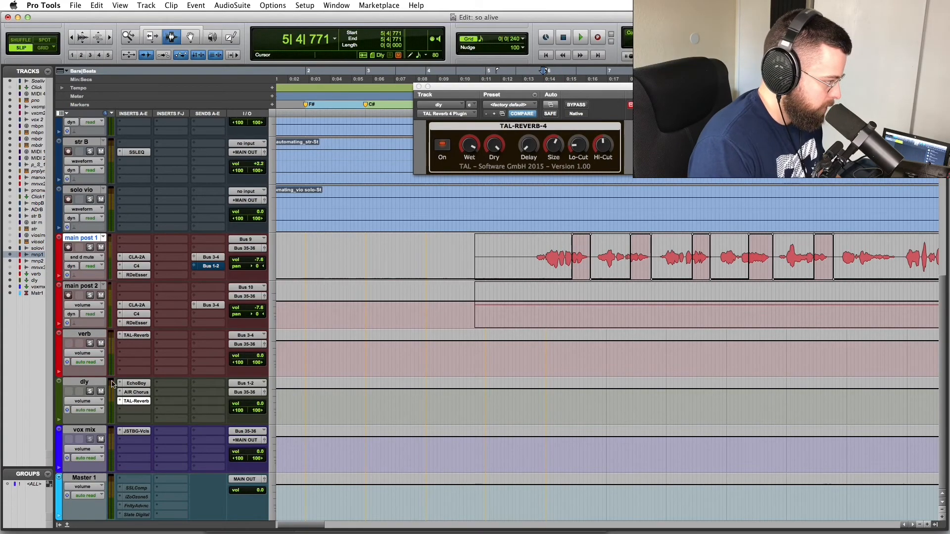
# - Solo main post 1 and verb and play the first vocal phrase from 5|4|360
pyautogui.click(84, 381)
pyautogui.hscroll(1, 94, 382)
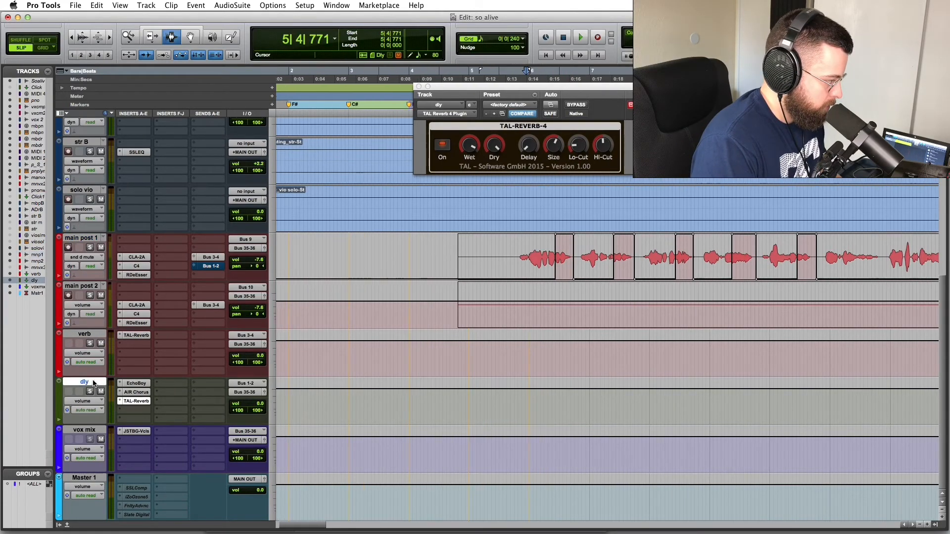
pyautogui.click(520, 248)
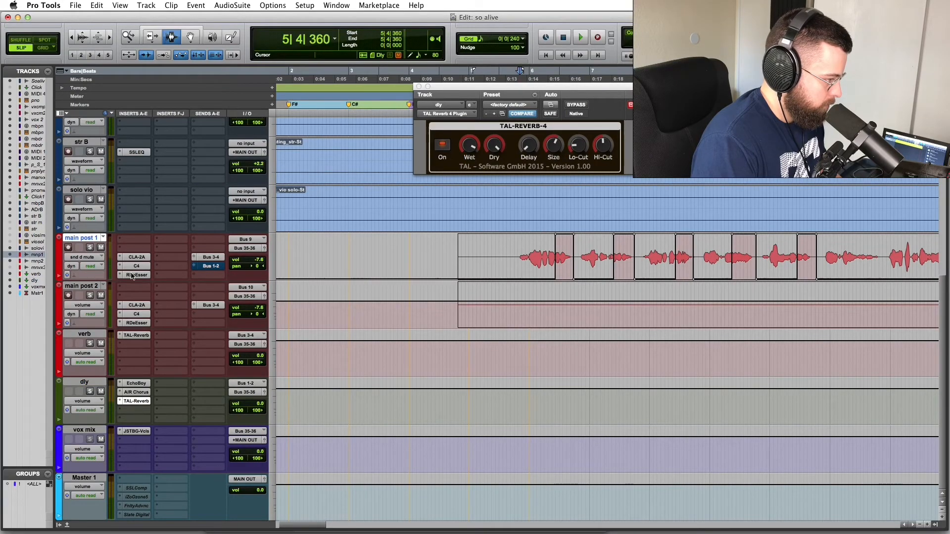
pyautogui.click(89, 343)
pyautogui.press('space')
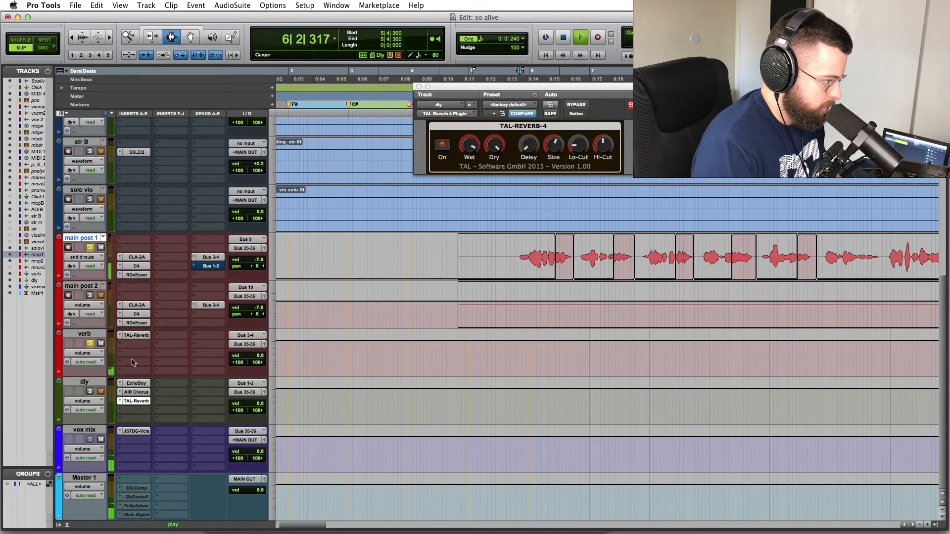
pyautogui.press('space')
# - Insert AIR Stereo Width (stereo) after TAL-Reverb on the verb track
pyautogui.click(134, 344)
pyautogui.moveTo(173, 361)
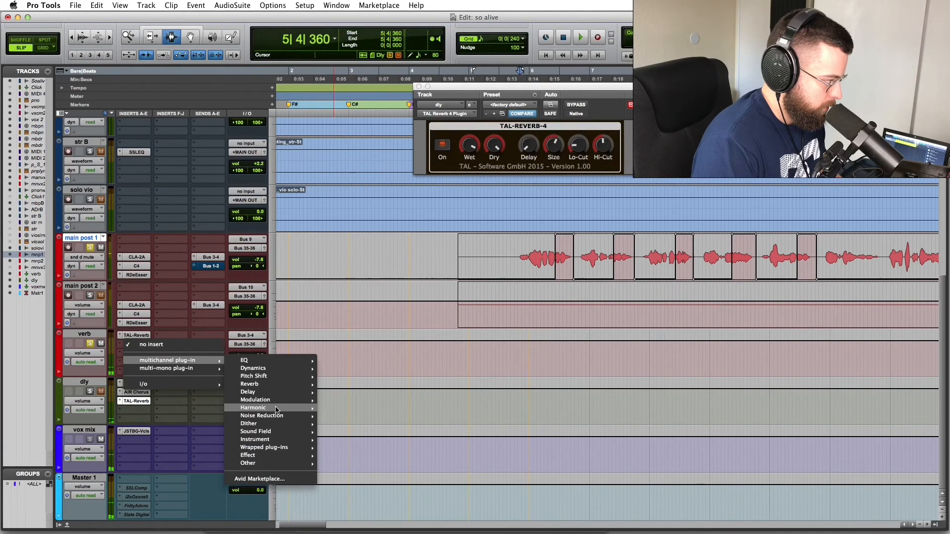
pyautogui.moveTo(281, 452)
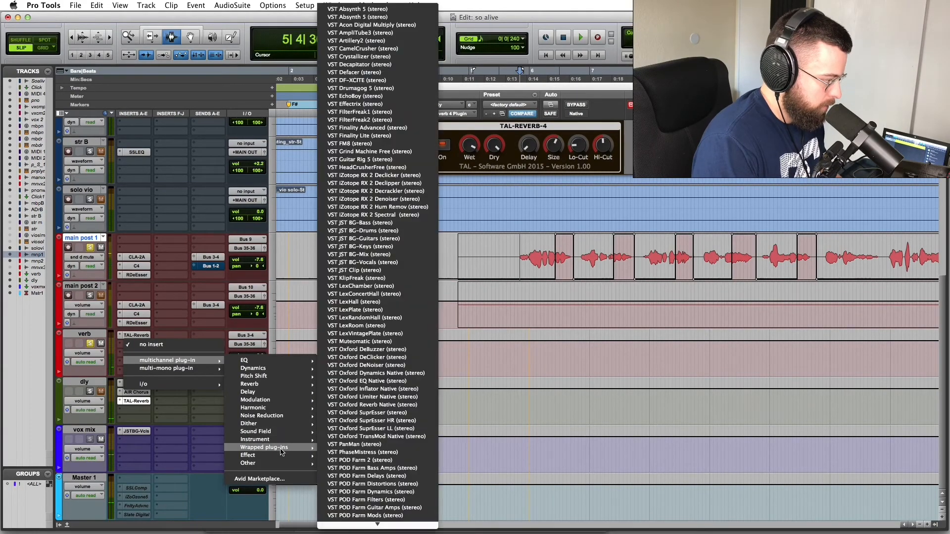
pyautogui.moveTo(277, 432)
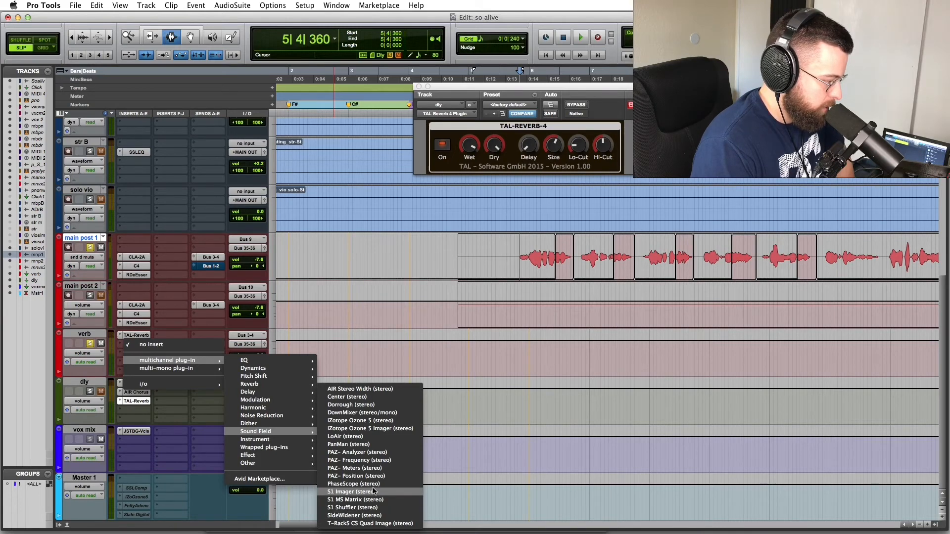
pyautogui.click(389, 390)
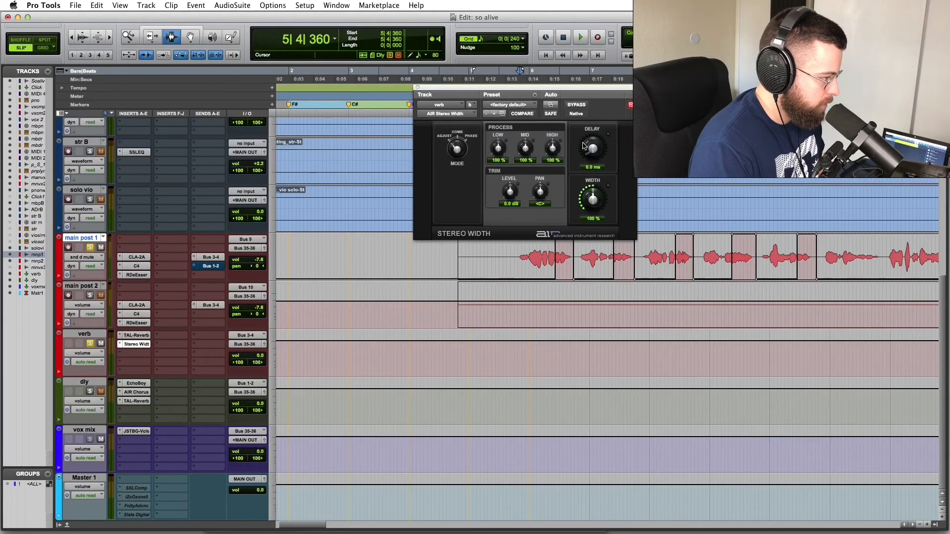
# - Set the Stereo Width plug-in's width to 176 % during playback and compare the verb with and without it
pyautogui.press('space')
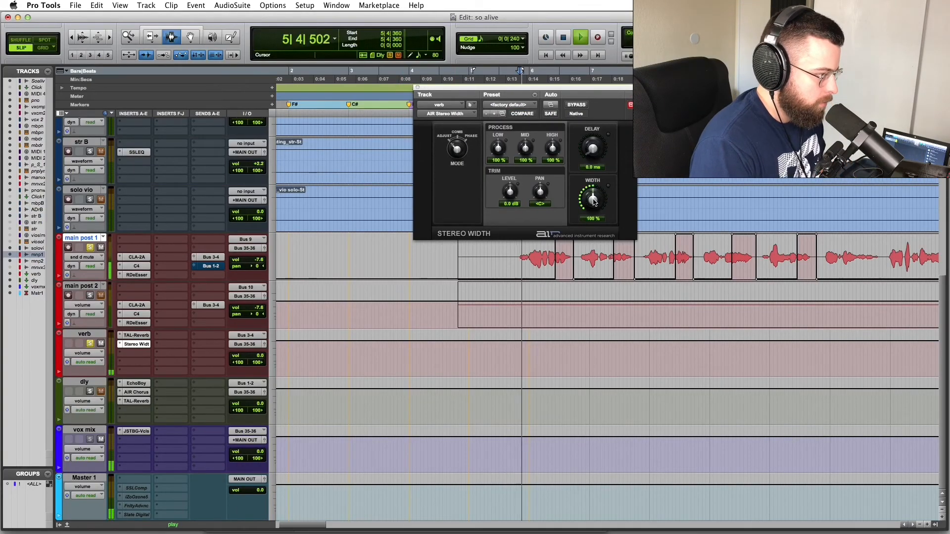
pyautogui.moveTo(594, 202); pyautogui.dragTo(598, 141)
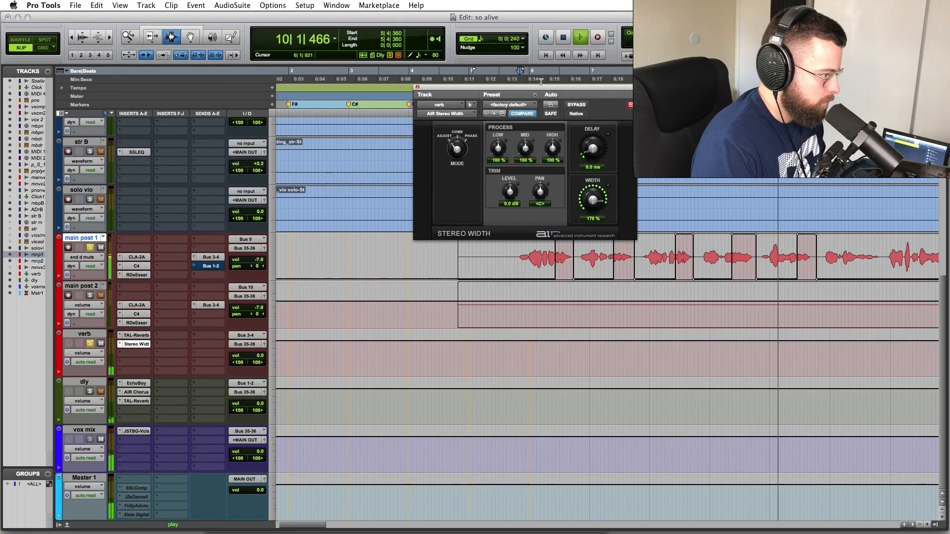
pyautogui.click(578, 106)
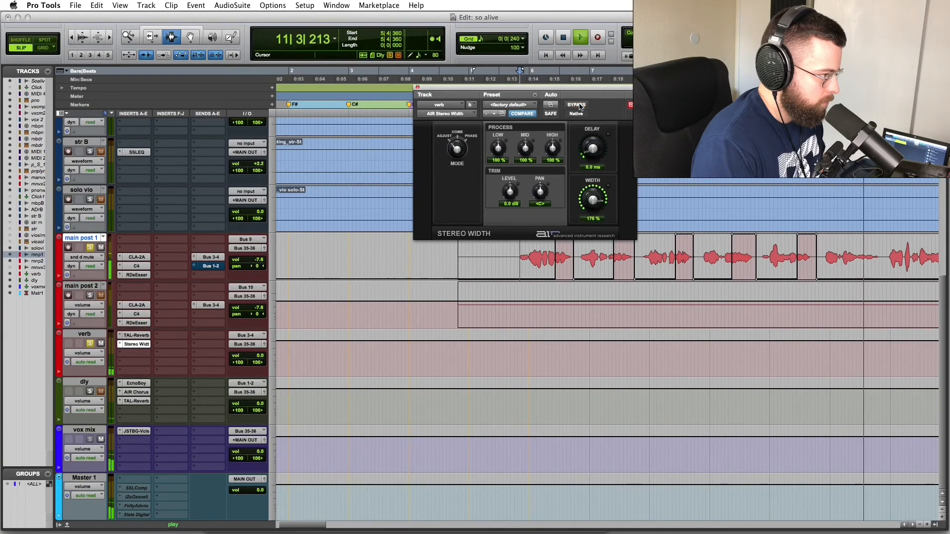
pyautogui.click(578, 105)
pyautogui.press('space')
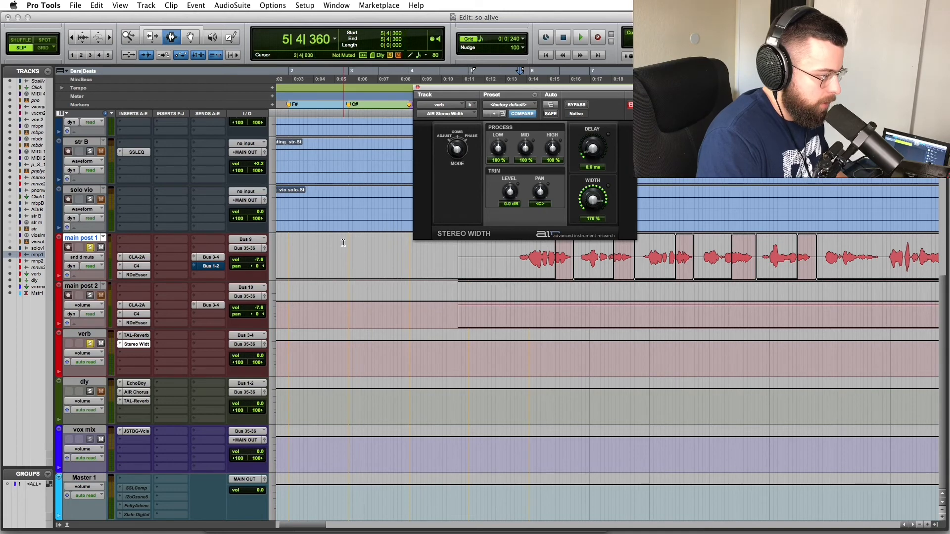
# - Take main post 1 and verb out of solo and play the vocal in the full mix
pyautogui.click(90, 249)
pyautogui.click(90, 342)
pyautogui.press('space')
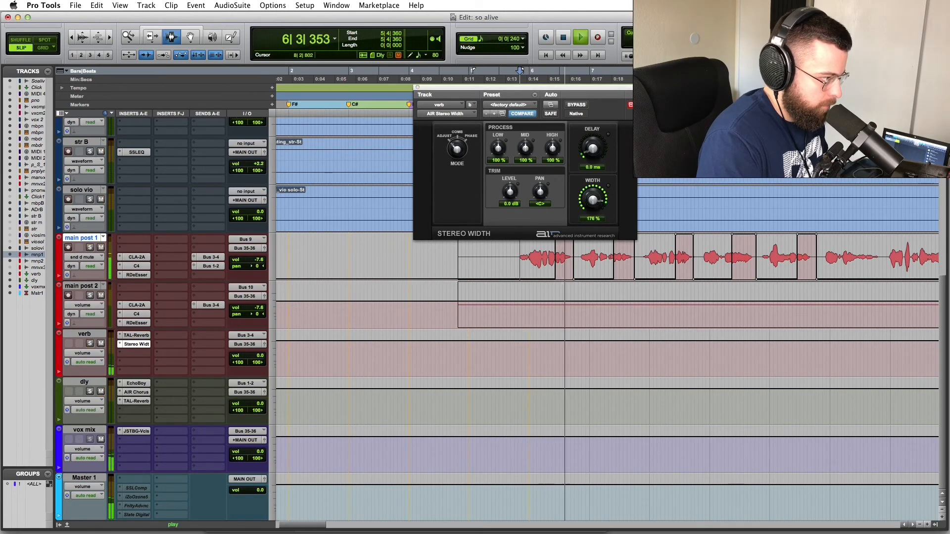
# - Compare the vocal in the full mix with the verb track's Stereo Width bypassed and active
pyautogui.click(577, 105)
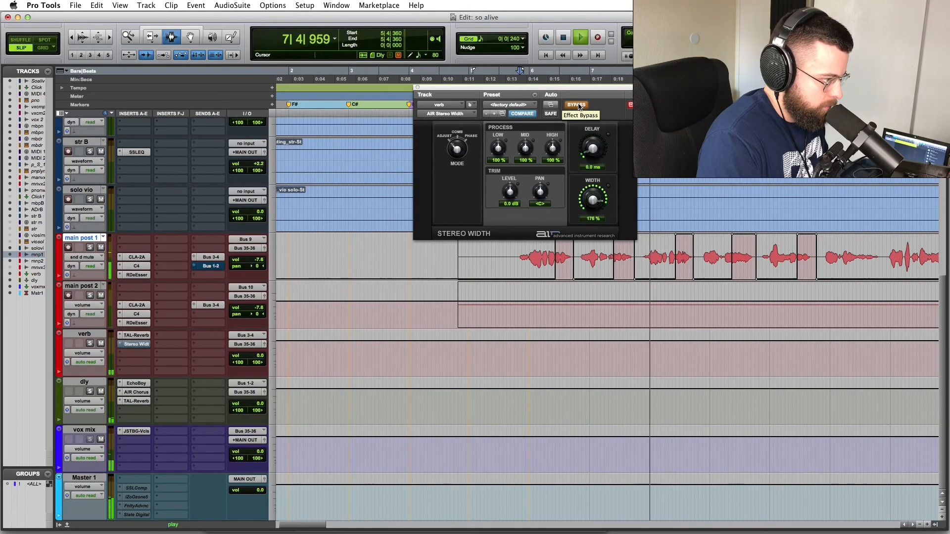
pyautogui.click(576, 105)
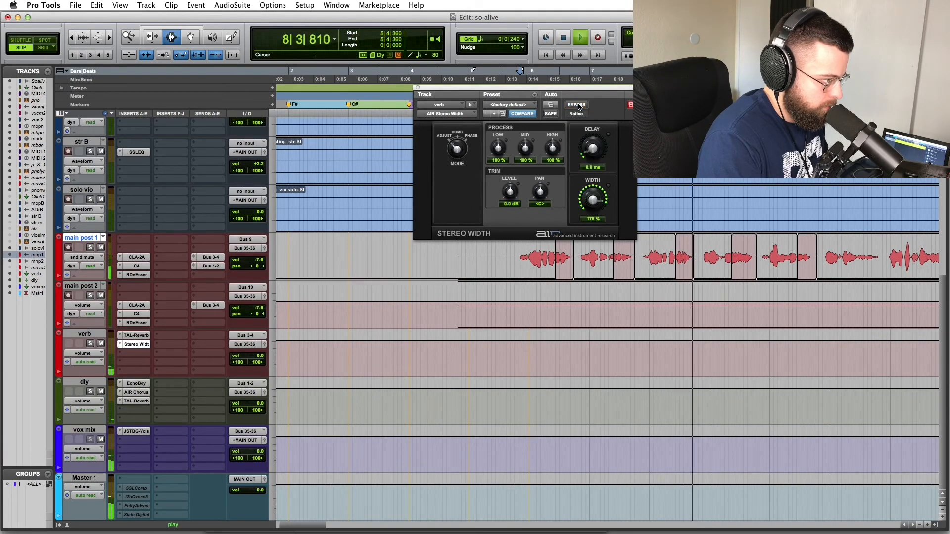
pyautogui.press('space')
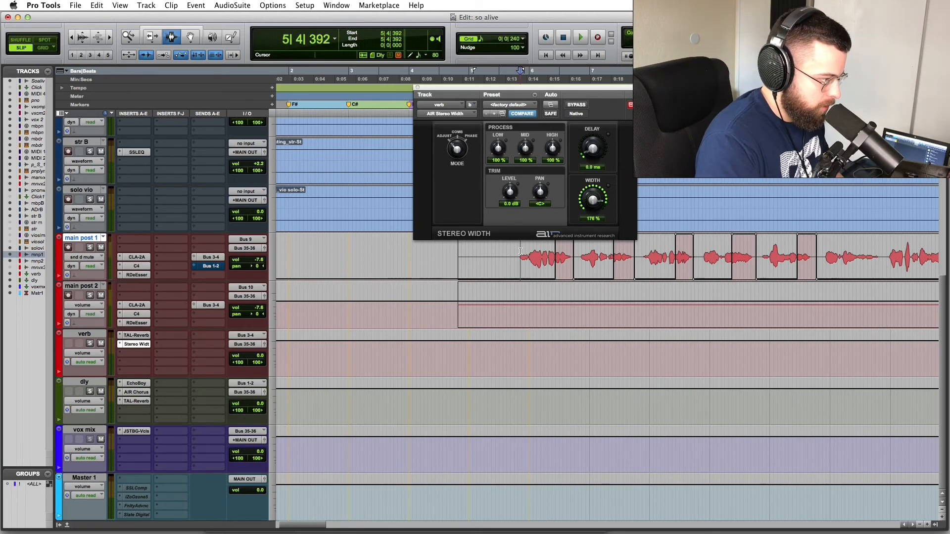
pyautogui.press('space')
pyautogui.press('space')
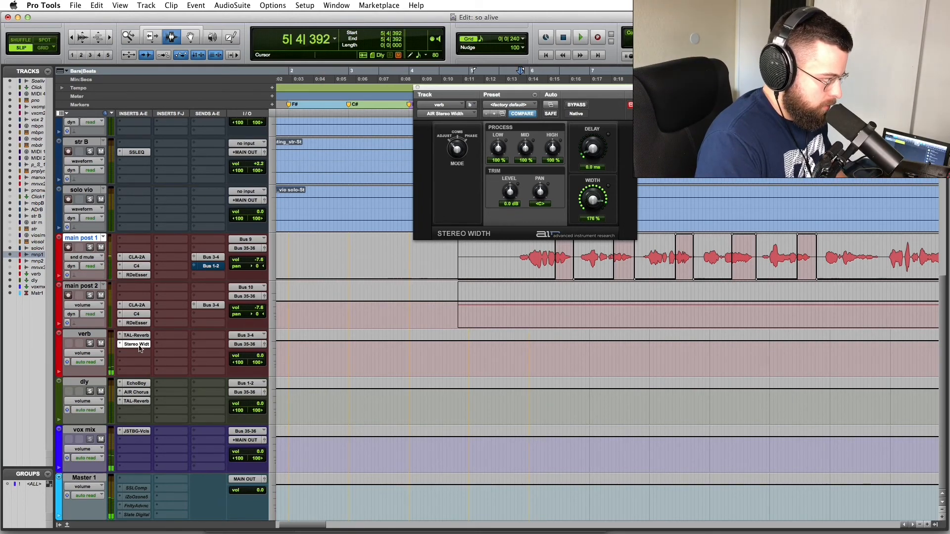
# - Copy the verb track's Stereo Width plug-in to the dly track after TAL-Reverb and set its width to 188 %
pyautogui.press('space')
pyautogui.click(136, 410)
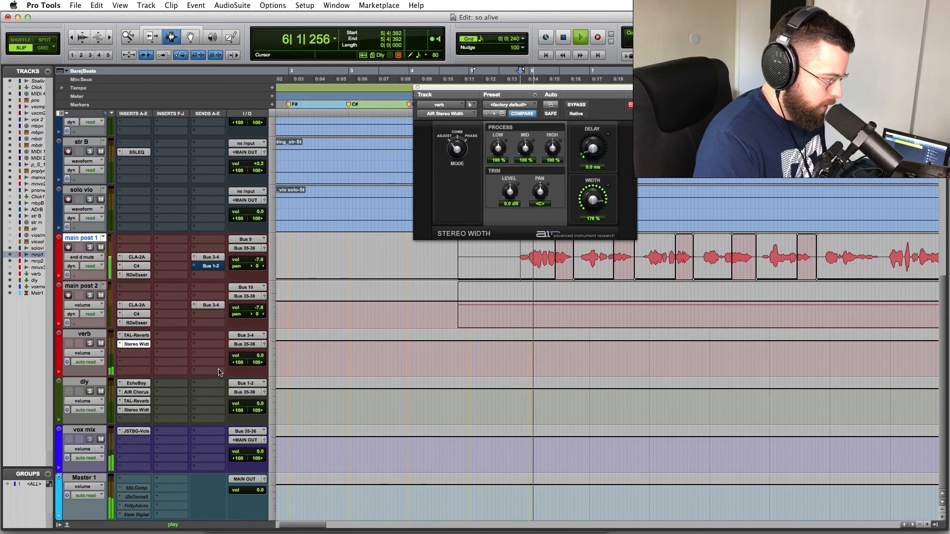
pyautogui.moveTo(600, 192); pyautogui.dragTo(602, 191)
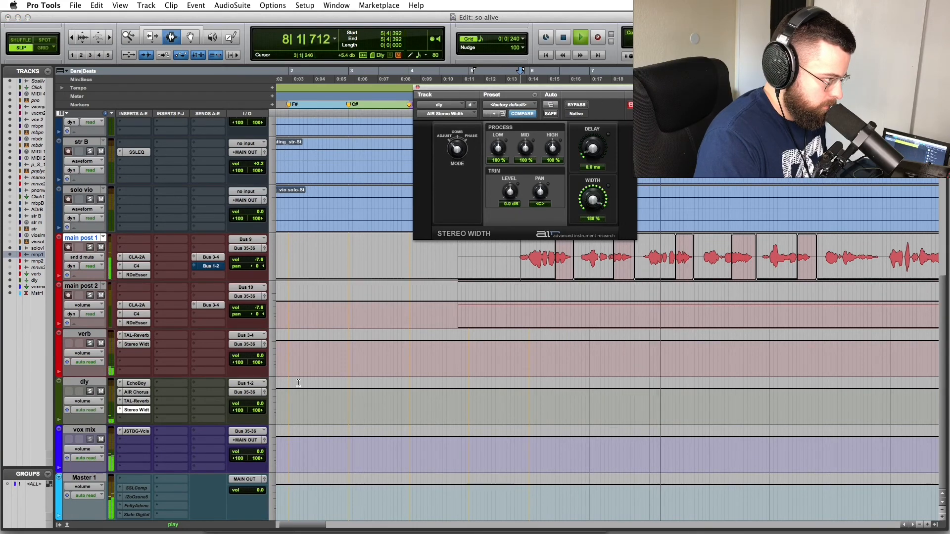
# - Lower the dly track's volume to -6.0 dB during playback, comparing the delay with and without its Stereo Width
pyautogui.click(262, 405)
pyautogui.moveTo(262, 405); pyautogui.dragTo(263, 429)
pyautogui.press('space')
pyautogui.press('space')
pyautogui.click(579, 105)
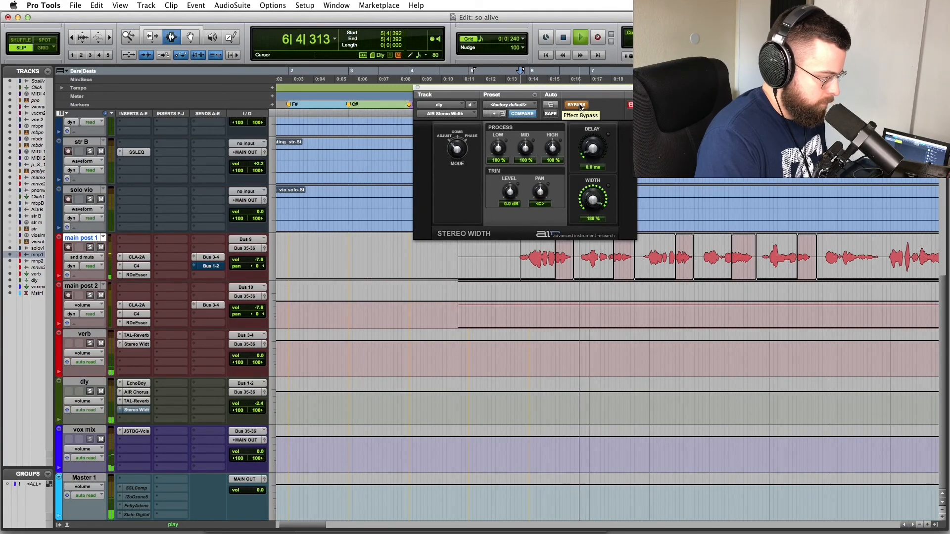
pyautogui.press('space')
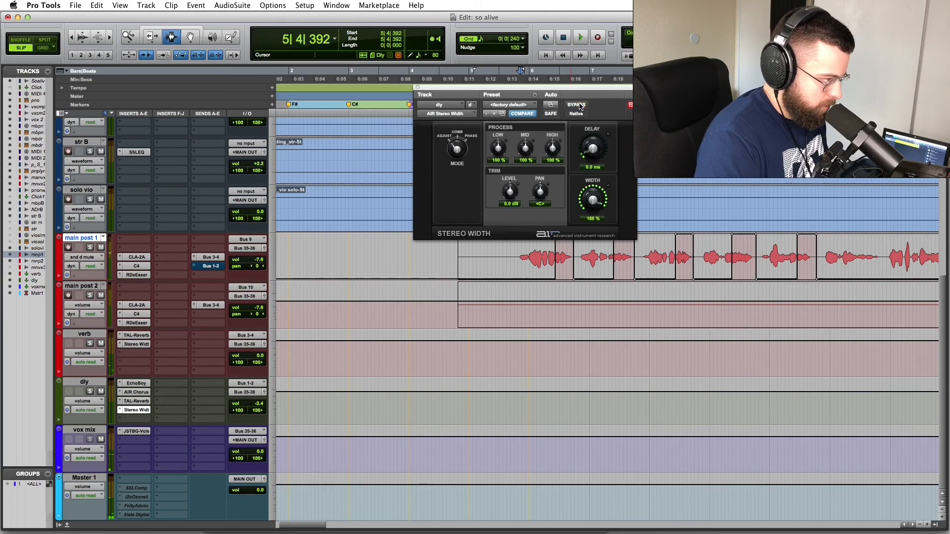
pyautogui.press('space')
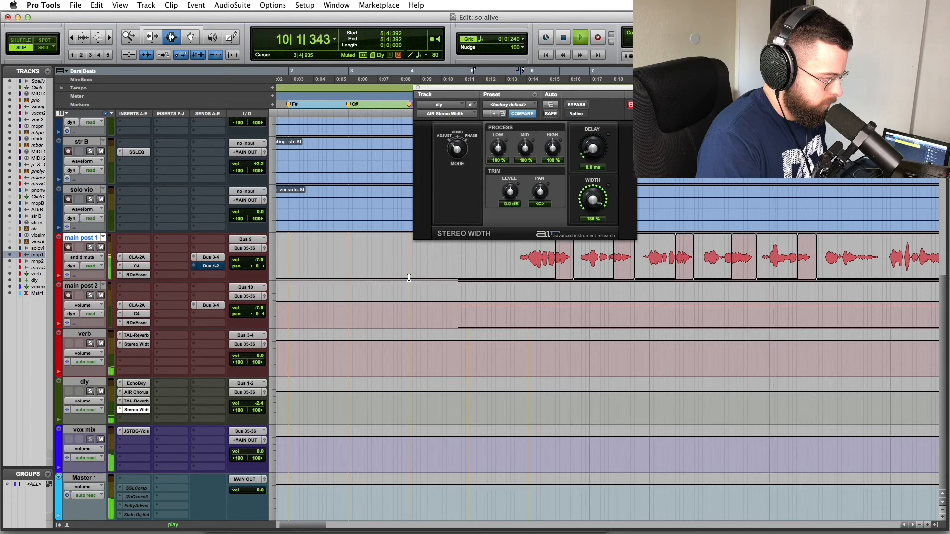
pyautogui.moveTo(262, 407); pyautogui.dragTo(262, 416)
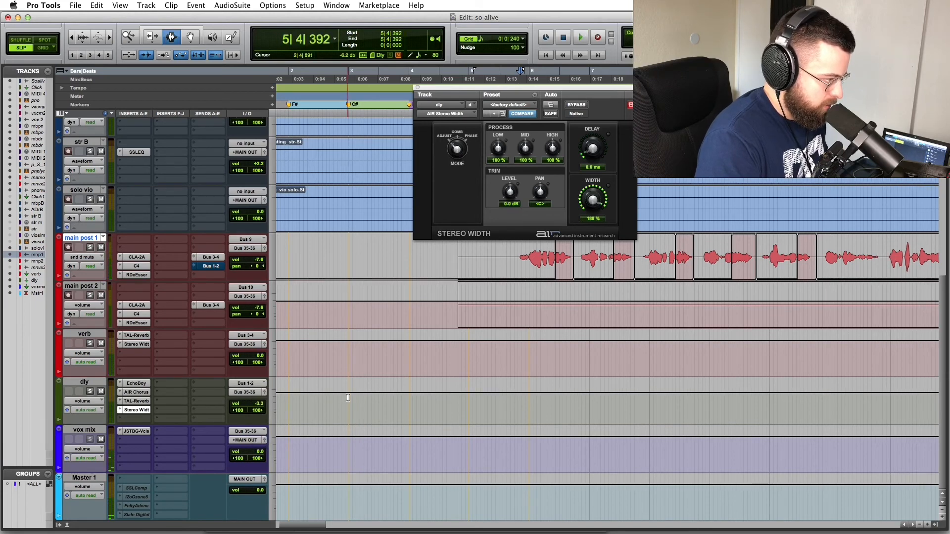
pyautogui.press('space')
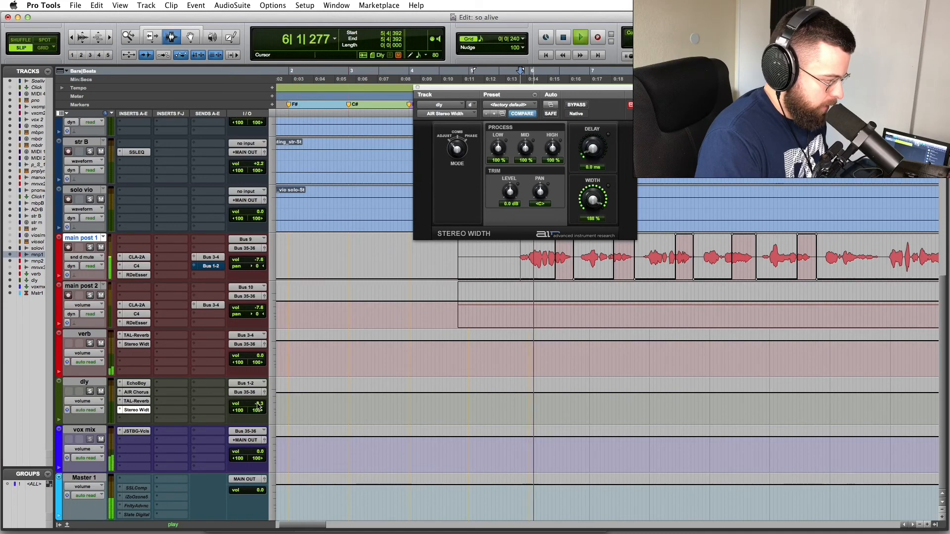
pyautogui.moveTo(258, 404); pyautogui.dragTo(257, 409)
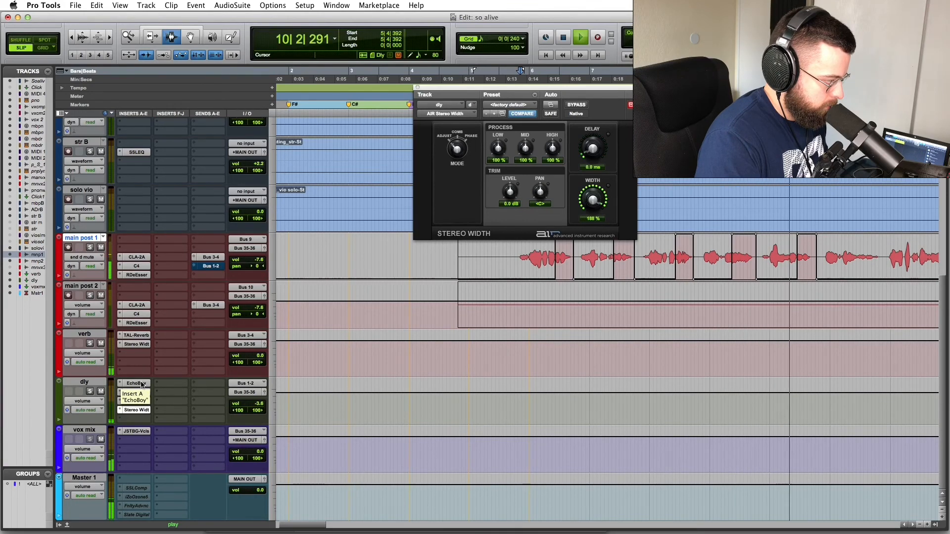
pyautogui.moveTo(259, 407); pyautogui.dragTo(260, 431)
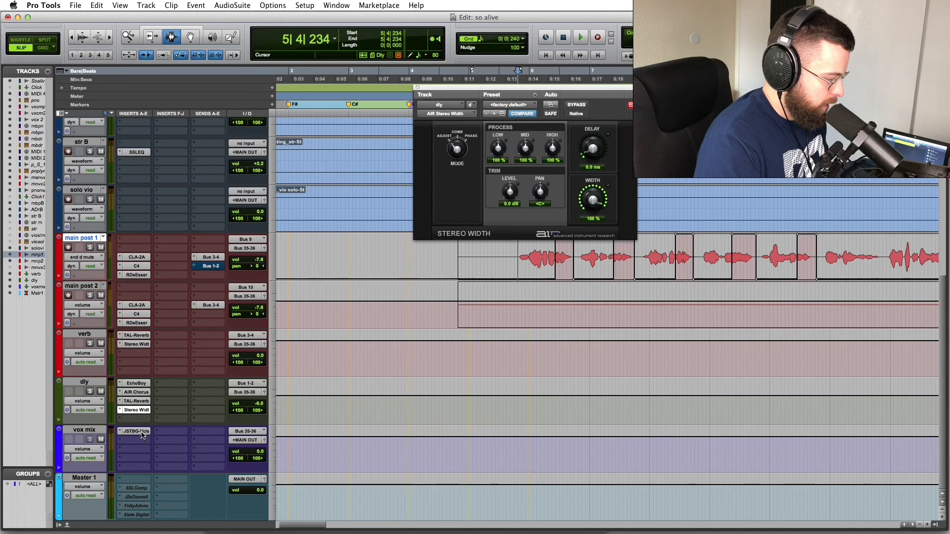
# - Place the playback start at 5|4|329 before the vocal and insert RCompressor (stereo) after Stereo Width on the verb track
pyautogui.click(87, 430)
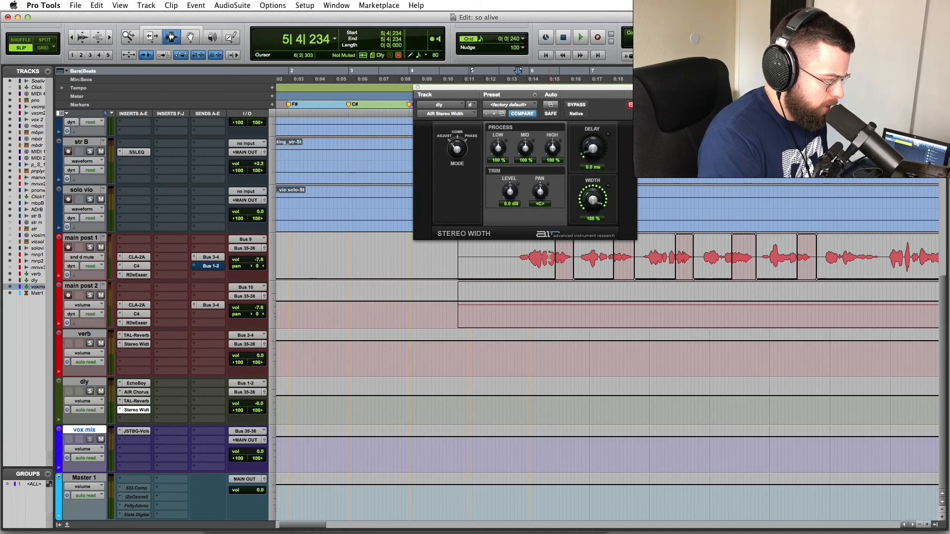
pyautogui.click(519, 258)
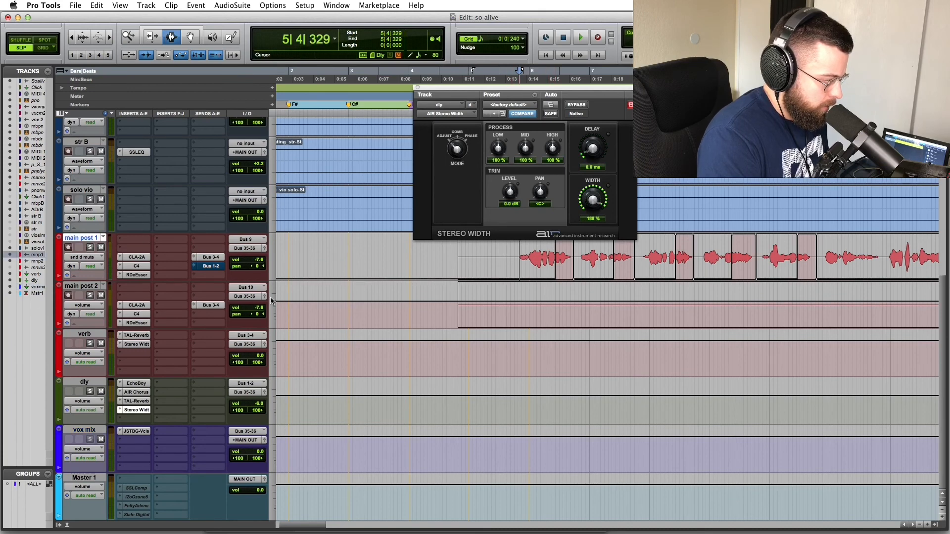
pyautogui.click(127, 357)
pyautogui.moveTo(198, 369)
pyautogui.moveTo(277, 392)
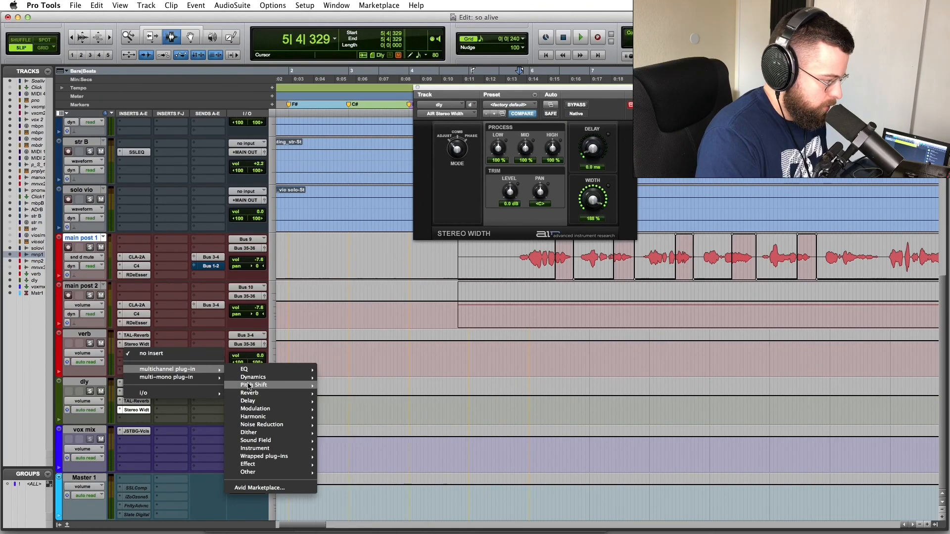
pyautogui.moveTo(252, 377)
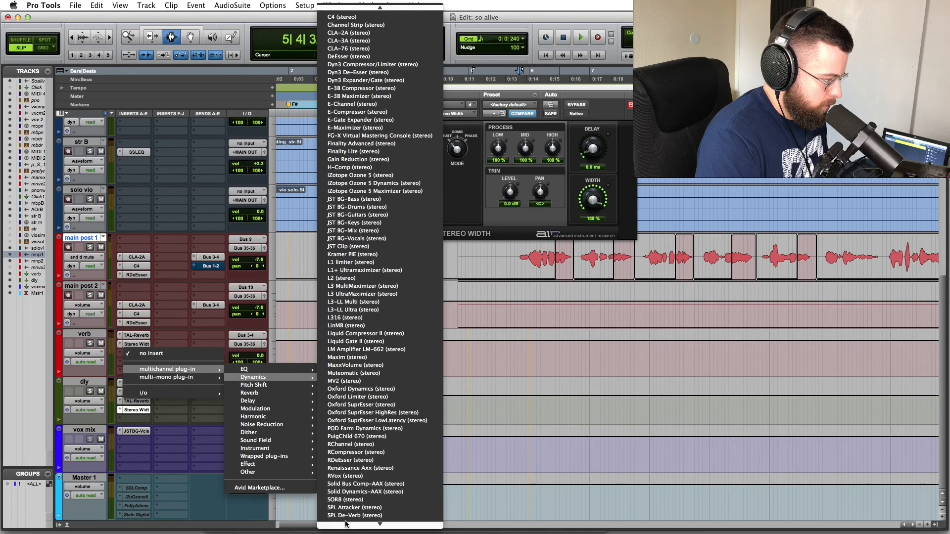
pyautogui.click(346, 420)
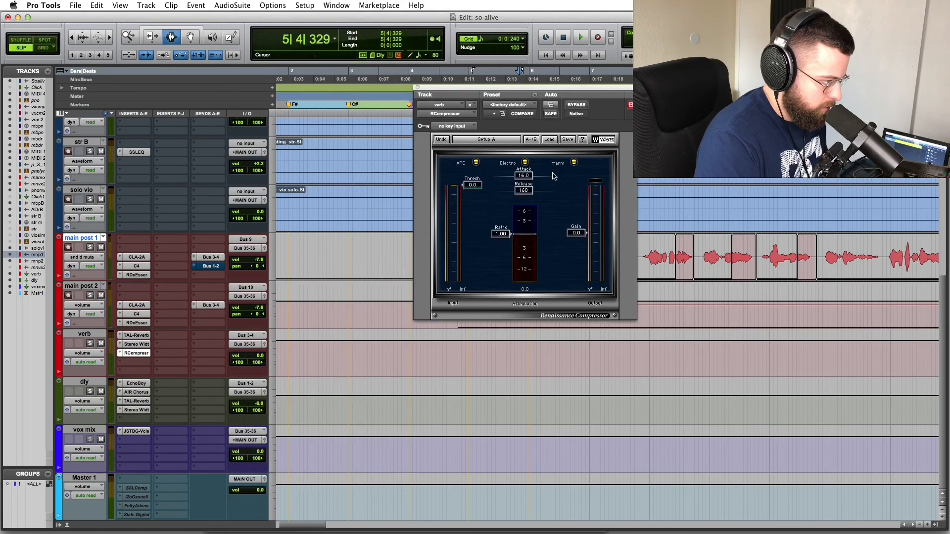
# - Set the verb's RCompressor to ratio 2.00, release 26.8, threshold -30.6 and gain 2.5 while playing the vocal
pyautogui.moveTo(497, 236); pyautogui.dragTo(501, 242)
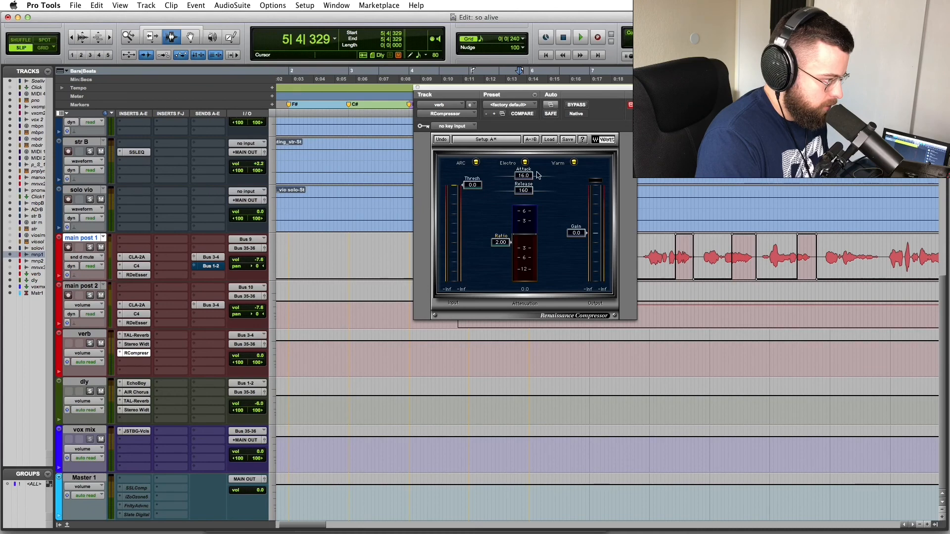
pyautogui.moveTo(528, 191); pyautogui.dragTo(513, 191)
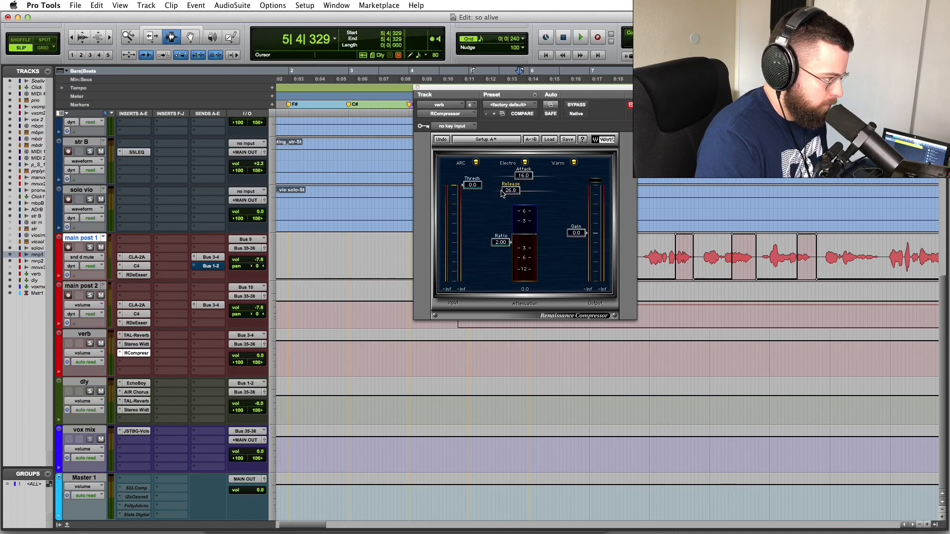
pyautogui.press('space')
pyautogui.press('space')
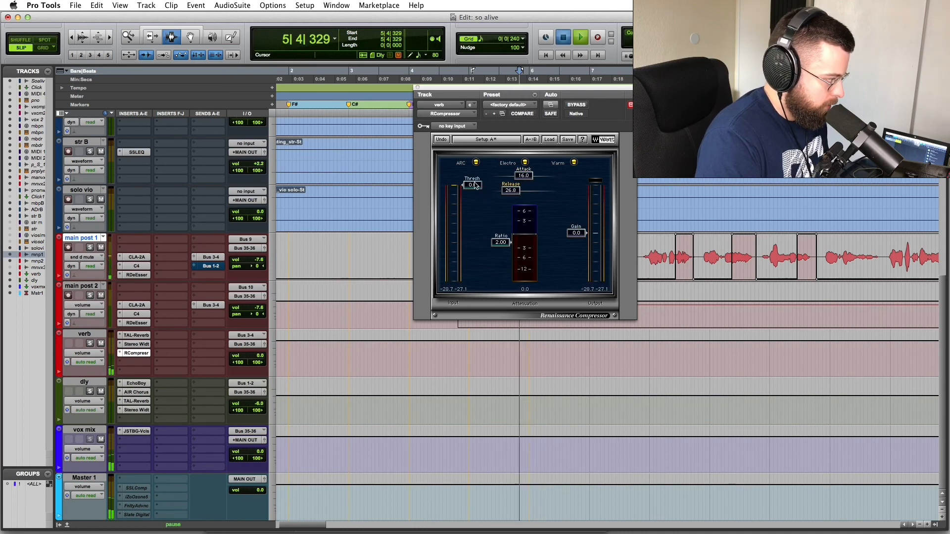
pyautogui.press('space')
pyautogui.moveTo(473, 186); pyautogui.dragTo(473, 233)
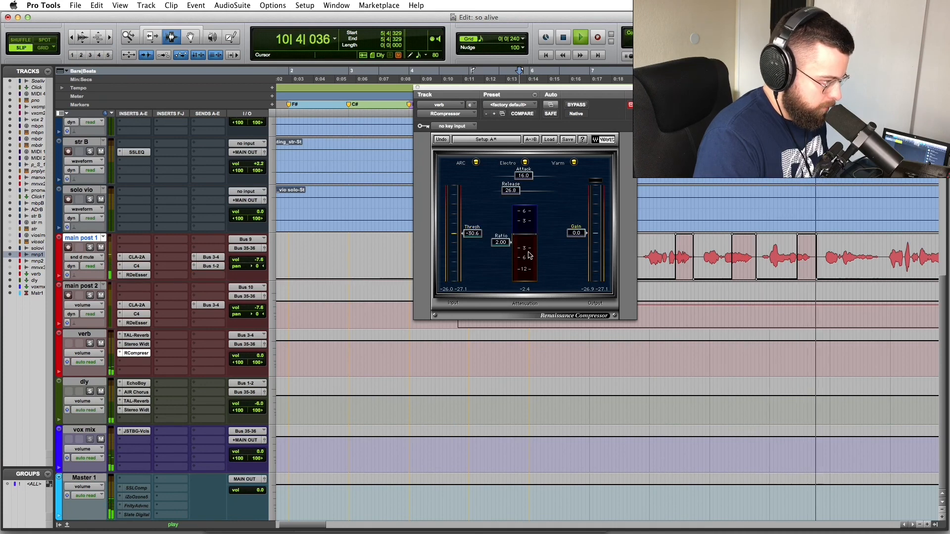
pyautogui.moveTo(576, 233); pyautogui.dragTo(576, 229)
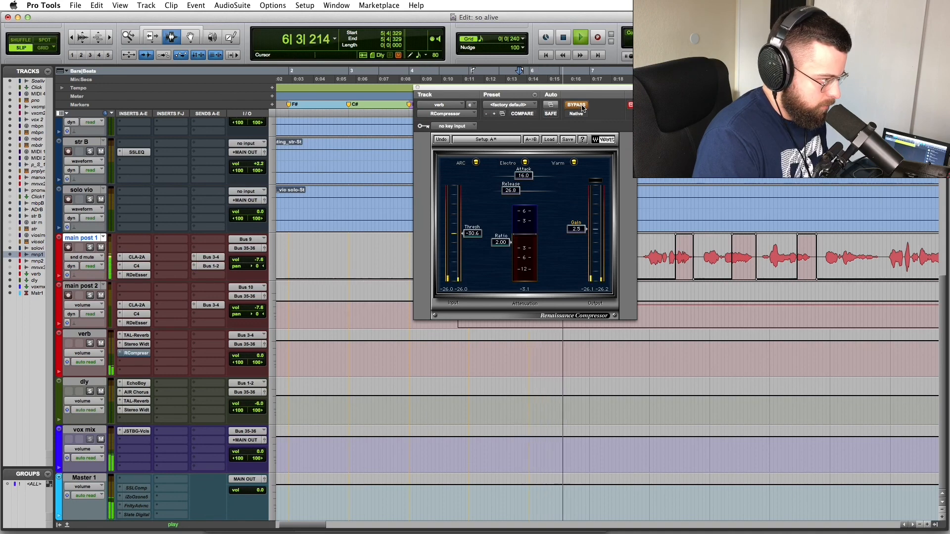
# - Compare the verb in the mix with RCompressor bypassed and active, and stop playback
pyautogui.click(576, 105)
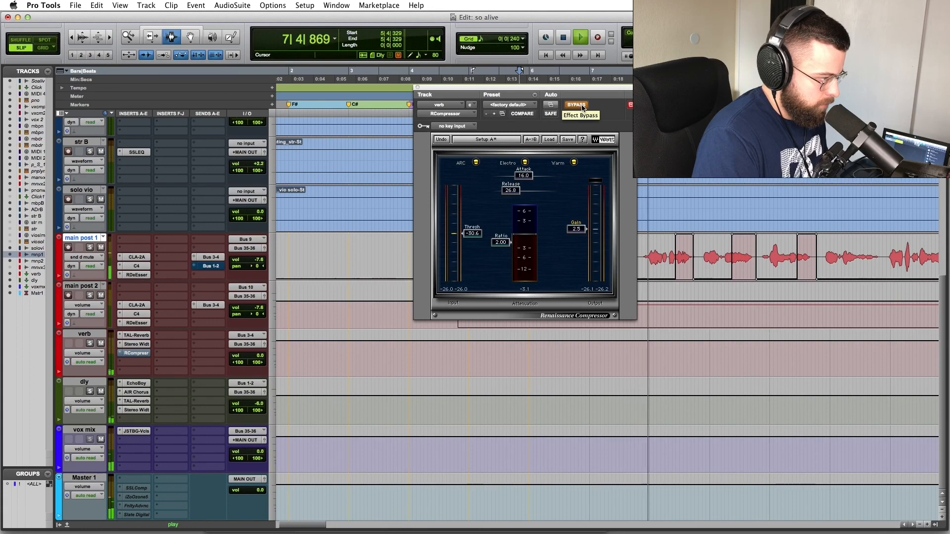
pyautogui.click(576, 105)
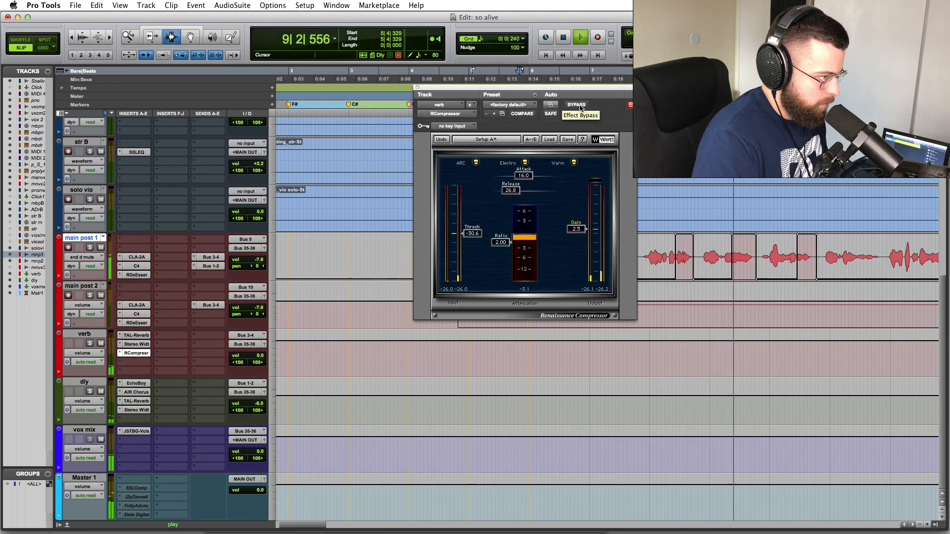
pyautogui.press('space')
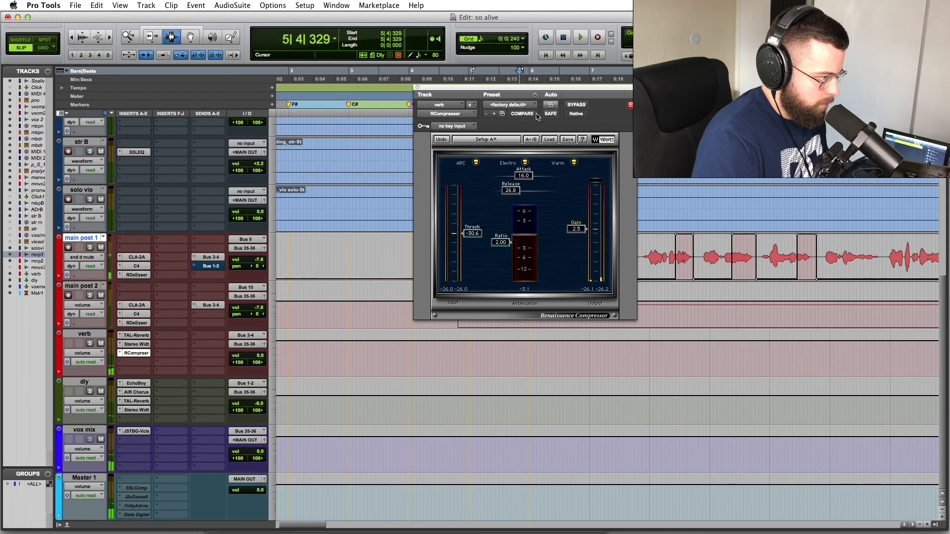
# - Close the RCompressor window and save the session
pyautogui.click(418, 88)
pyautogui.click(724, 264)
pyautogui.press('super+s')
pyautogui.press('r')
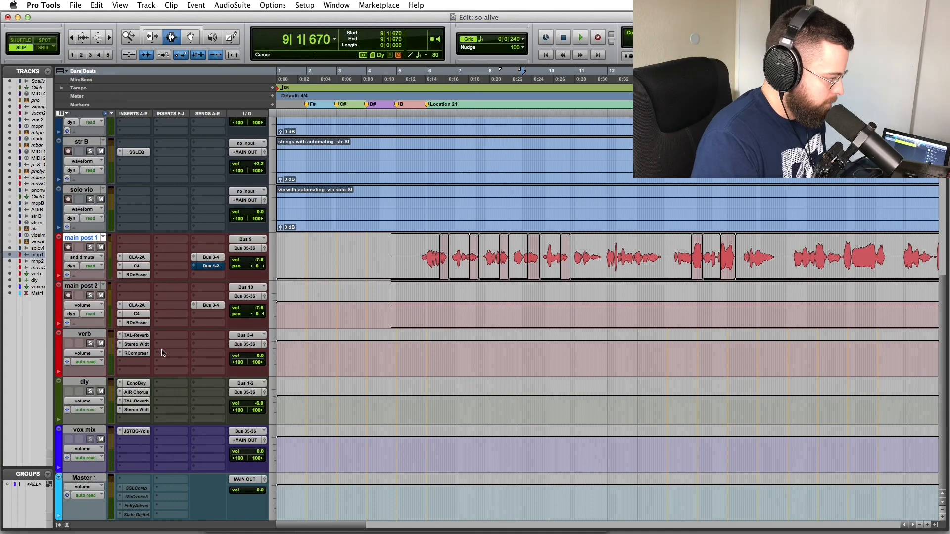
pyautogui.click(468, 316)
pyautogui.click(430, 262)
pyautogui.press('super+s')
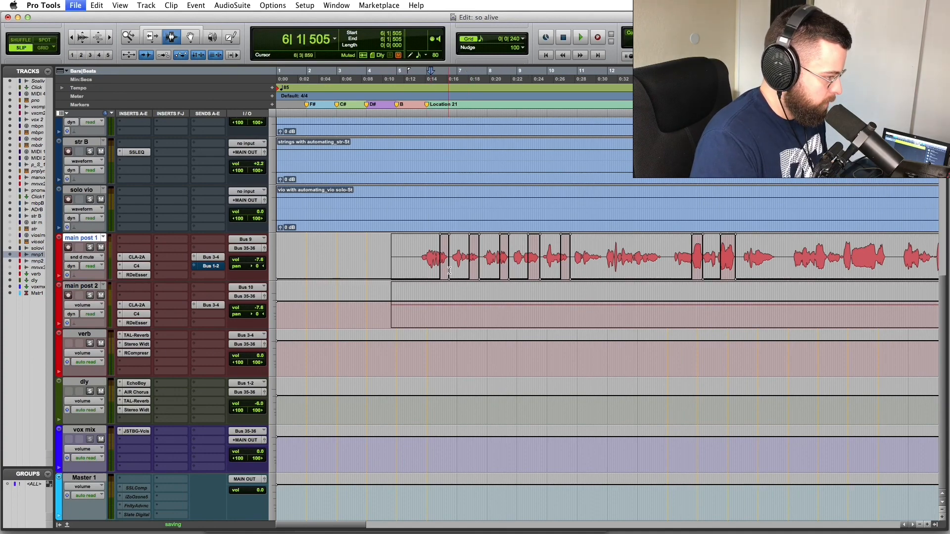
# - Examine the lead vocal across the whole song and return to the opening phrases around 9|2|152
pyautogui.press('r')
pyautogui.press('r')
pyautogui.press('r')
pyautogui.click(419, 231)
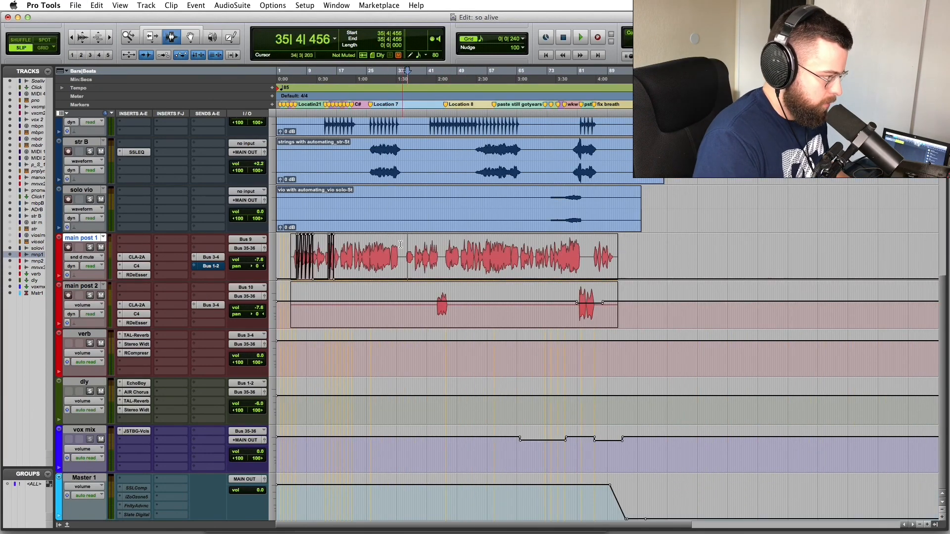
pyautogui.click(322, 253)
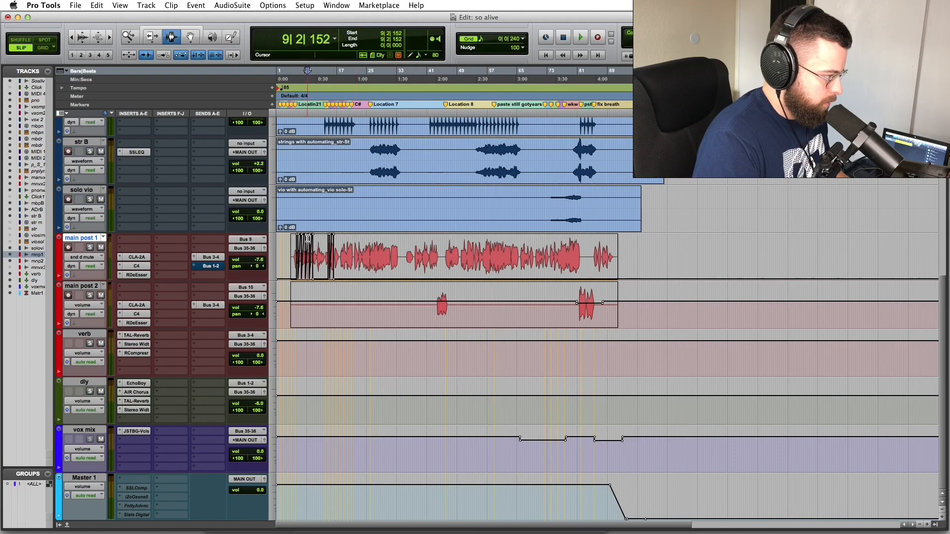
pyautogui.press('t')
pyautogui.press('t')
pyautogui.press('t')
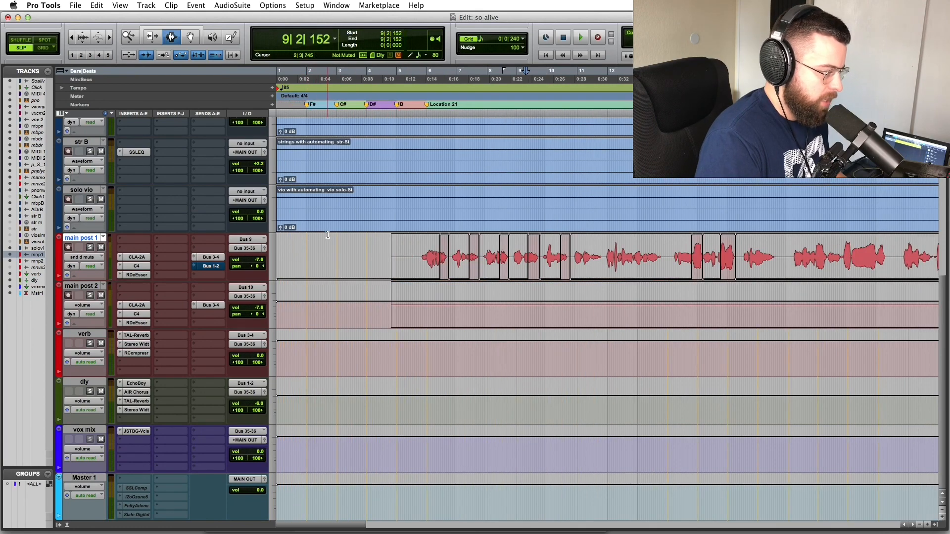